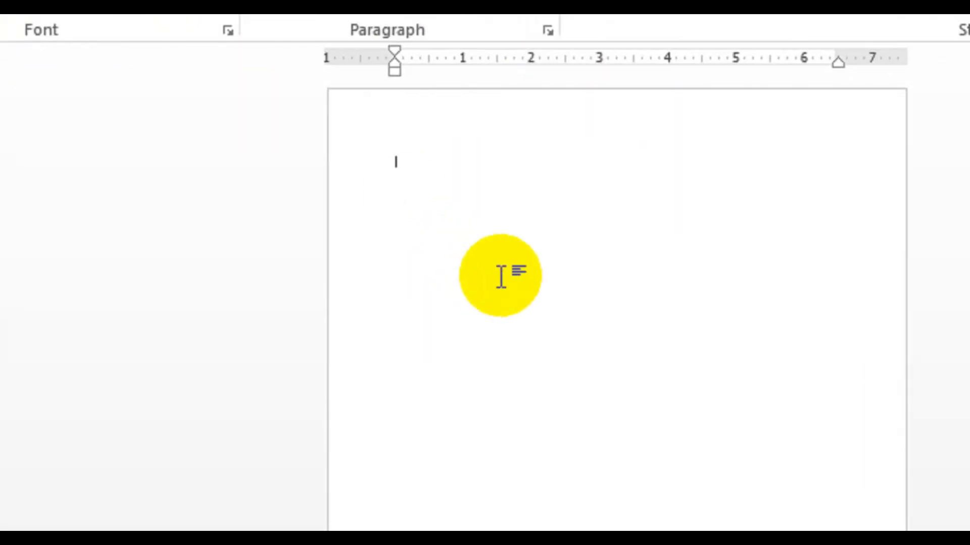
Set the page size to B4 (JIS) and the page orientation to Landscape.
left_click(444, 69)
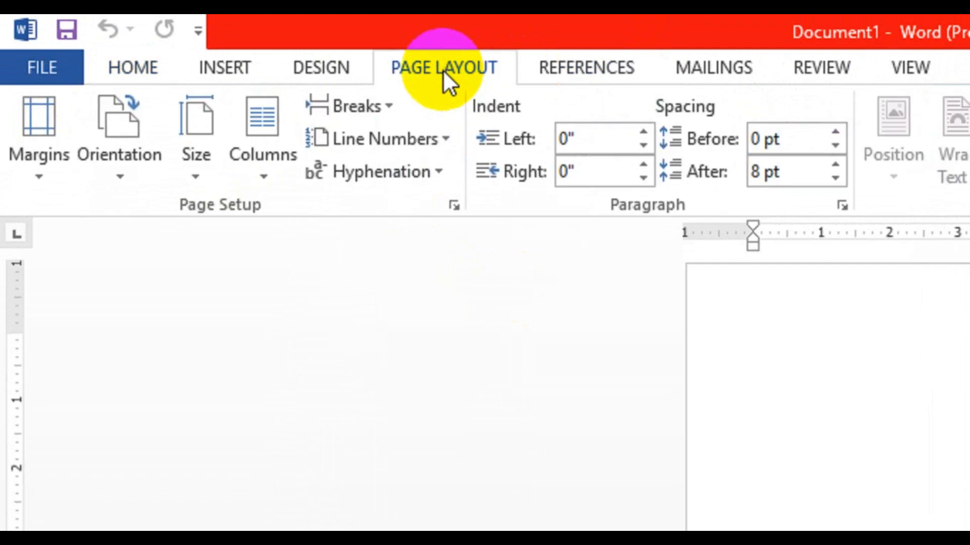
left_click(197, 174)
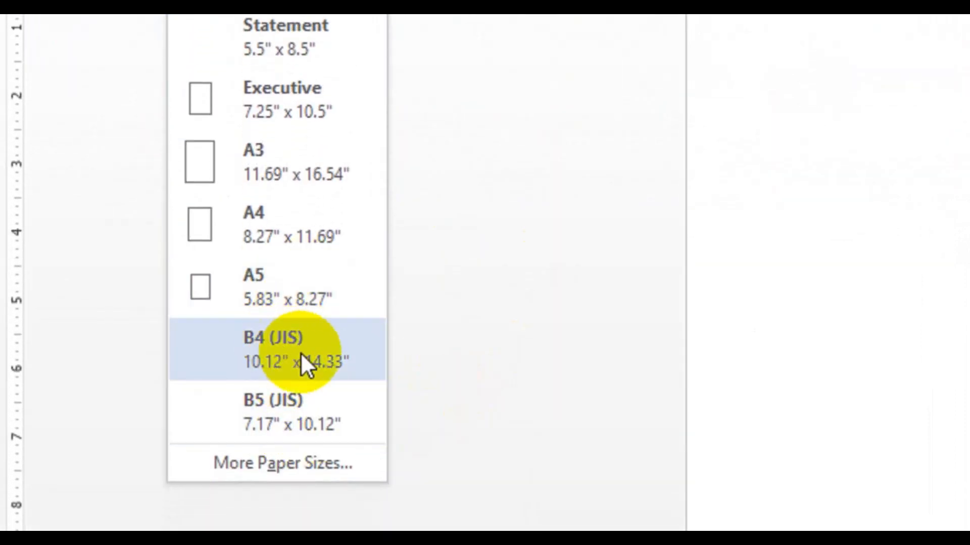
left_click(303, 362)
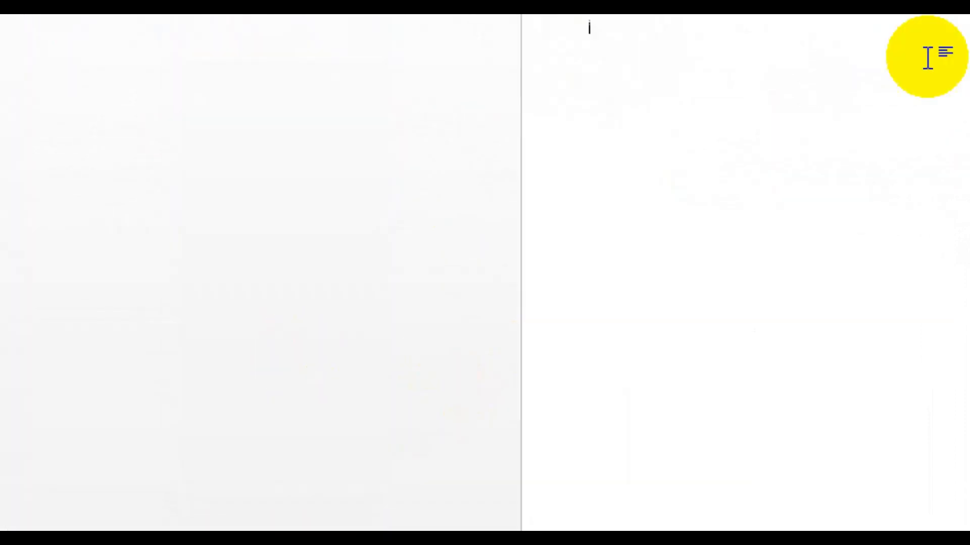
left_click(95, 117)
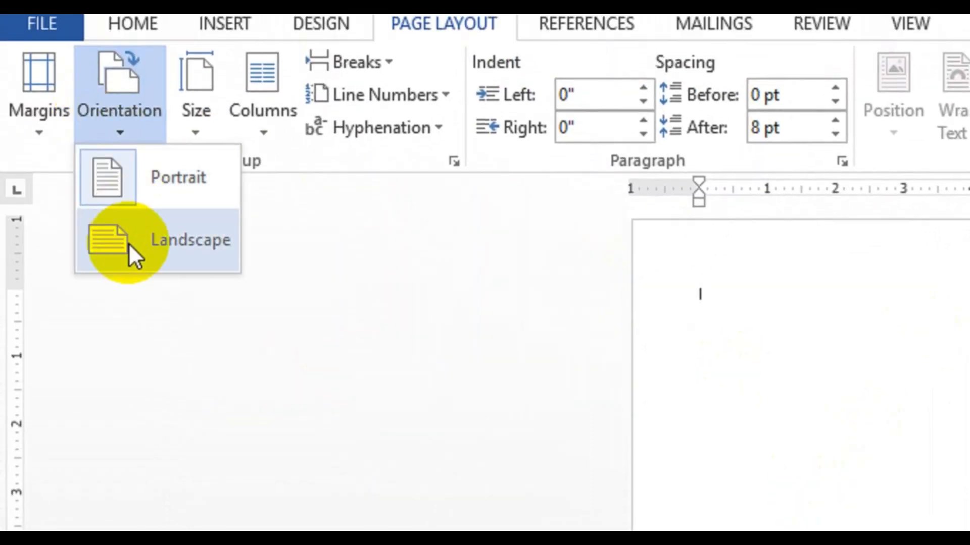
left_click(129, 246)
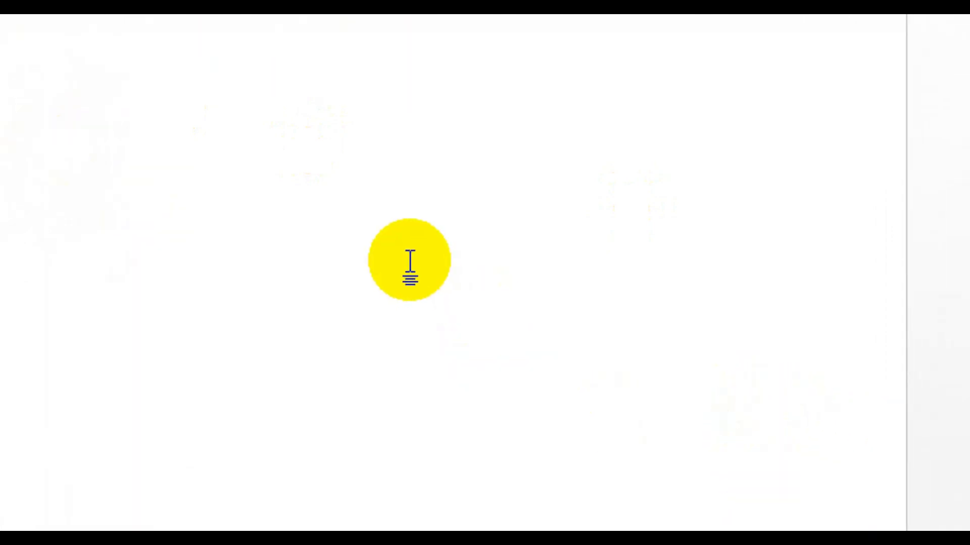
Draw a text box across the full width of the page top and enter School Name in it.
left_click(230, 68)
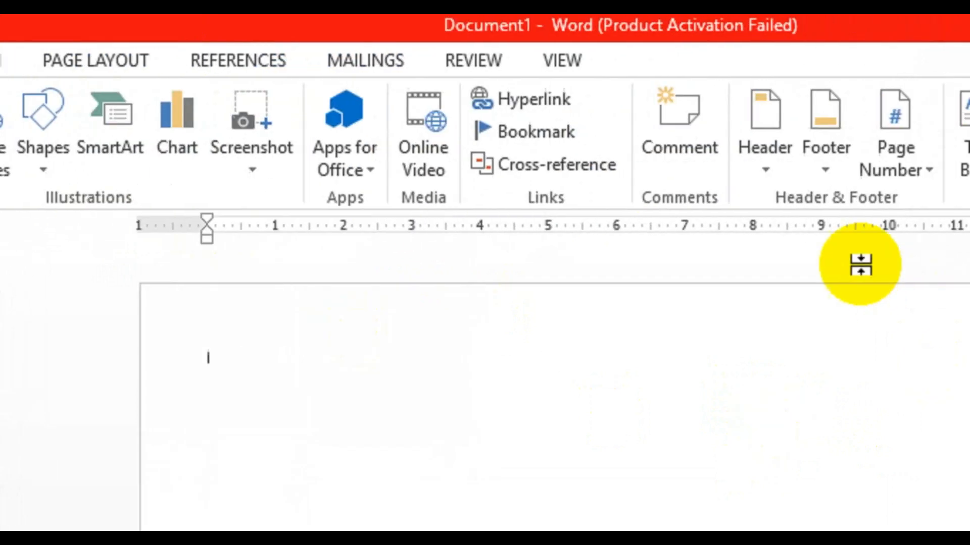
left_click(745, 166)
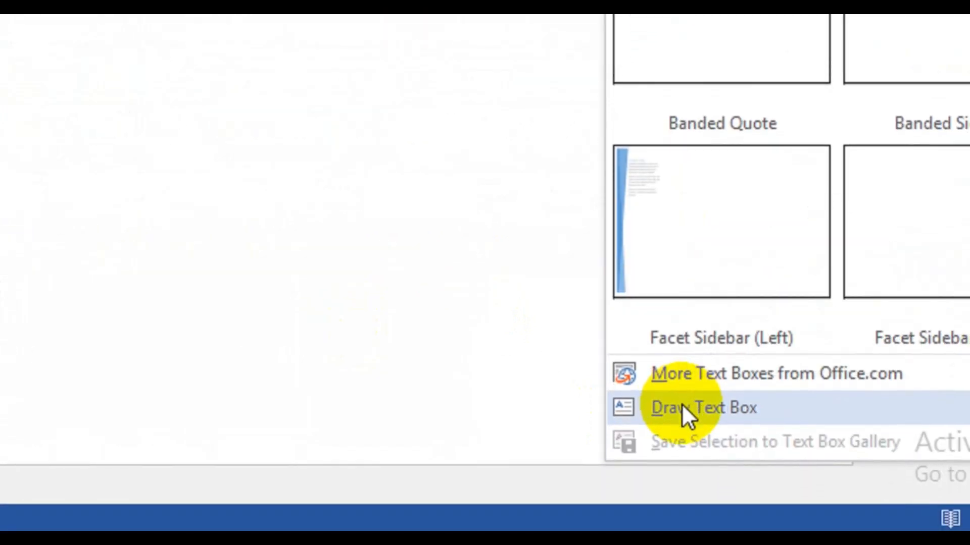
left_click(683, 420)
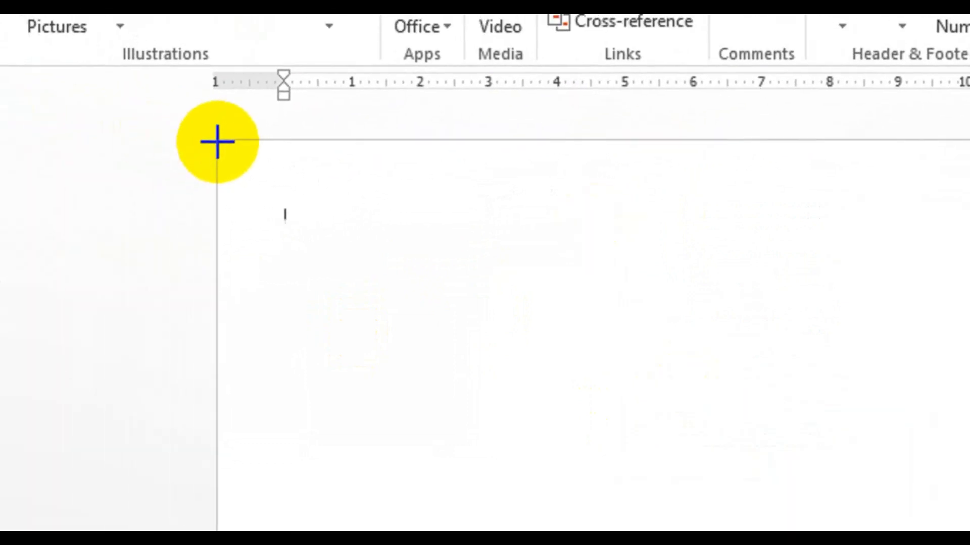
mouse_move(158, 124)
left_mouse_down()
mouse_move(365, 258)
mouse_move(923, 301)
mouse_move(969, 244)
left_mouse_up()
left_click_drag(859, 264, 907, 258)
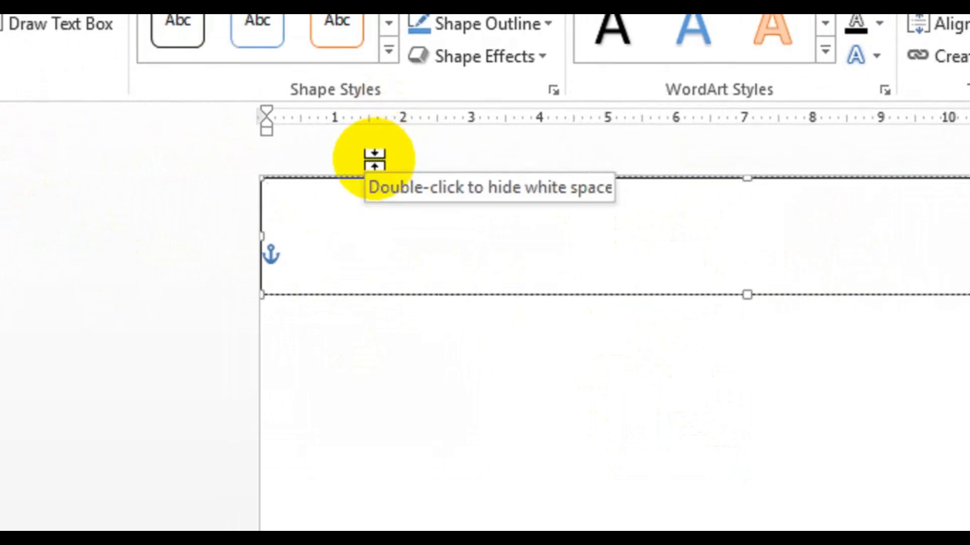
type("s")
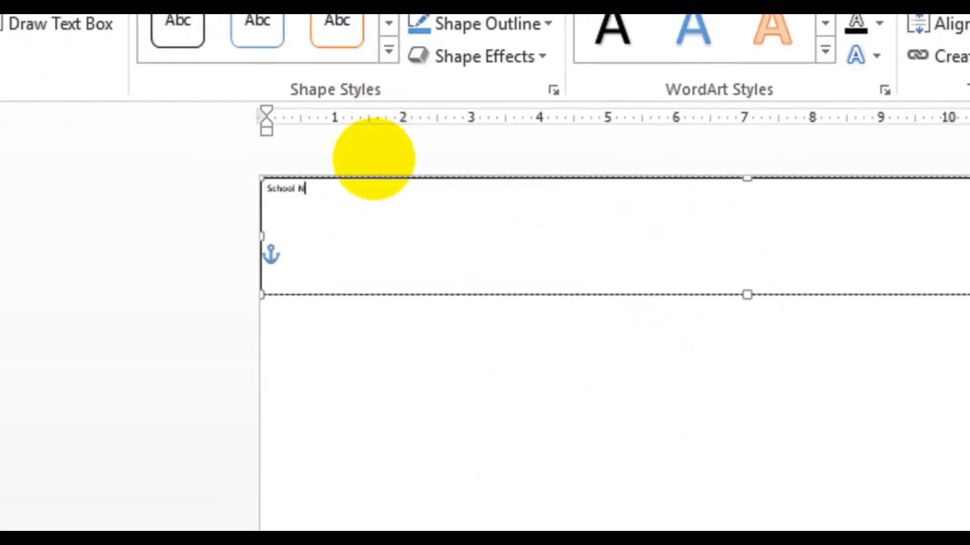
Select all the text in the box and set its font size to 60.
key("ctrl+a")
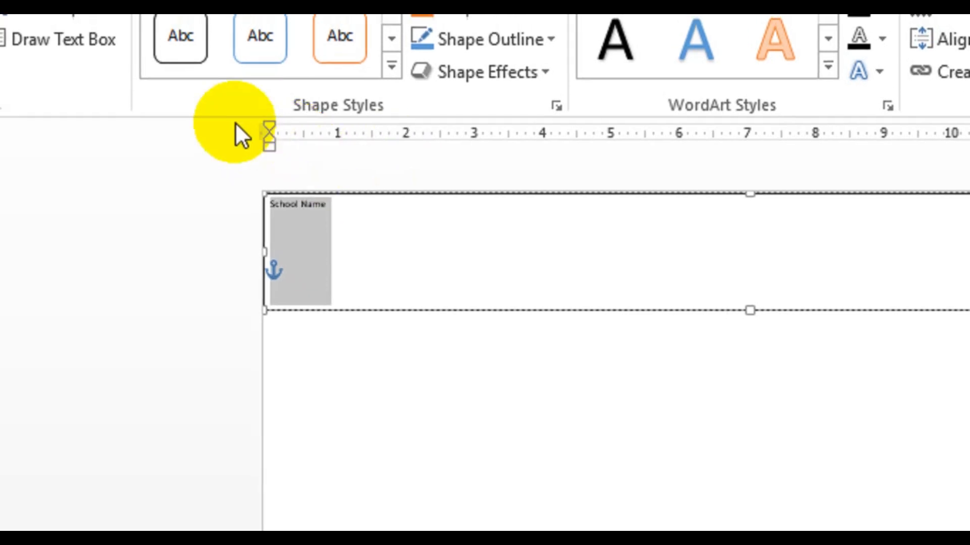
left_click(121, 70)
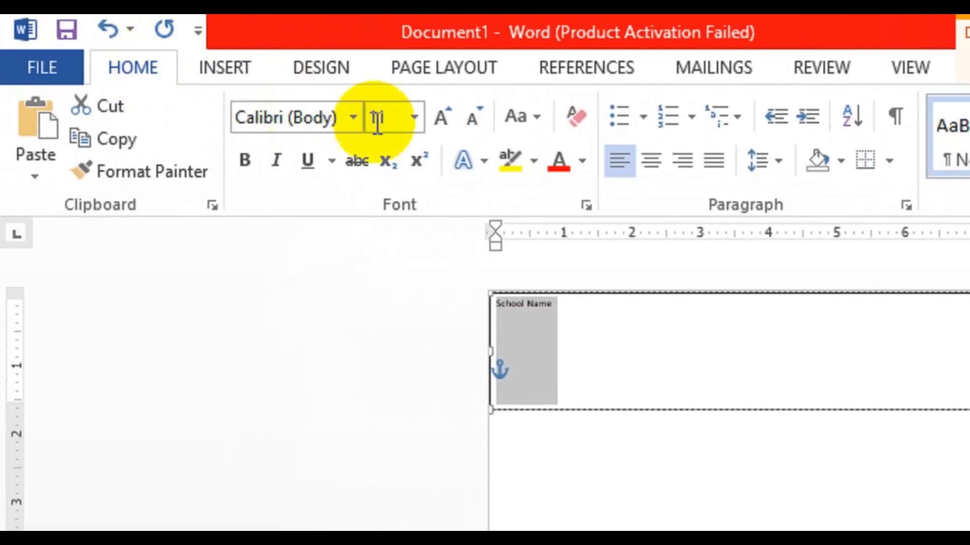
left_click(440, 121)
left_click(440, 120)
left_click(441, 121)
left_click(441, 121)
left_click(441, 120)
left_click(442, 124)
left_click(439, 123)
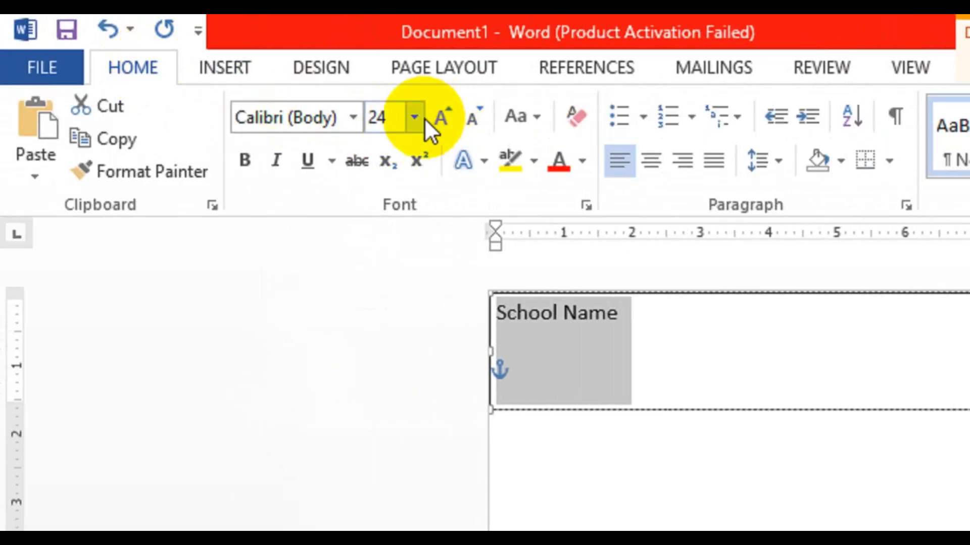
left_click(418, 119)
left_click(418, 119)
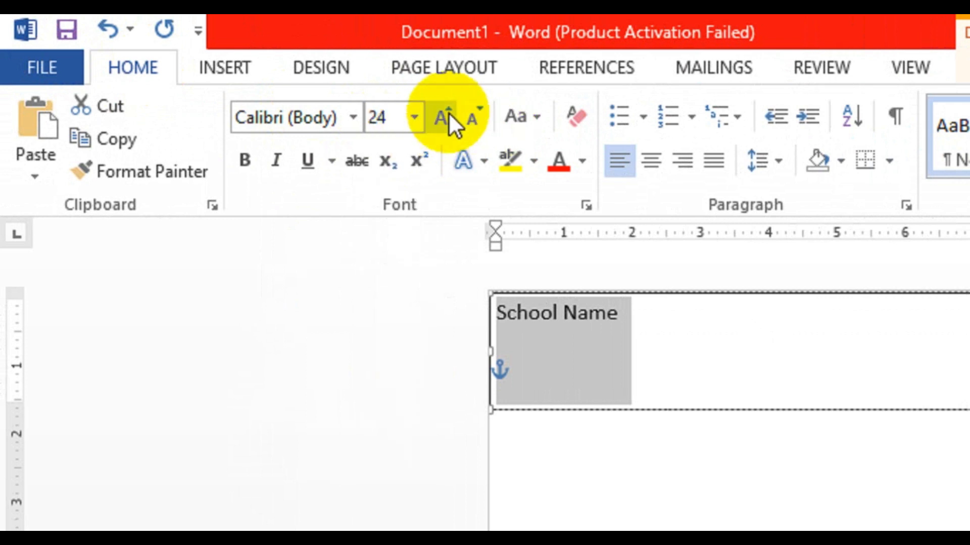
left_click(445, 107)
left_click(447, 105)
left_click(447, 105)
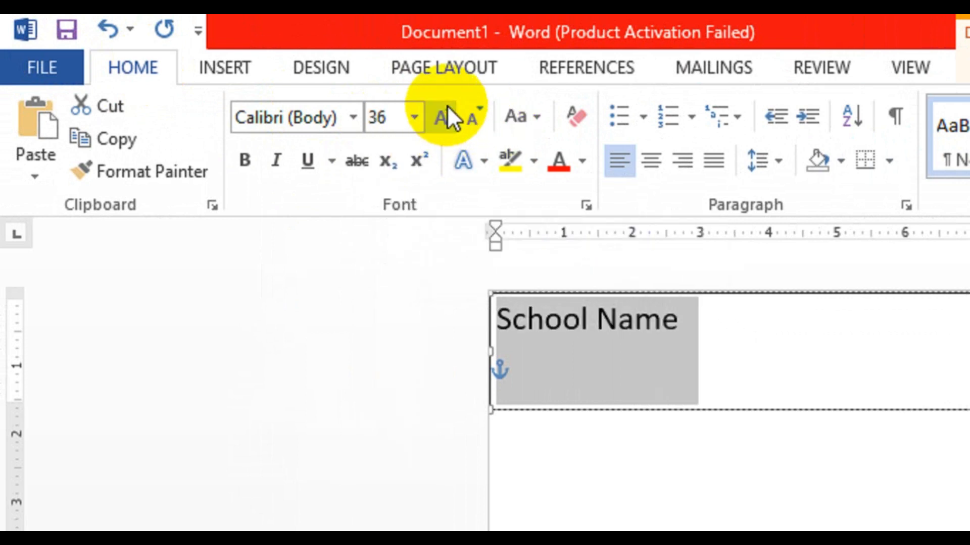
left_click(447, 105)
left_click(447, 105)
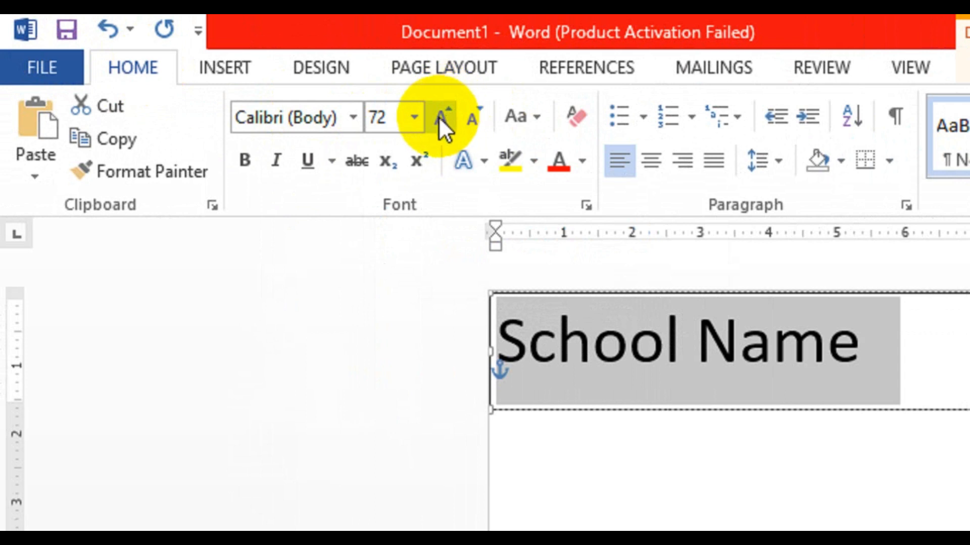
left_click(405, 119)
key("Return")
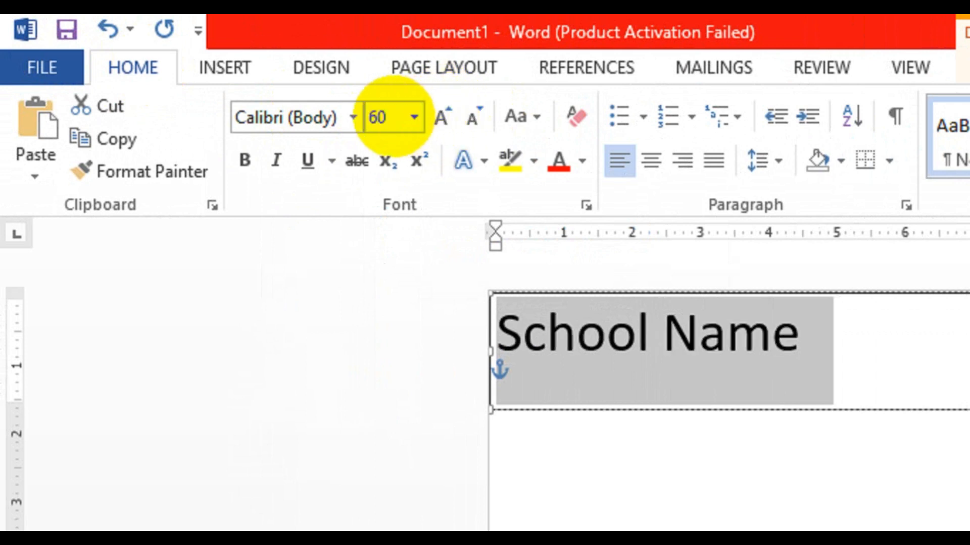
Center-align the title and change its font to Times New Roman.
left_click(651, 160)
left_click(169, 118)
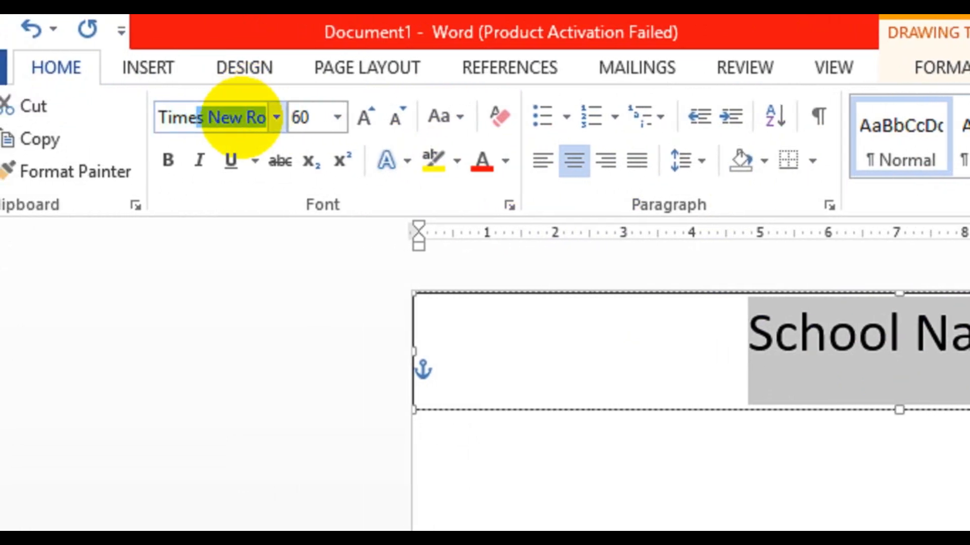
key("Return")
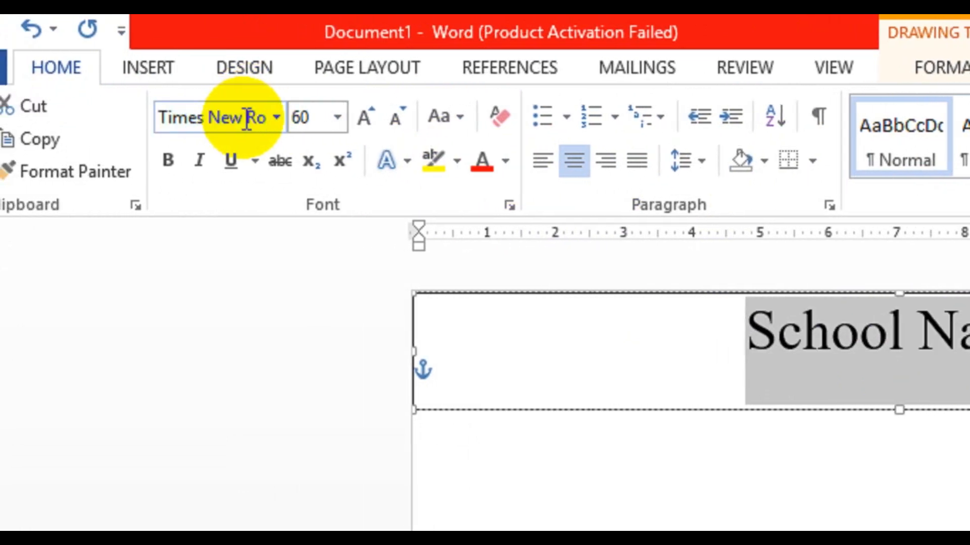
Make the title bold and italic.
left_click(168, 160)
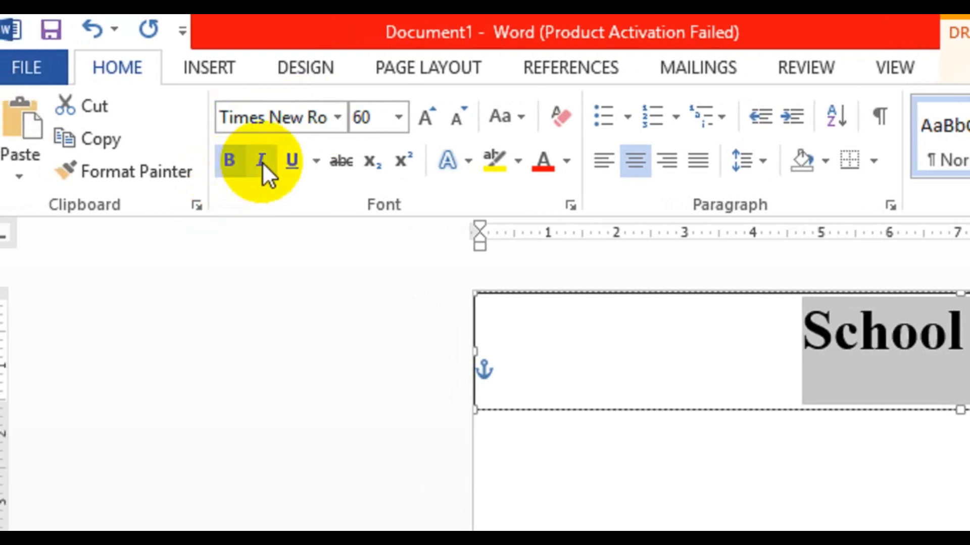
left_click(200, 160)
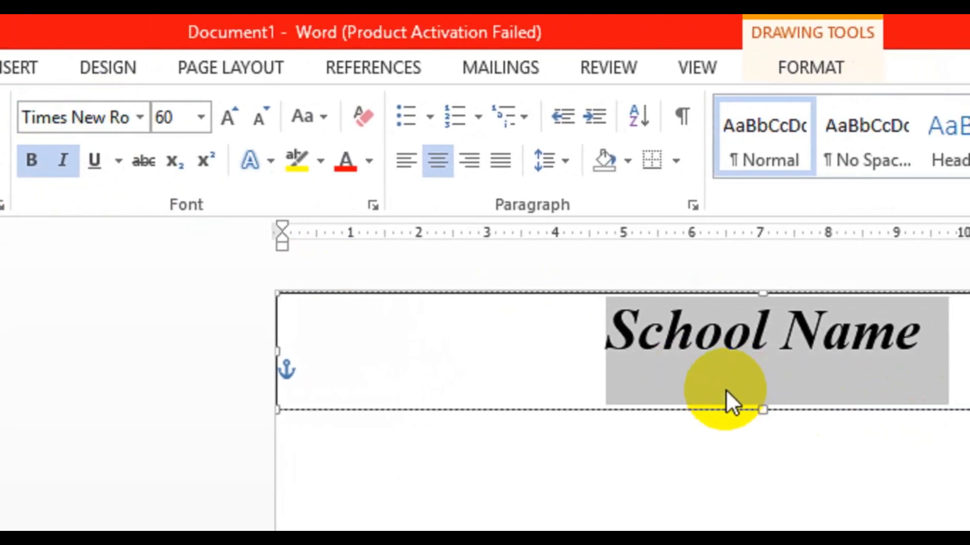
Shorten the text box height to fit the title and remove the box's outline.
left_click(764, 397)
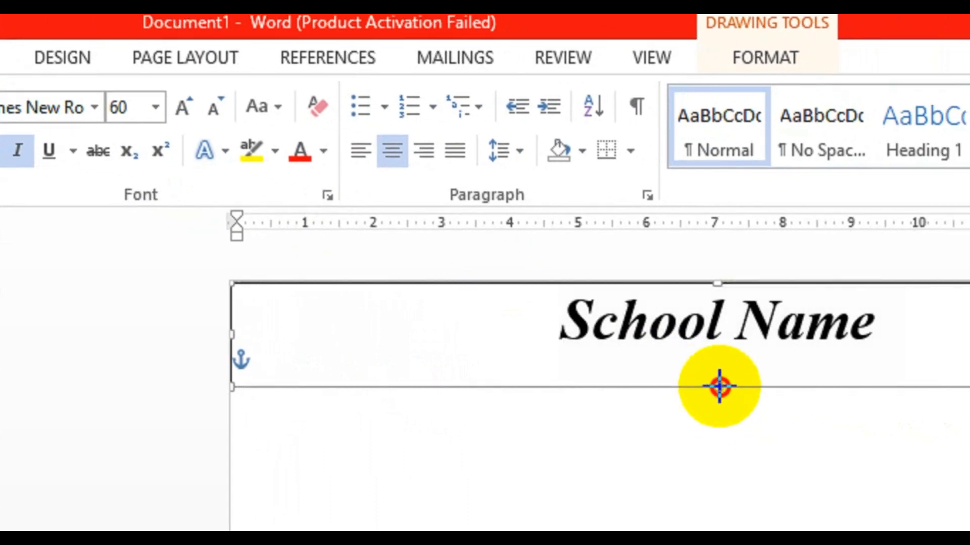
left_click_drag(720, 387, 721, 383)
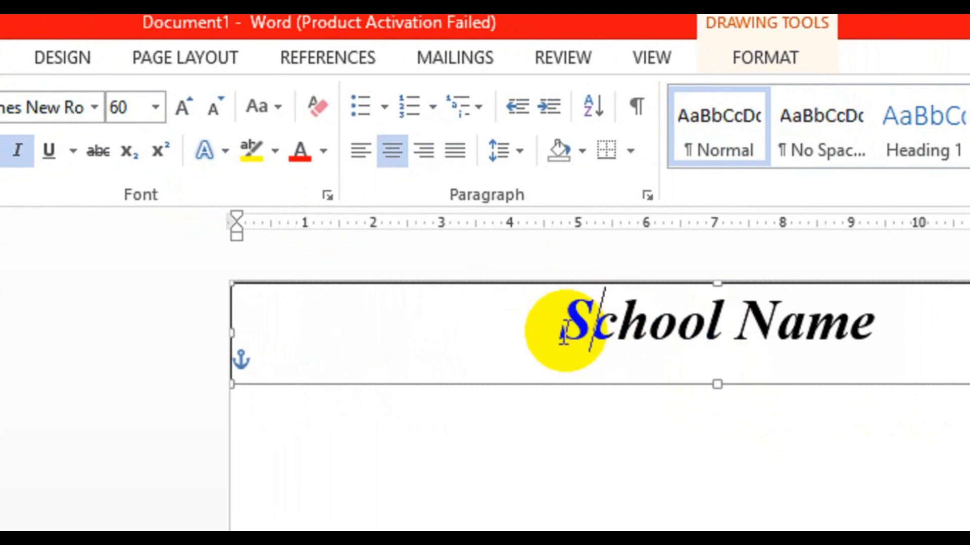
triple_click(525, 333)
left_click(772, 65)
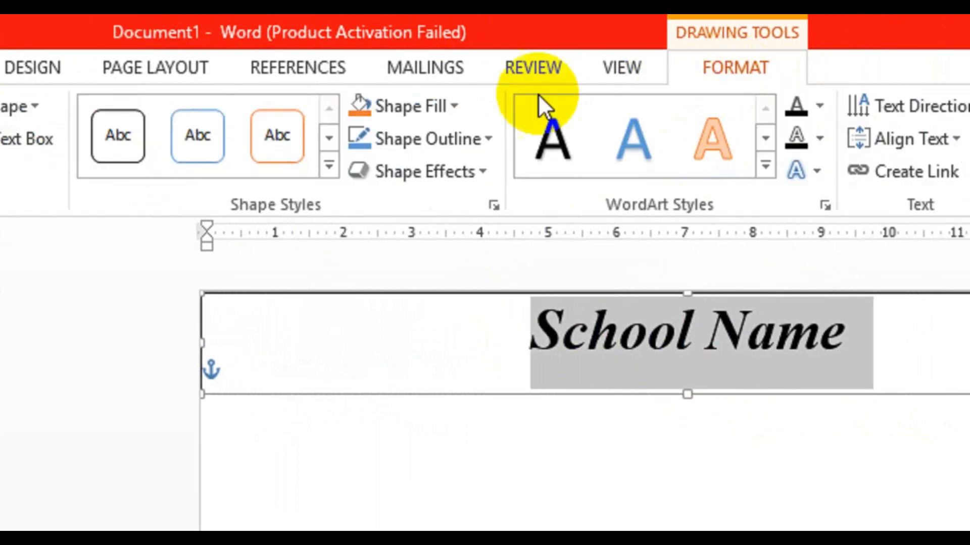
left_click(424, 138)
left_click(429, 384)
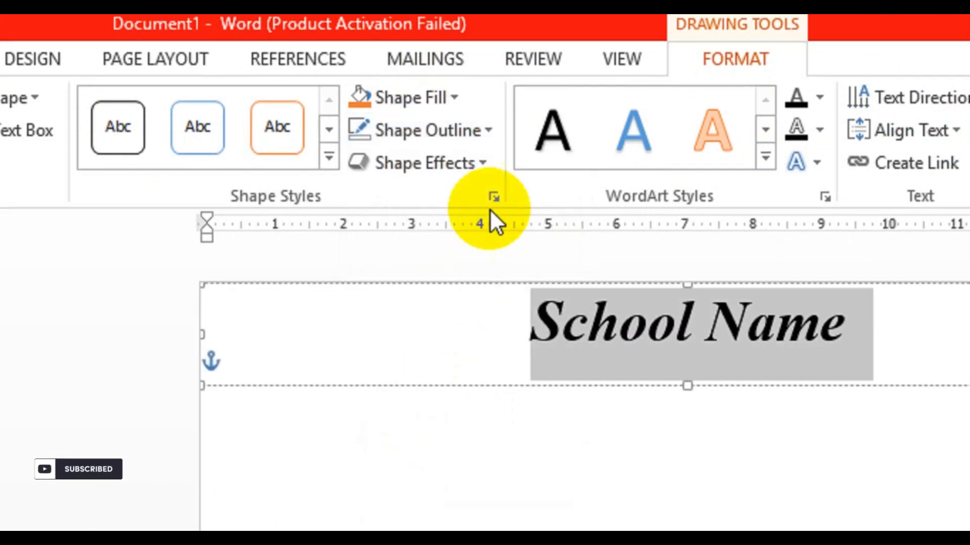
Fill the title text box with a light green theme color and deselect it.
left_click(457, 105)
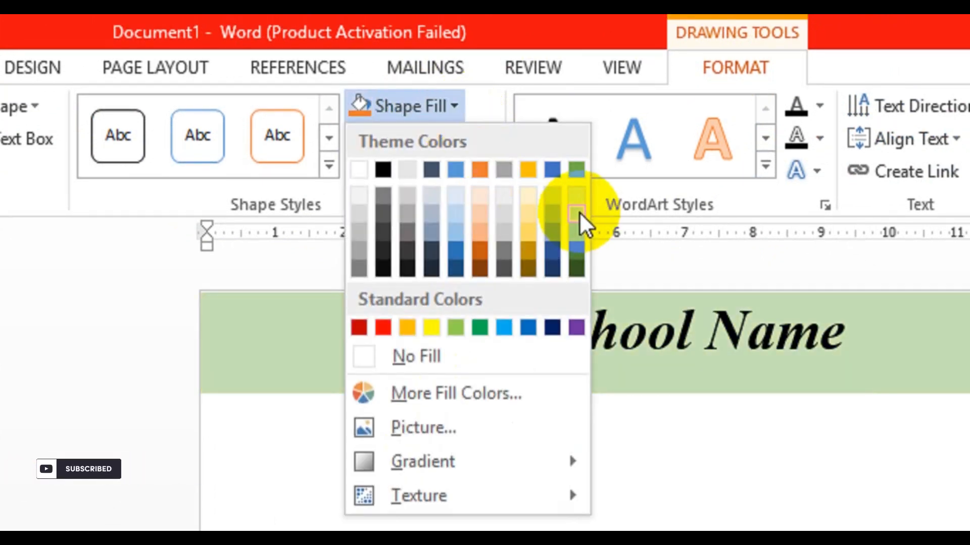
left_click(574, 210)
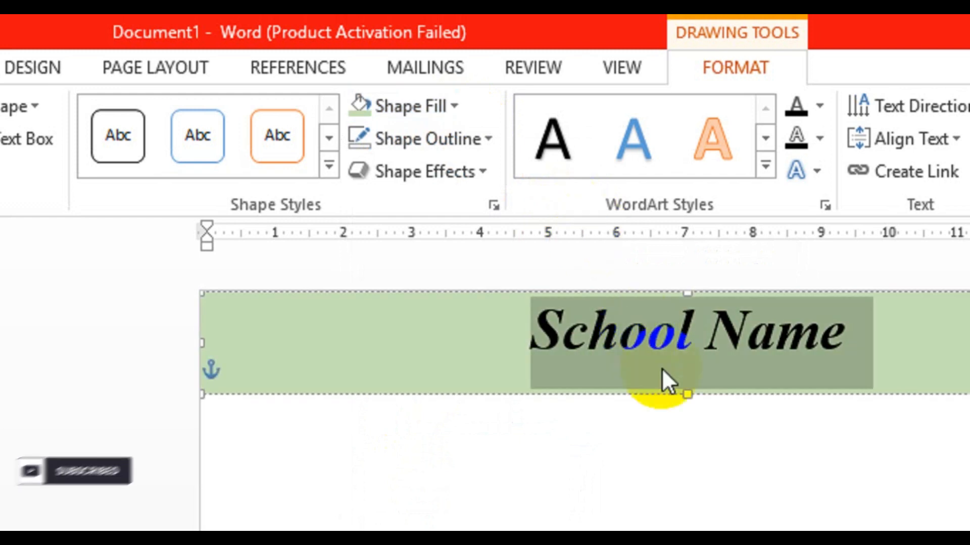
key("Left")
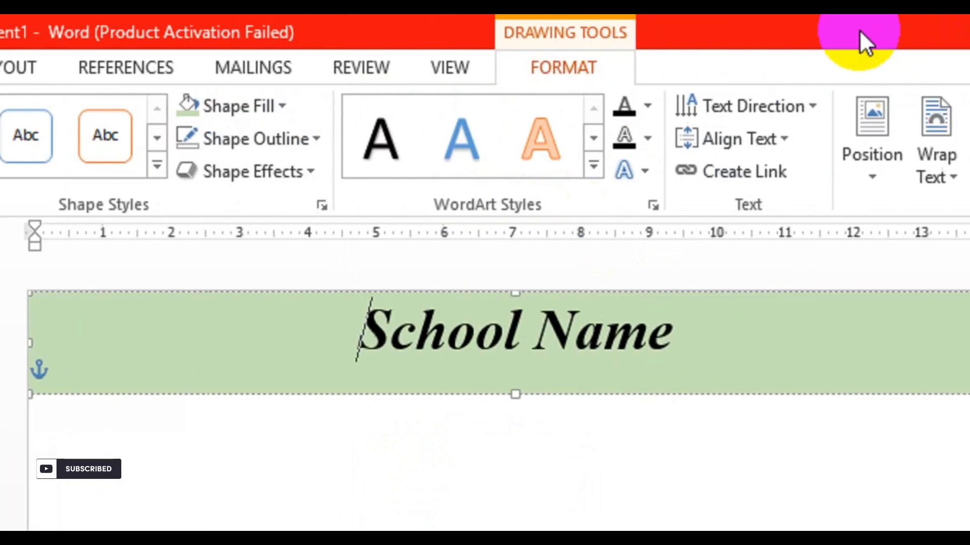
key("Up")
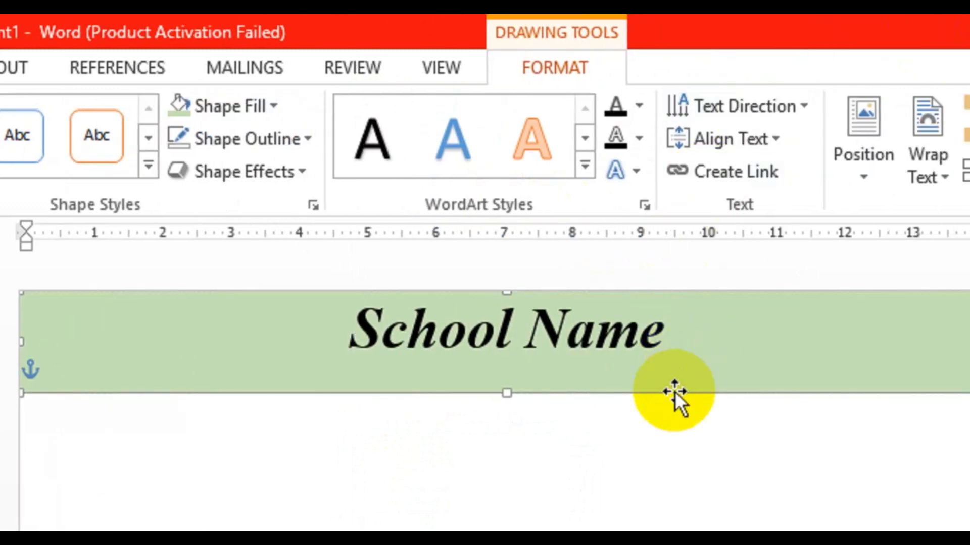
left_click(664, 402)
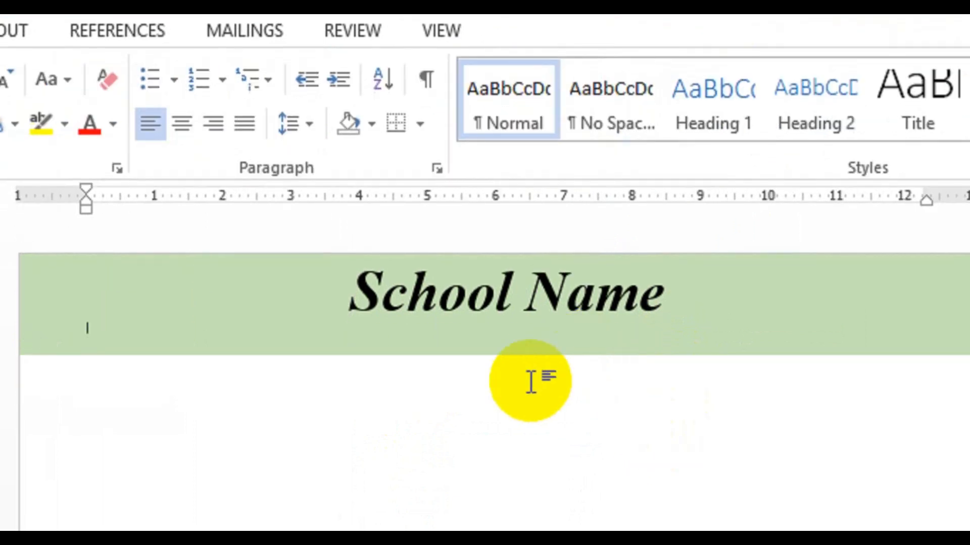
Duplicate the title text box and place the copy just below the original.
left_click(520, 354)
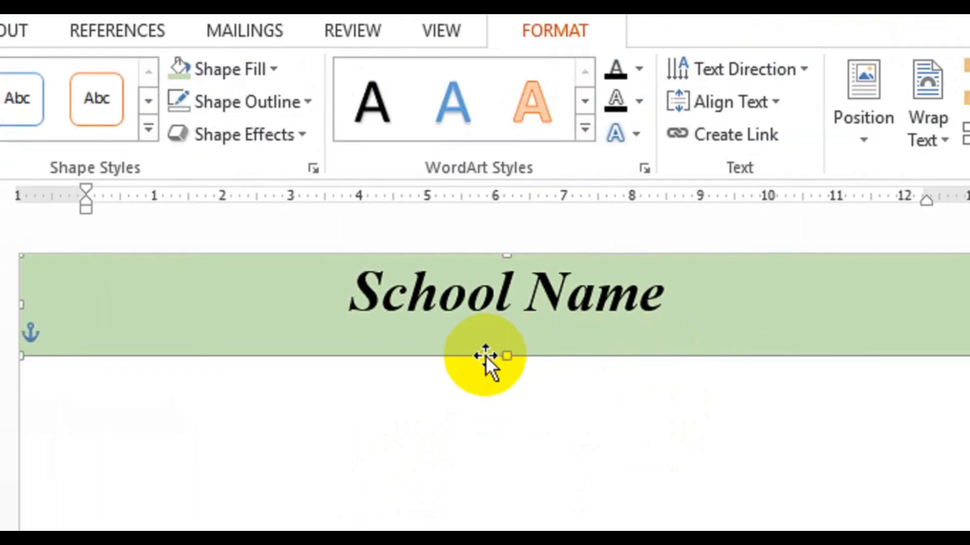
left_click_drag(486, 355, 482, 467)
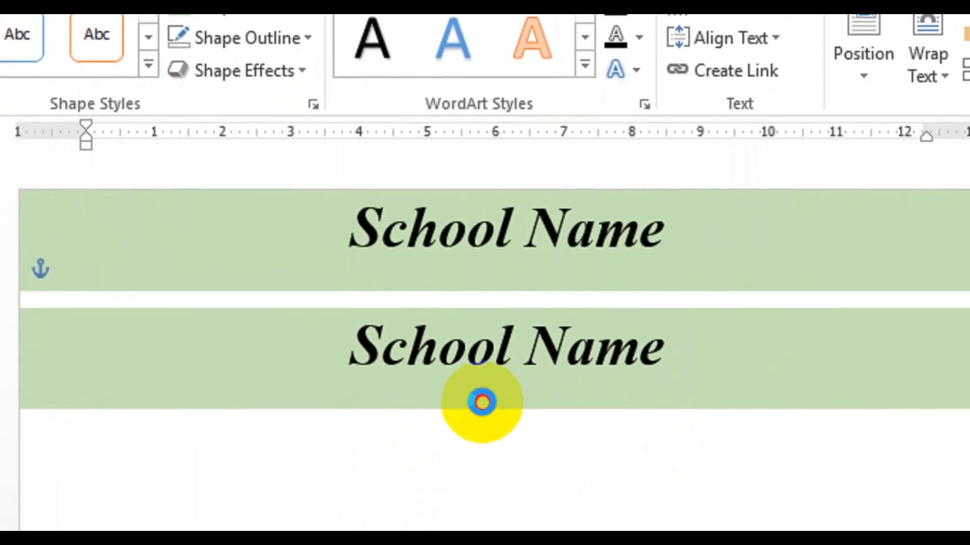
left_click_drag(482, 403, 539, 334)
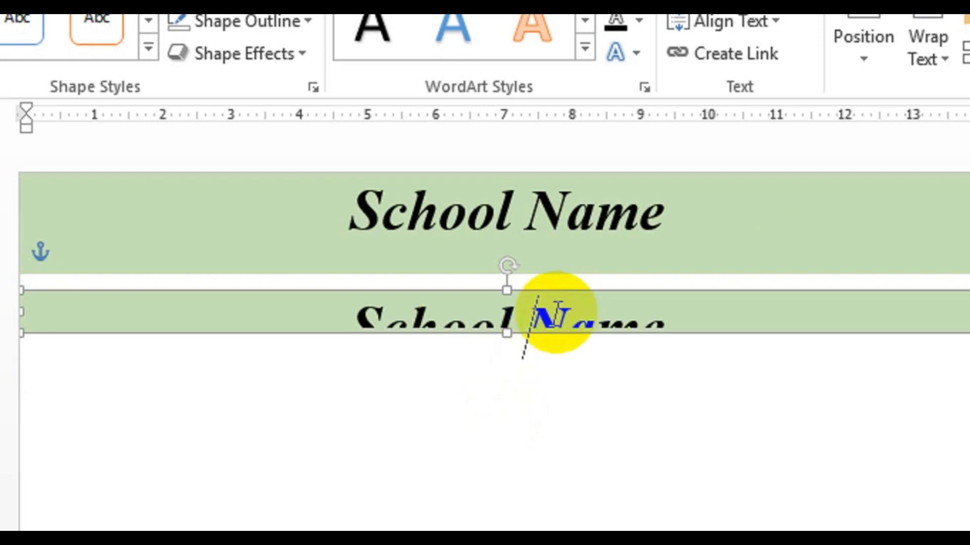
Replace the copied title's text with "Student Pay Slip".
triple_click(554, 316)
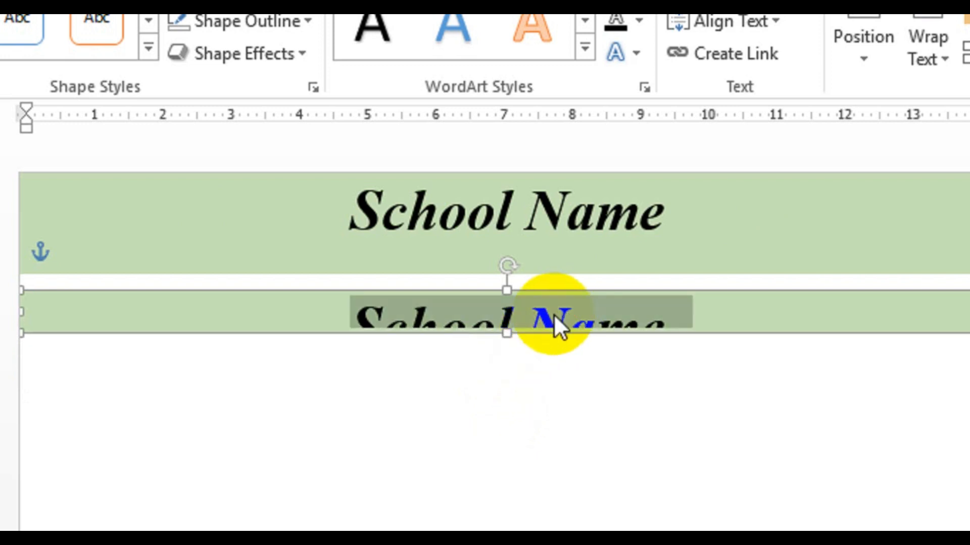
type("Stude")
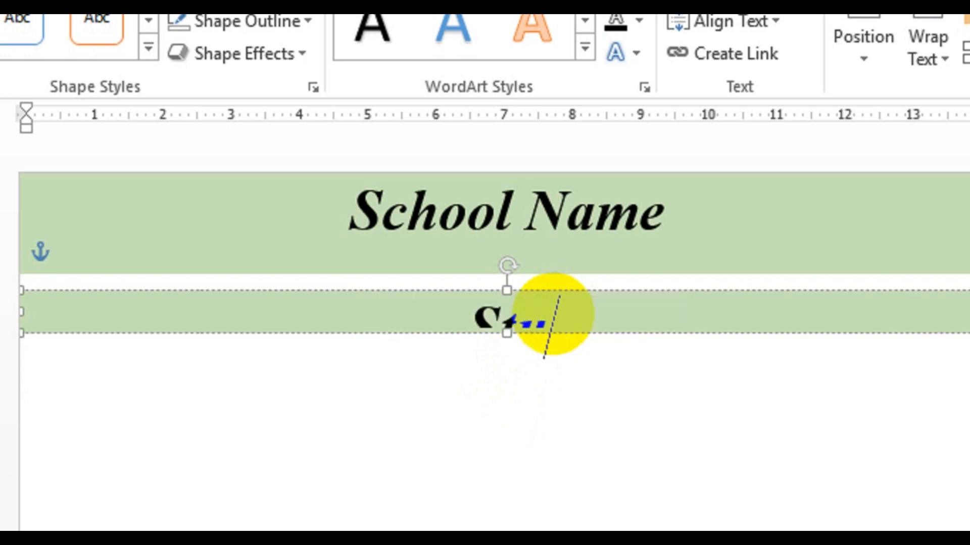
type("n")
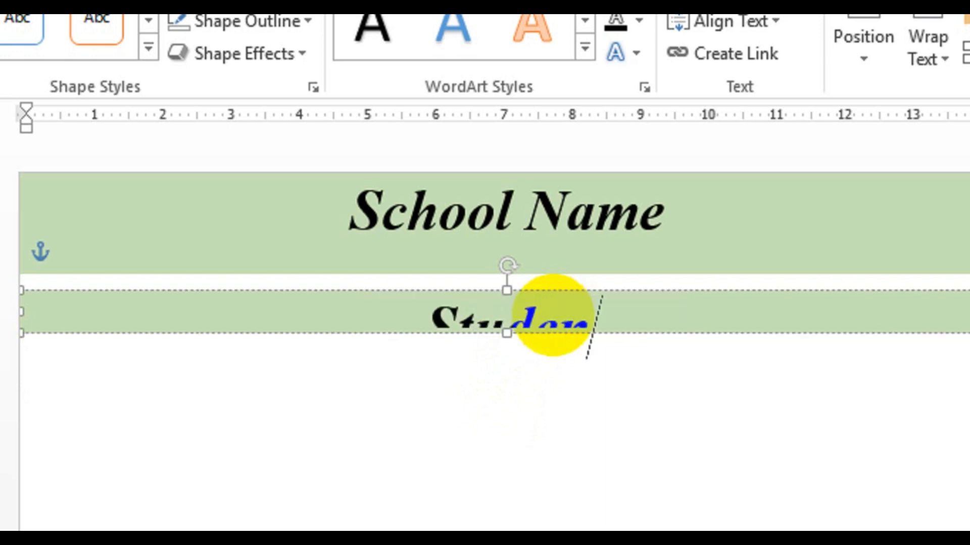
key("BackSpace")
key("BackSpace")
key("BackSpace")
key("BackSpace")
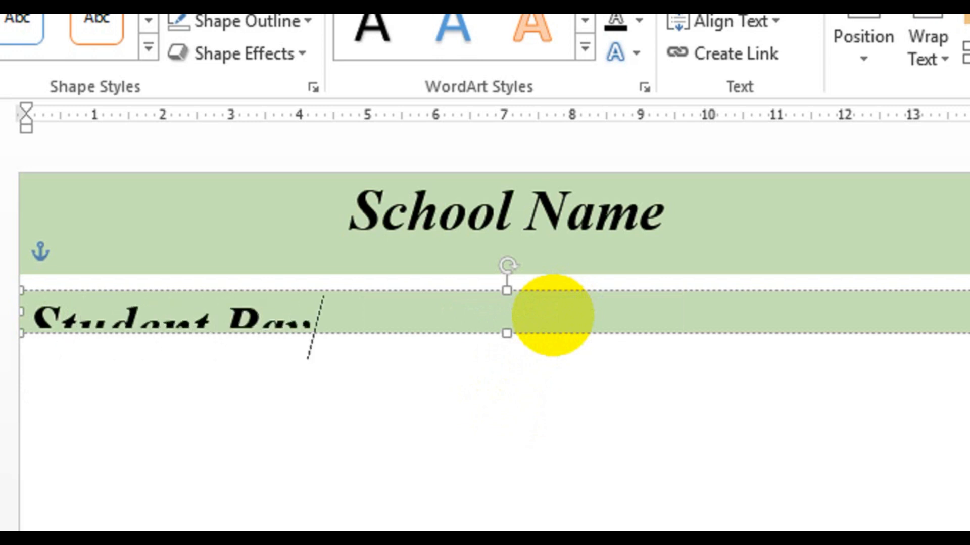
type("Slip")
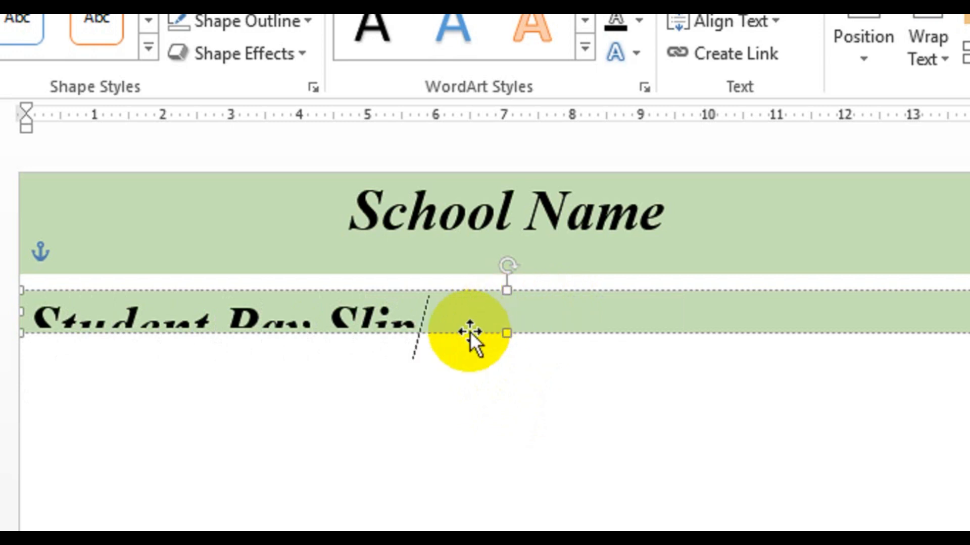
Set the Student Pay Slip text to 24 pt and center it in its box.
key("ctrl+a")
left_click(43, 64)
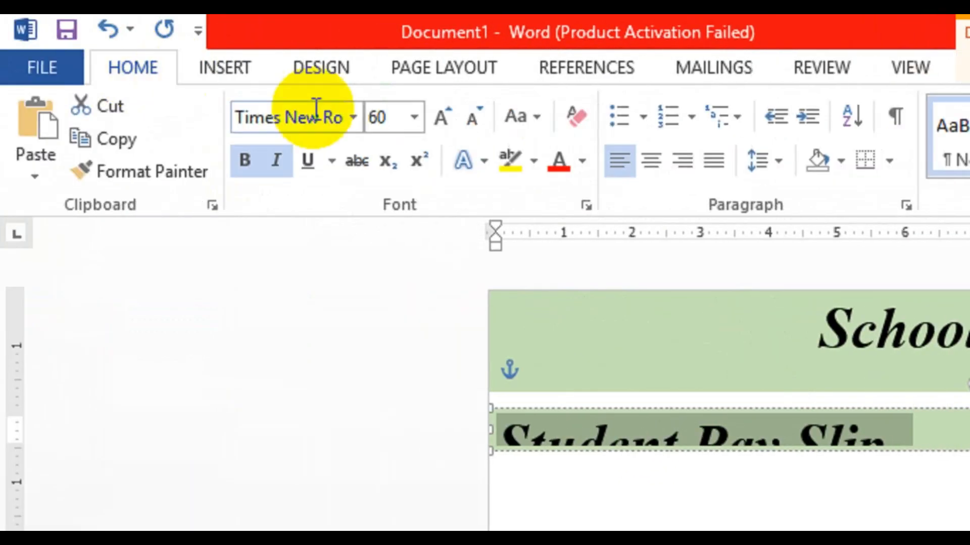
left_click(469, 110)
left_click(470, 109)
left_click(470, 109)
left_click(470, 109)
left_click(471, 109)
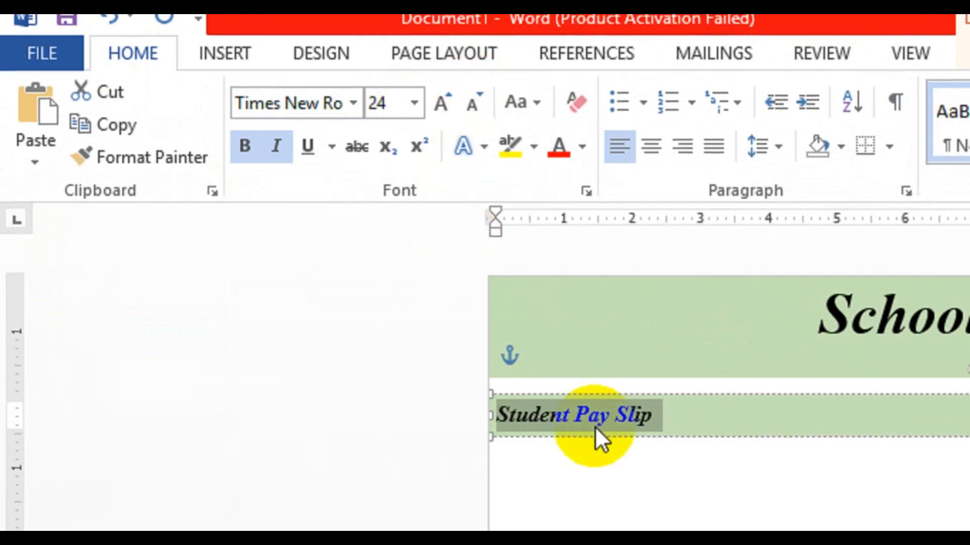
left_click(651, 146)
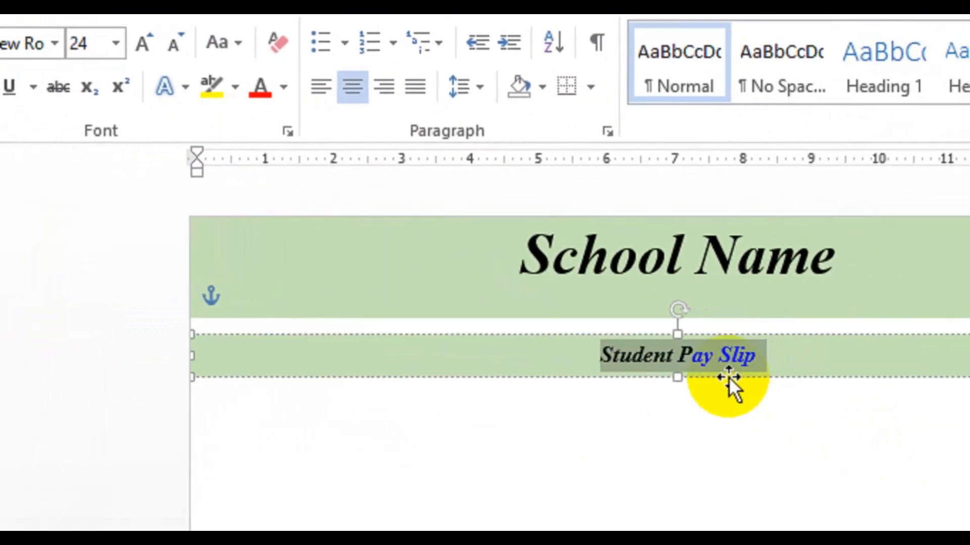
left_click(773, 360)
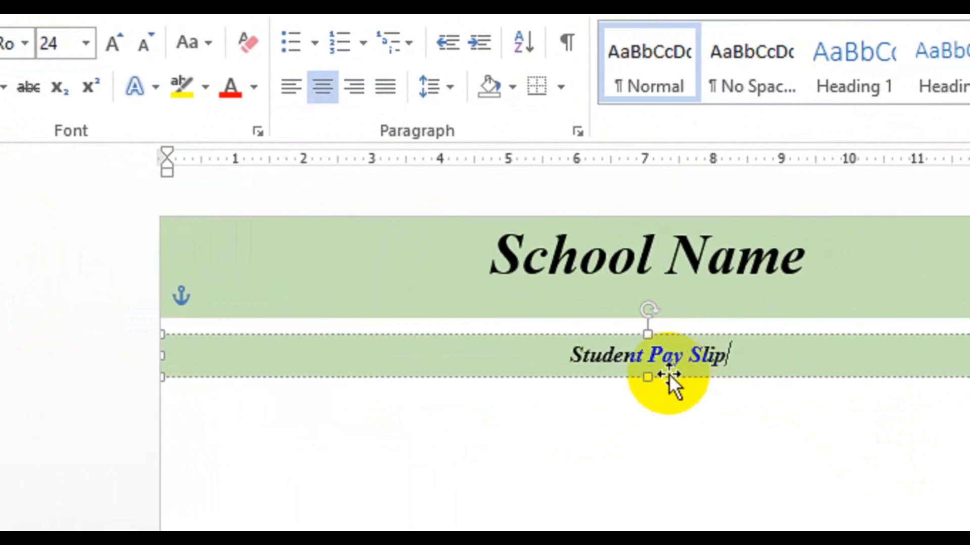
left_click(735, 407)
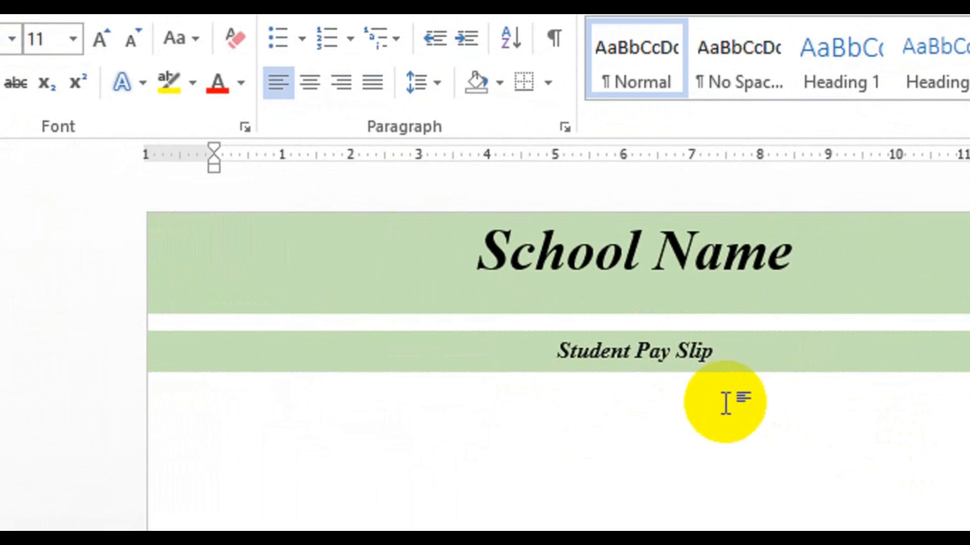
Insert a simple text box below the Student Pay Slip heading, stretched across the page width.
left_click(226, 67)
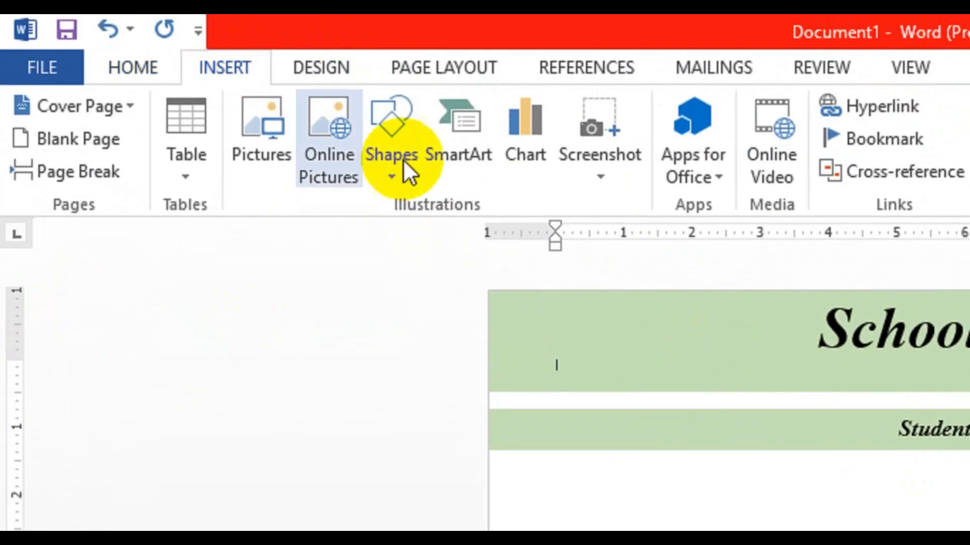
left_click(714, 163)
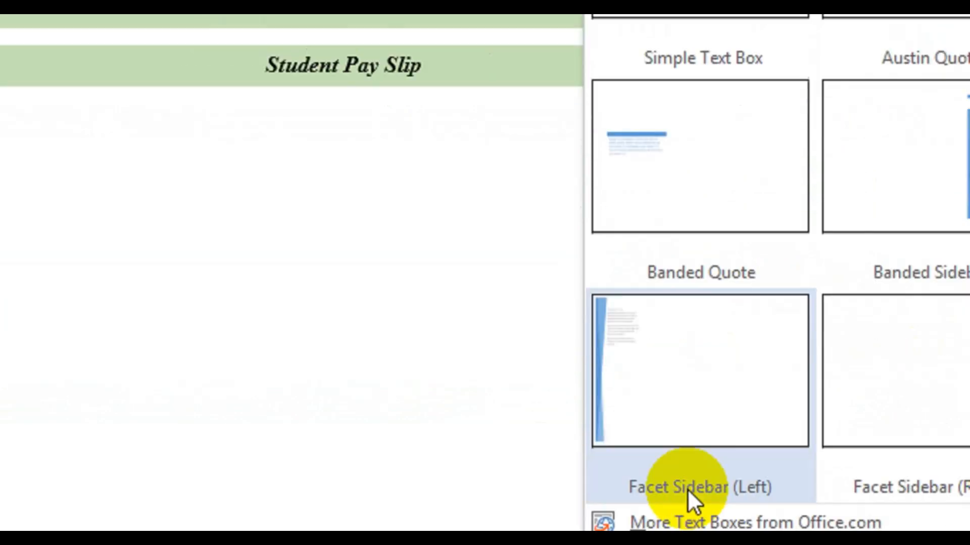
left_click(677, 450)
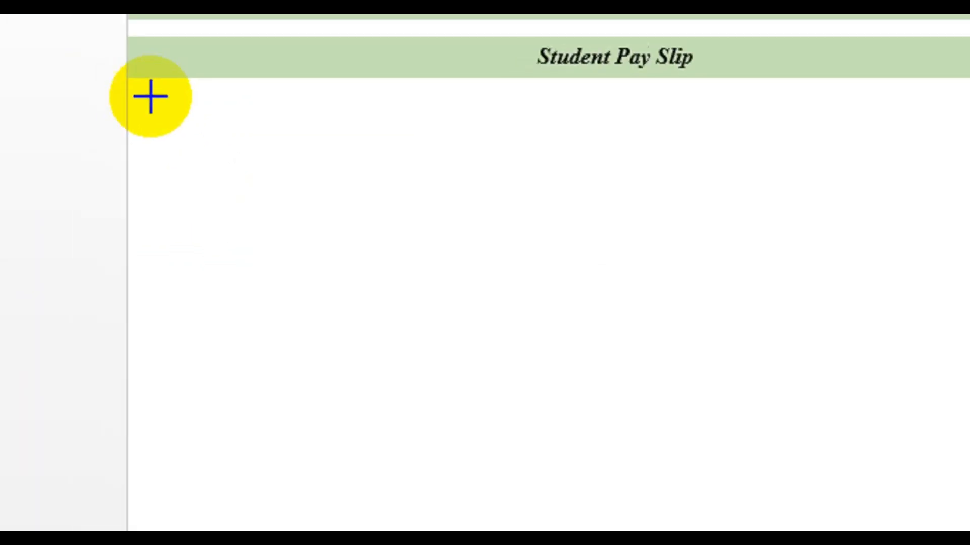
left_click_drag(127, 93, 156, 124)
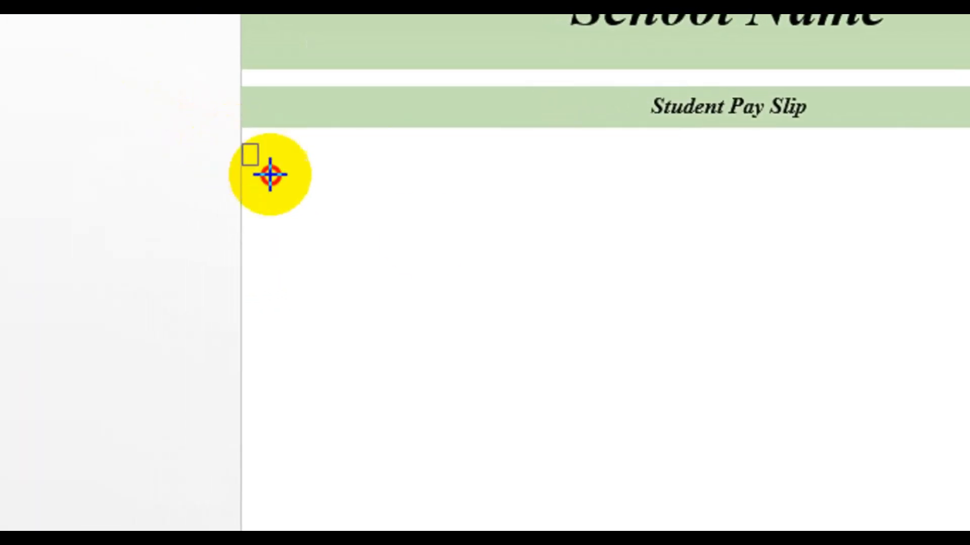
left_click_drag(270, 174, 969, 296)
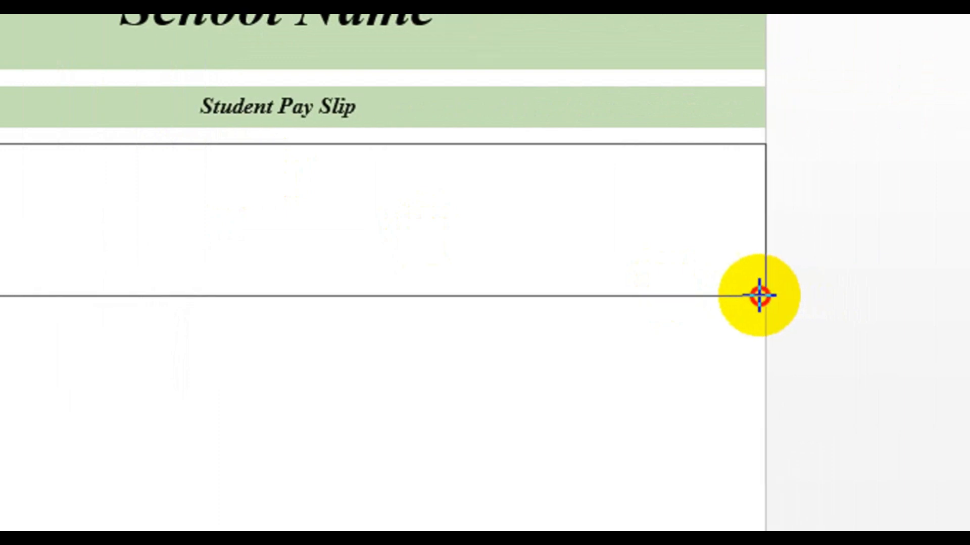
left_click_drag(759, 296, 759, 295)
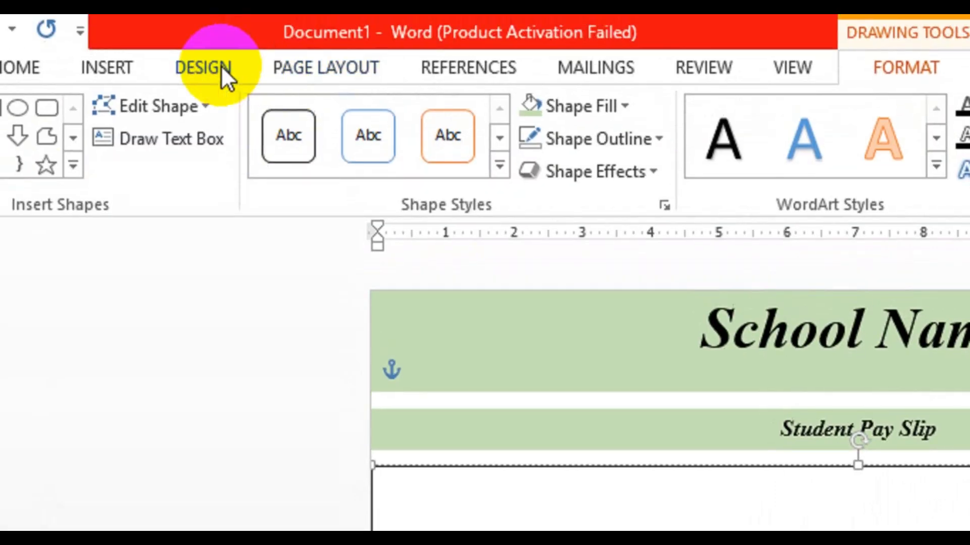
Insert a 2-column, 5-row table inside the new text box.
left_click(107, 70)
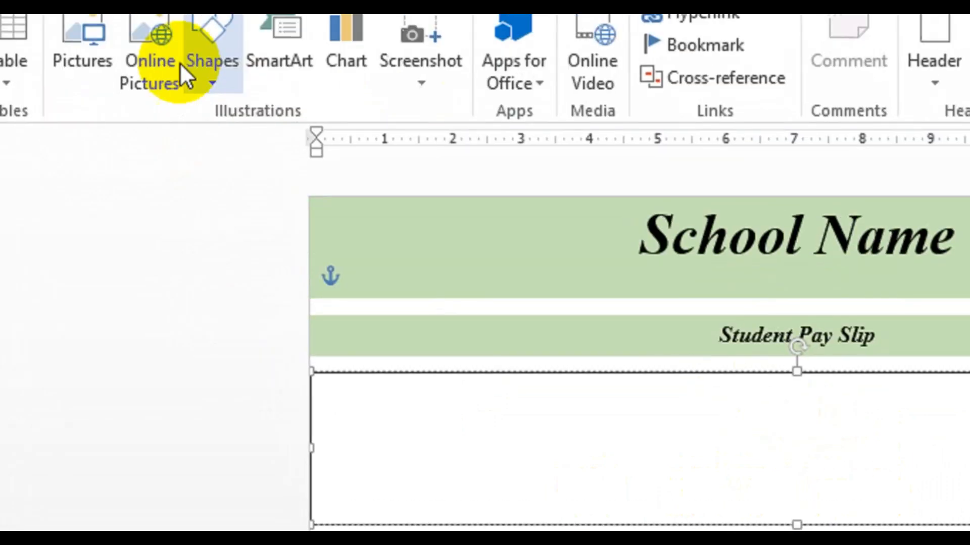
left_click(160, 132)
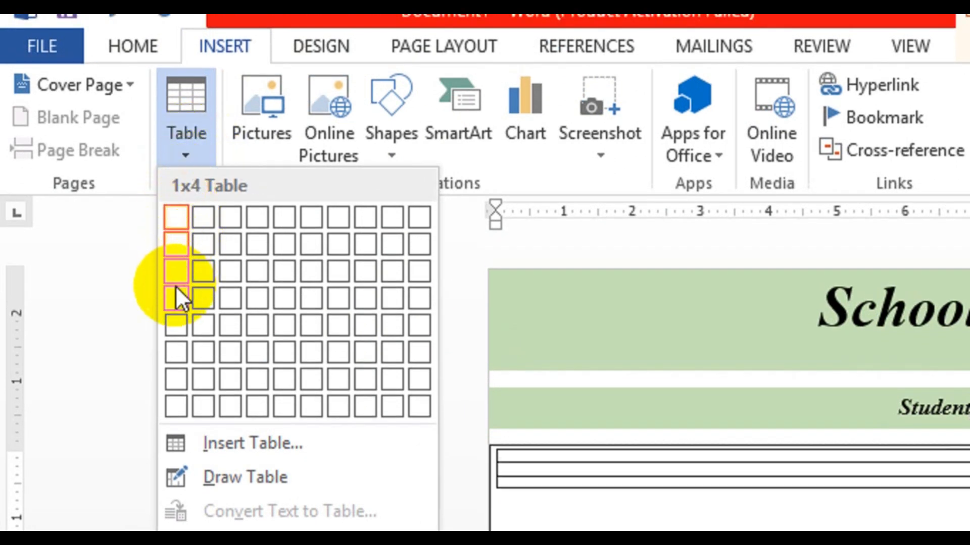
left_click(203, 334)
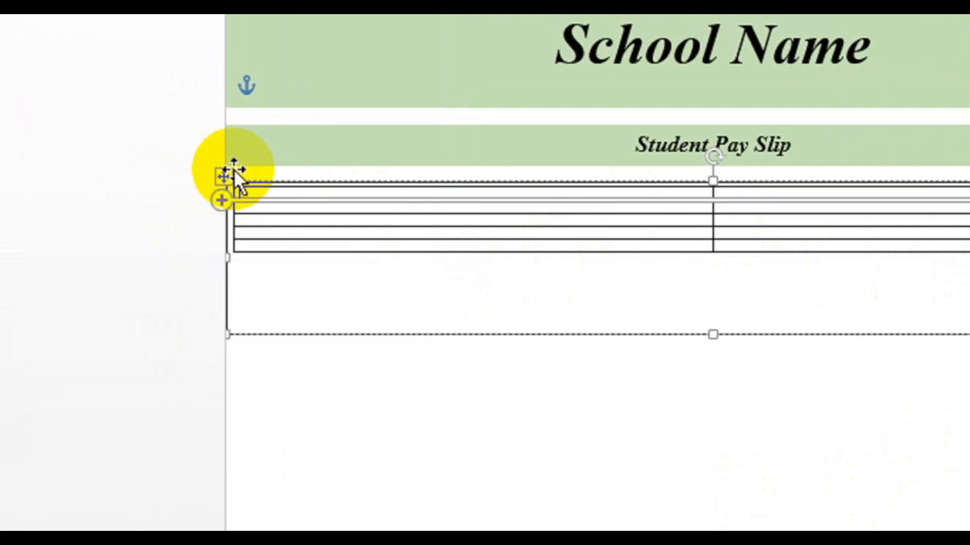
Select the whole table and raise its row height to 0.4".
left_click(207, 177)
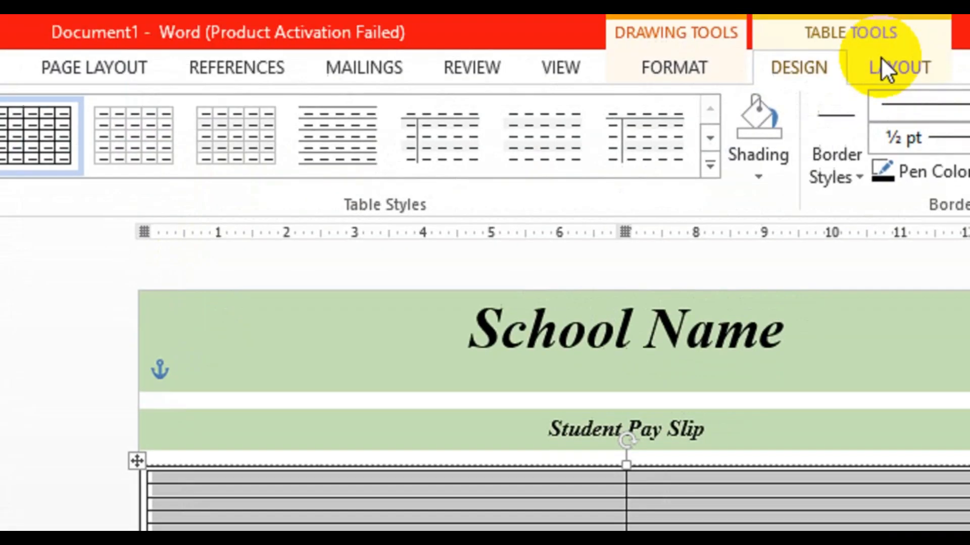
left_click(744, 65)
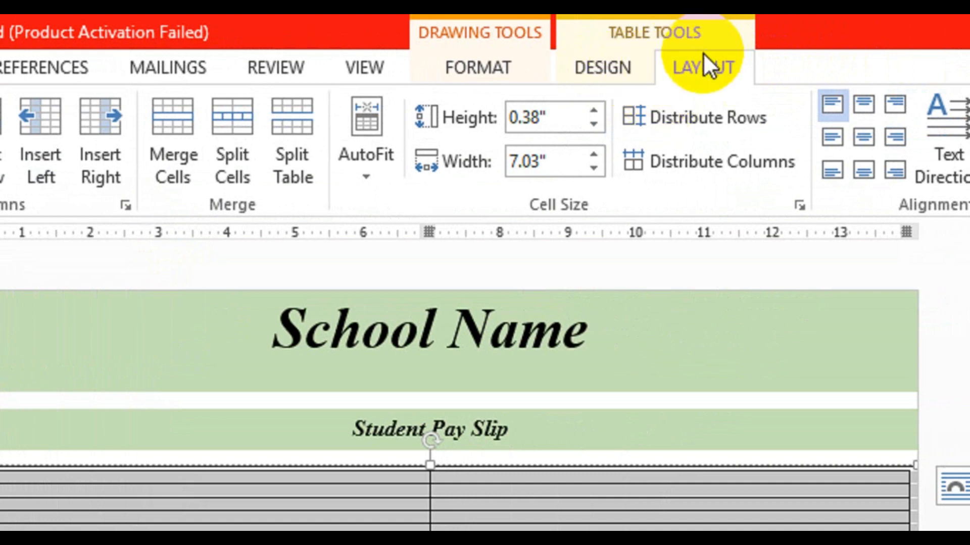
left_click(594, 111)
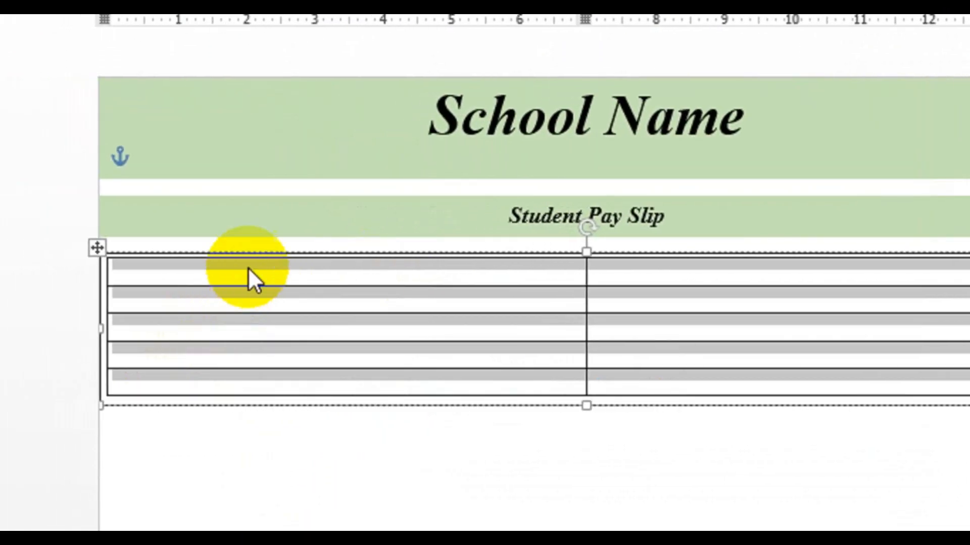
Split the table's first and second columns into two columns each, keeping 5 rows.
left_click(258, 308)
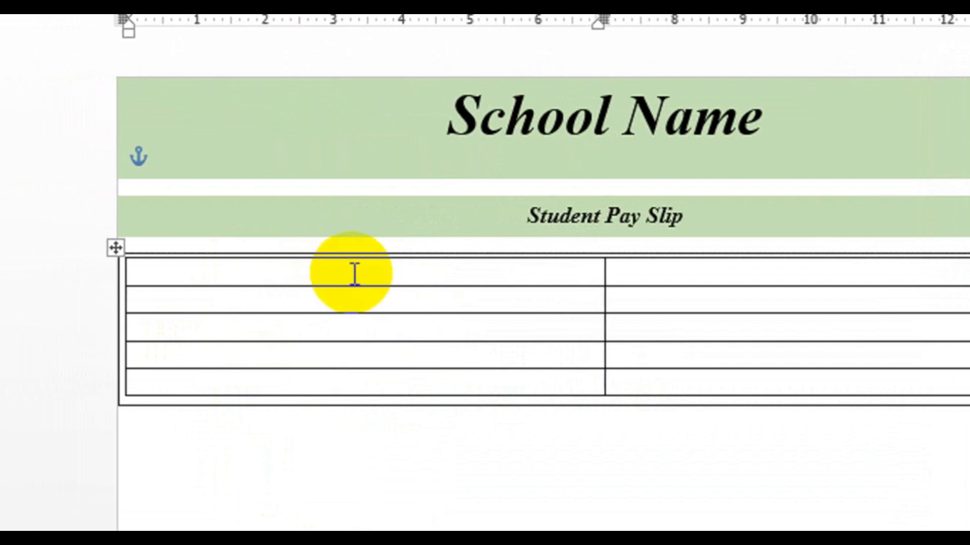
left_click_drag(340, 270, 335, 374)
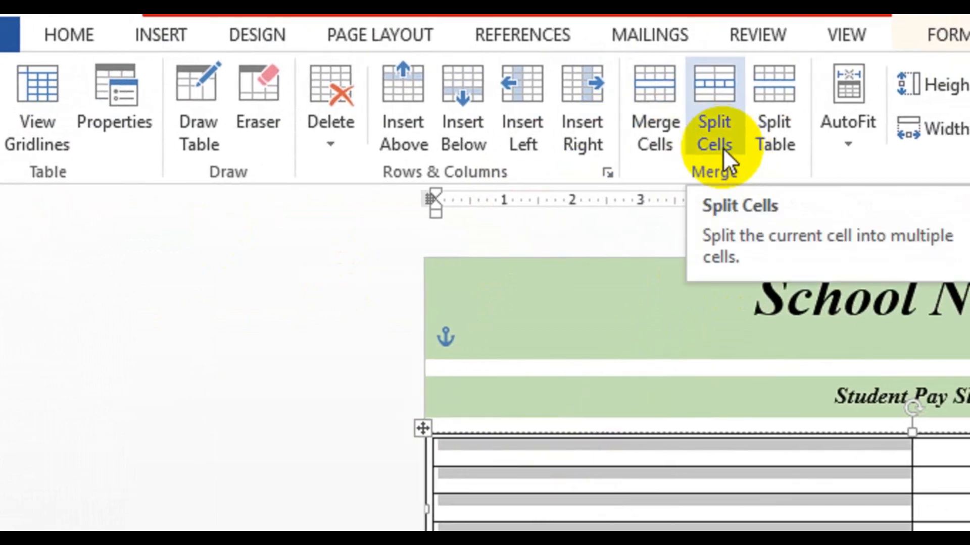
left_click(723, 147)
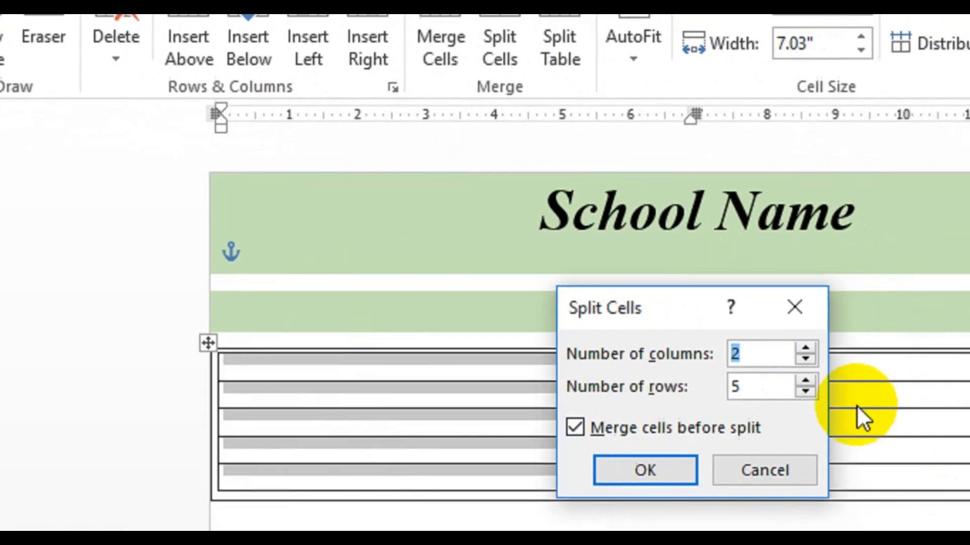
left_click_drag(685, 318, 732, 288)
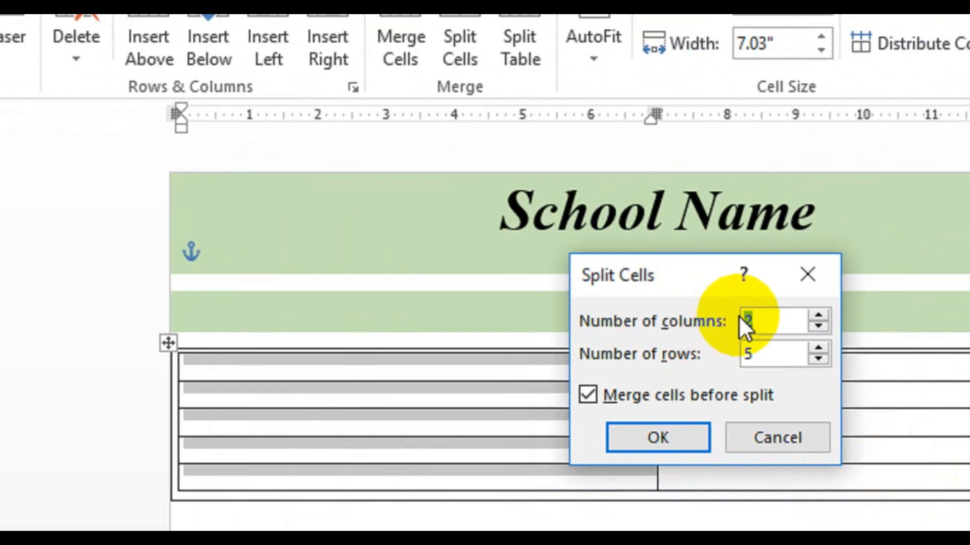
left_click(666, 438)
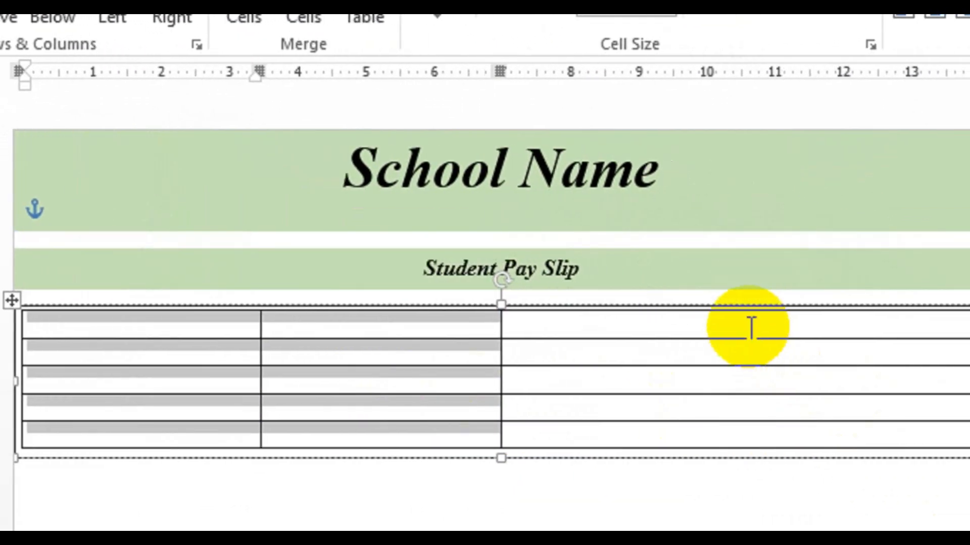
left_click_drag(883, 344, 878, 430)
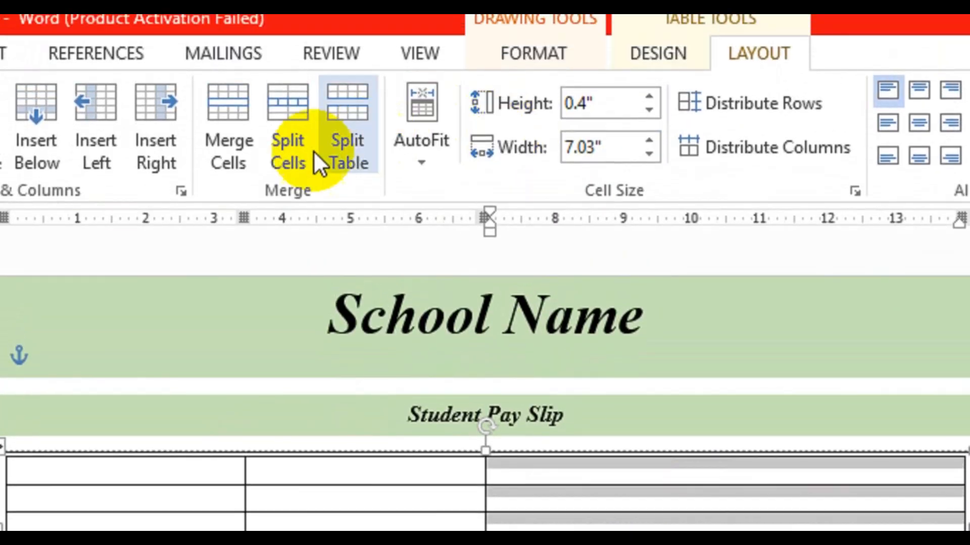
left_click(288, 167)
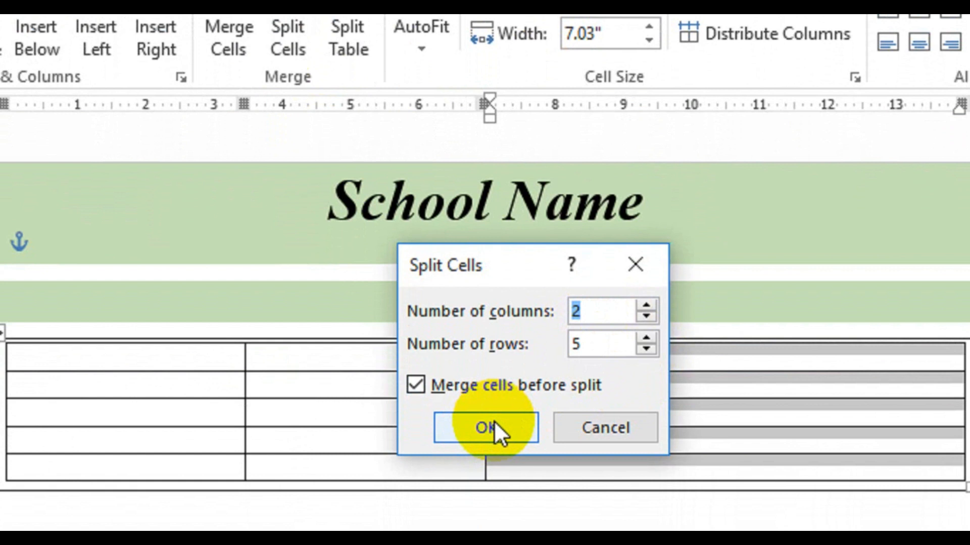
left_click(490, 487)
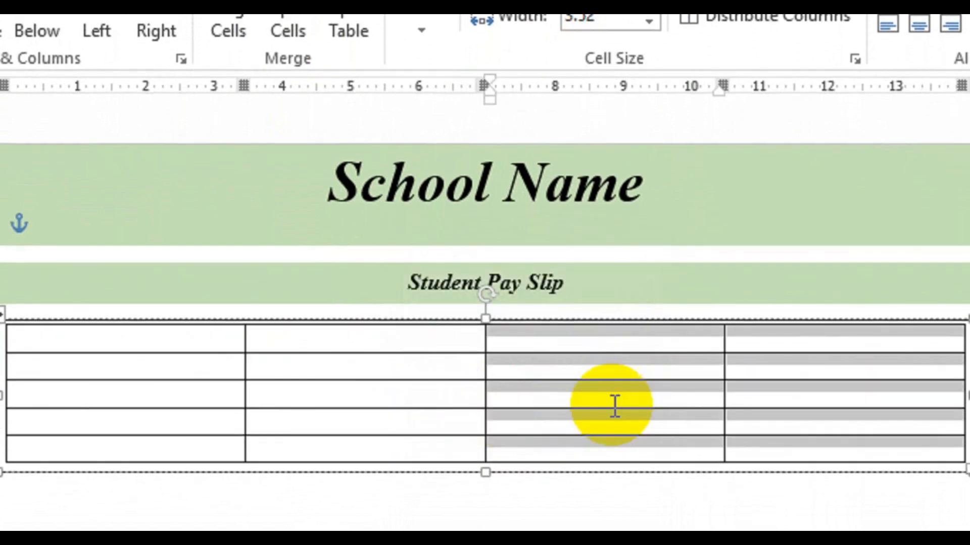
Enter "Student ID:" in the table's first cell.
left_click(472, 414)
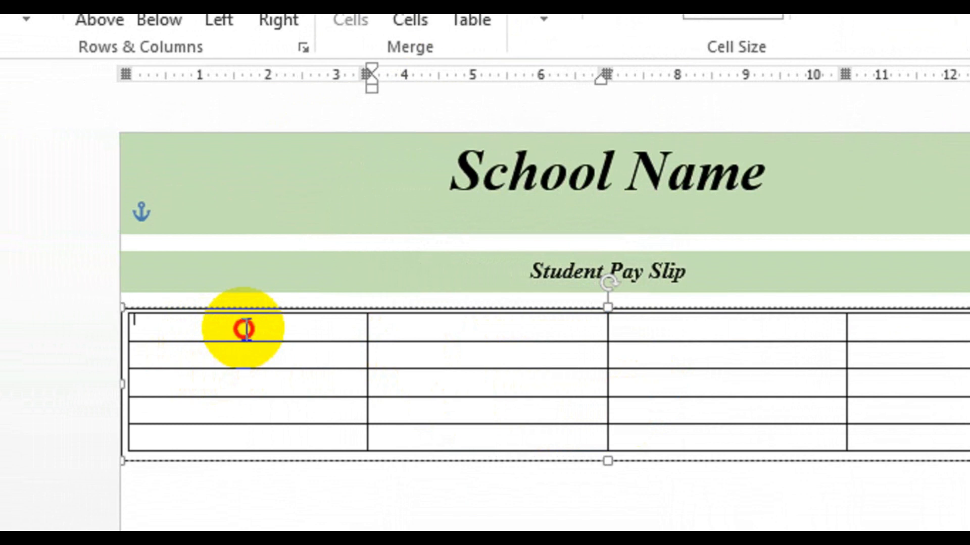
left_click_drag(245, 329, 228, 429)
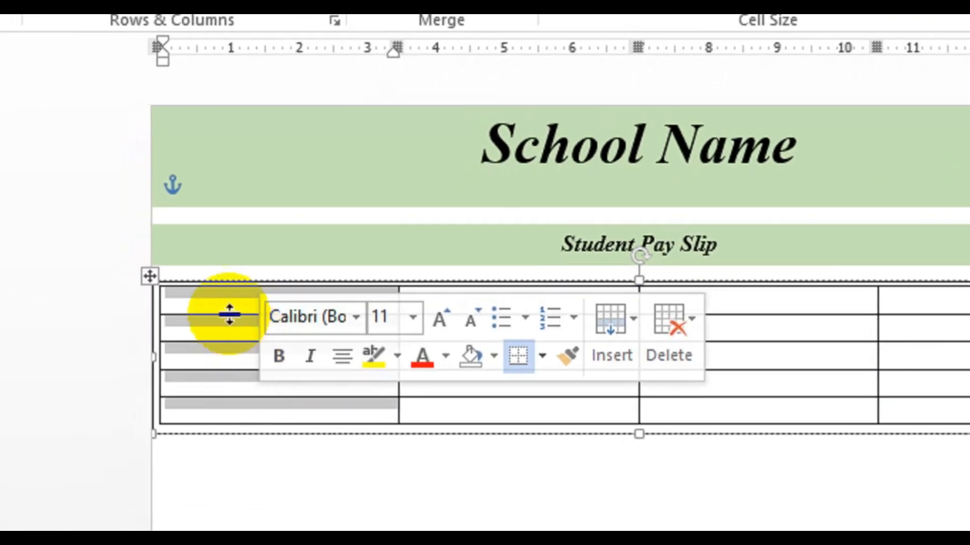
left_click(227, 310)
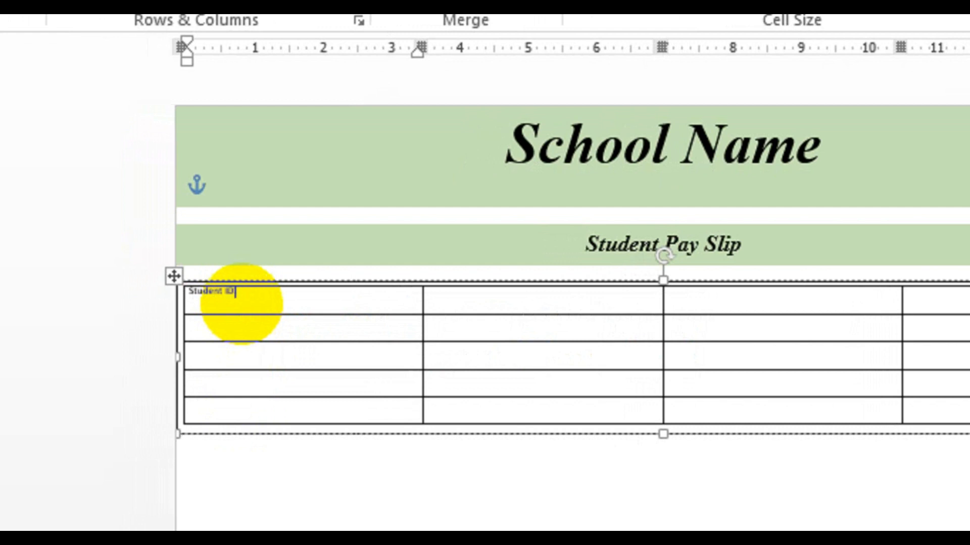
Enlarge the font of the table's first column and center its text.
left_click_drag(244, 301, 192, 379)
left_click(139, 66)
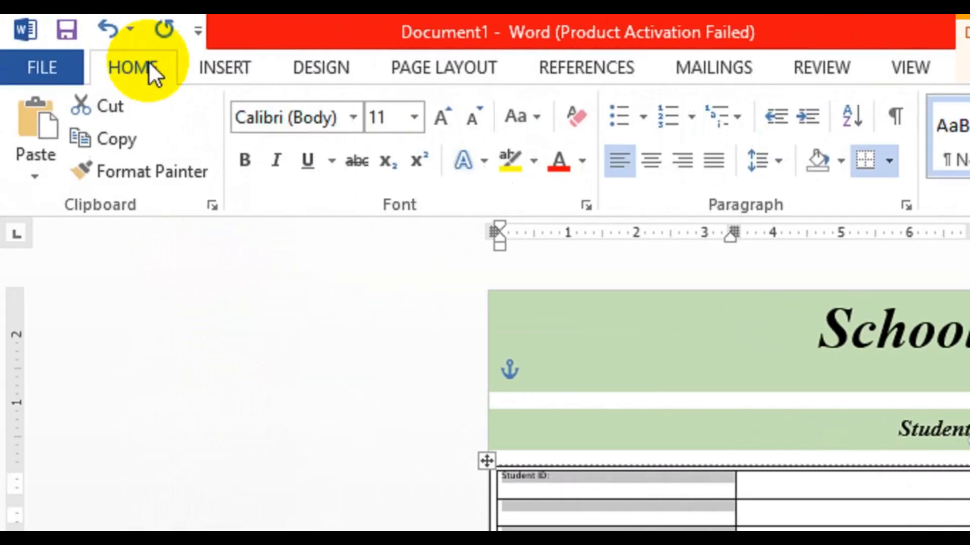
left_click(443, 117)
left_click(447, 116)
left_click(447, 117)
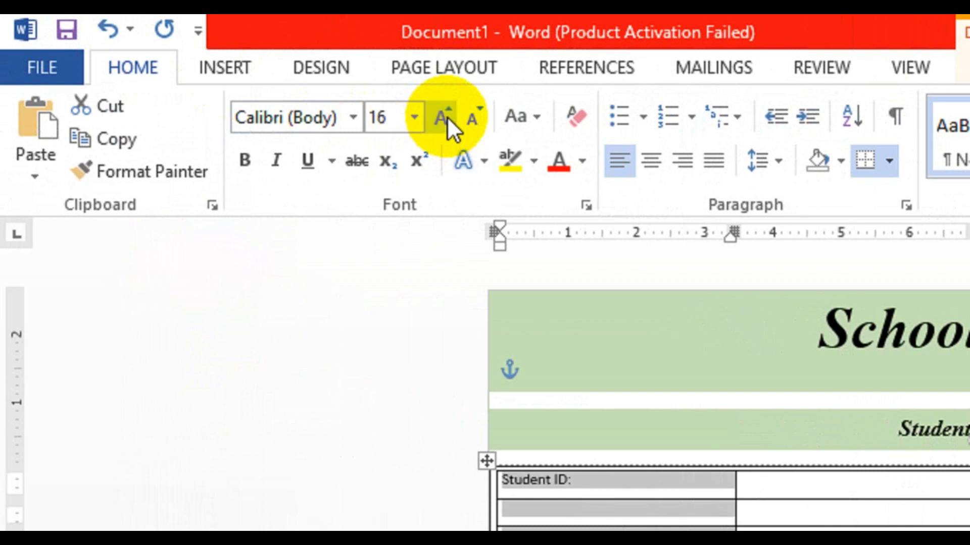
left_click(447, 116)
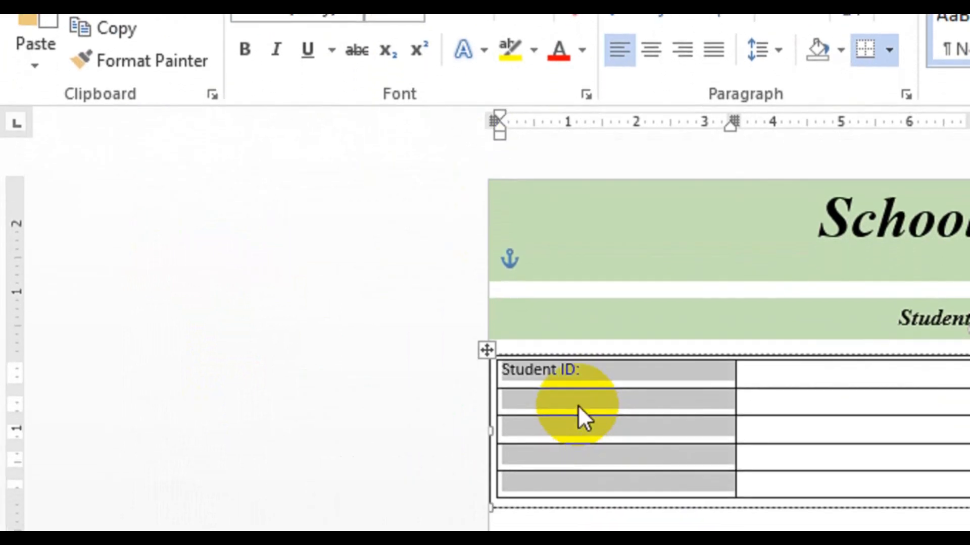
left_click(654, 111)
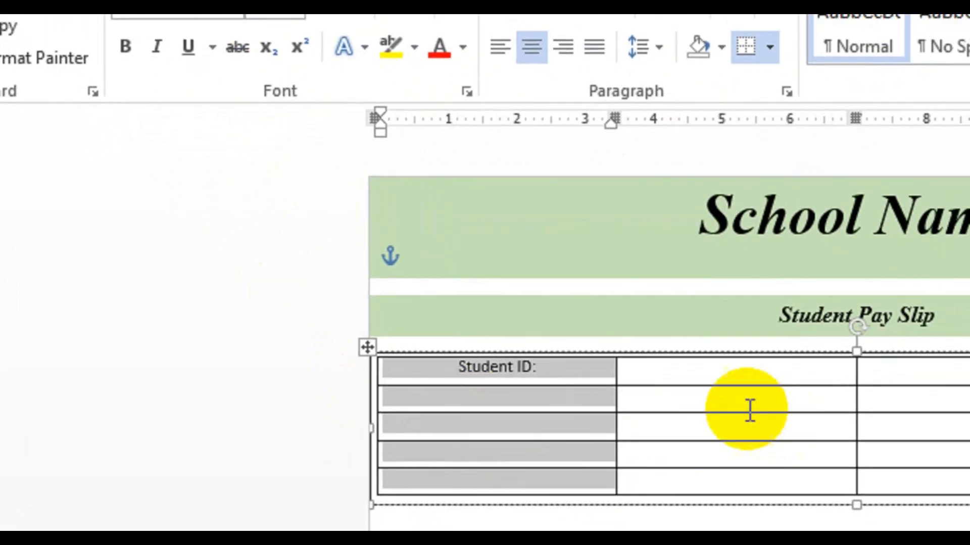
left_click(511, 394)
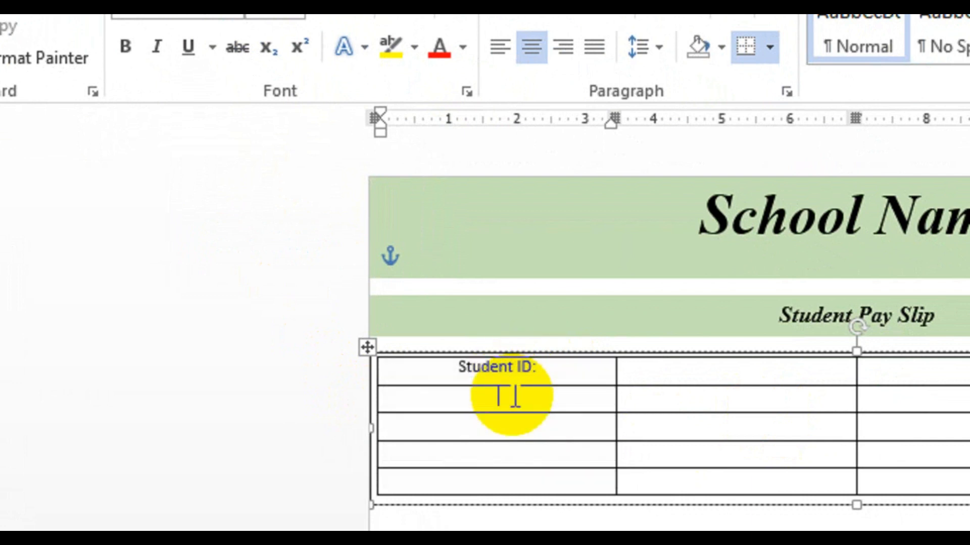
Enter the labels "Class:", "Date of Joining:" and "Block Name:" in the first-column cells below "Student ID:".
type("Cla")
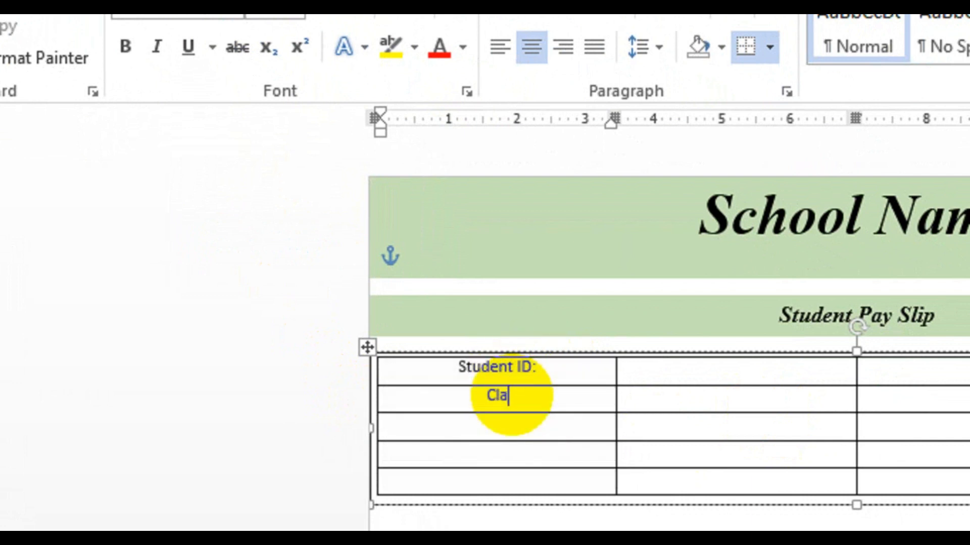
type("s:")
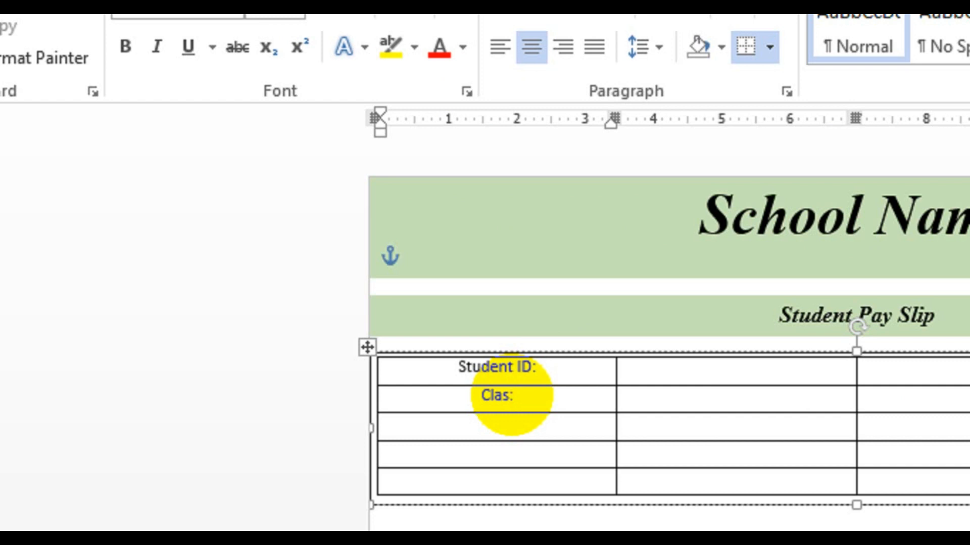
key("BackSpace")
type("s:")
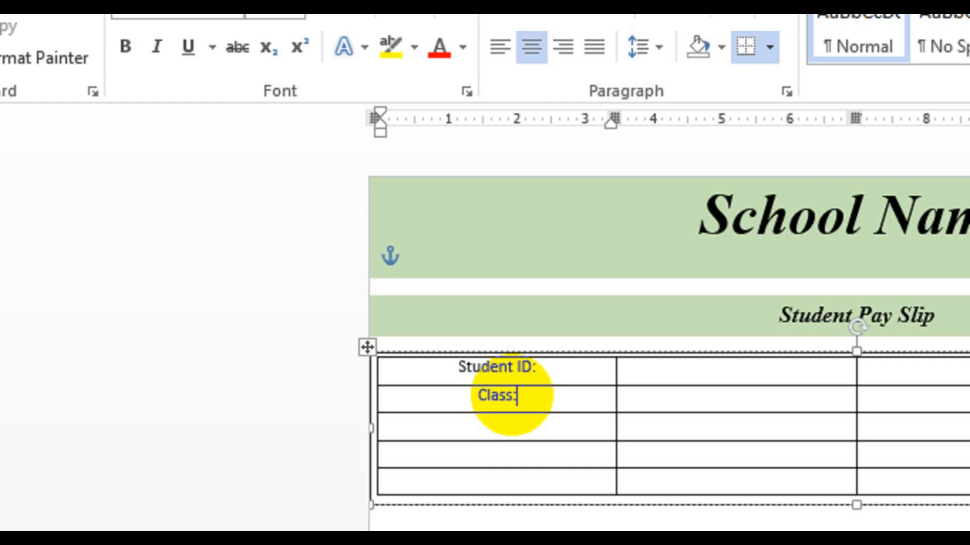
type("Date")
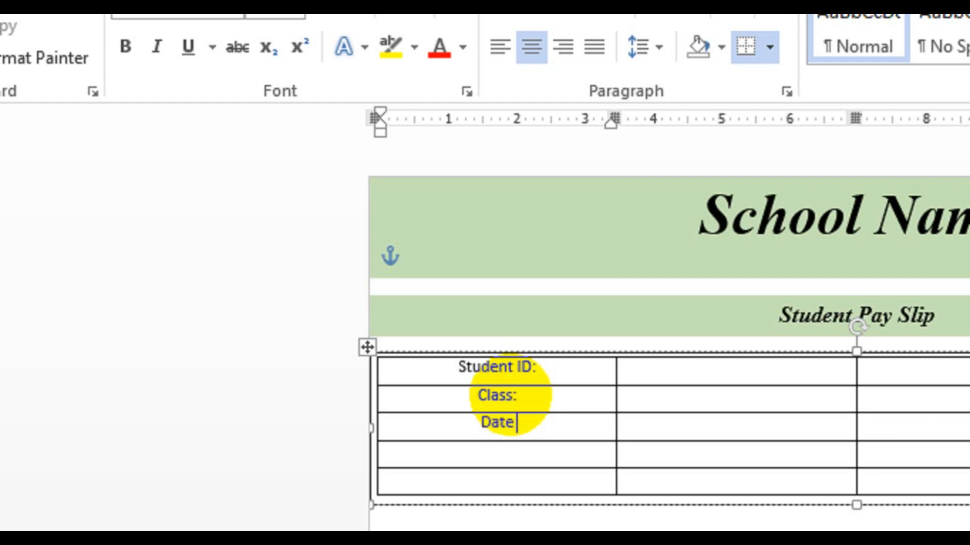
type(" of Jo")
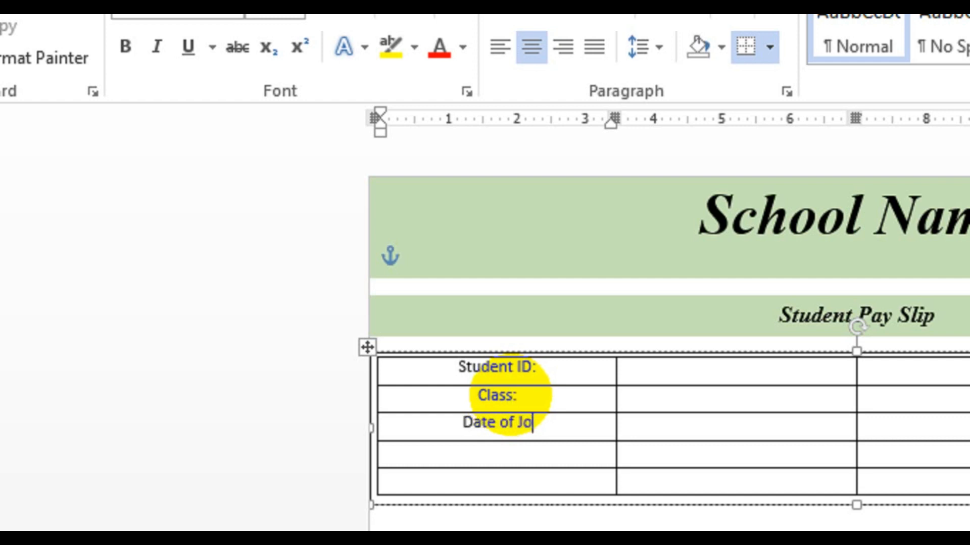
type("inng")
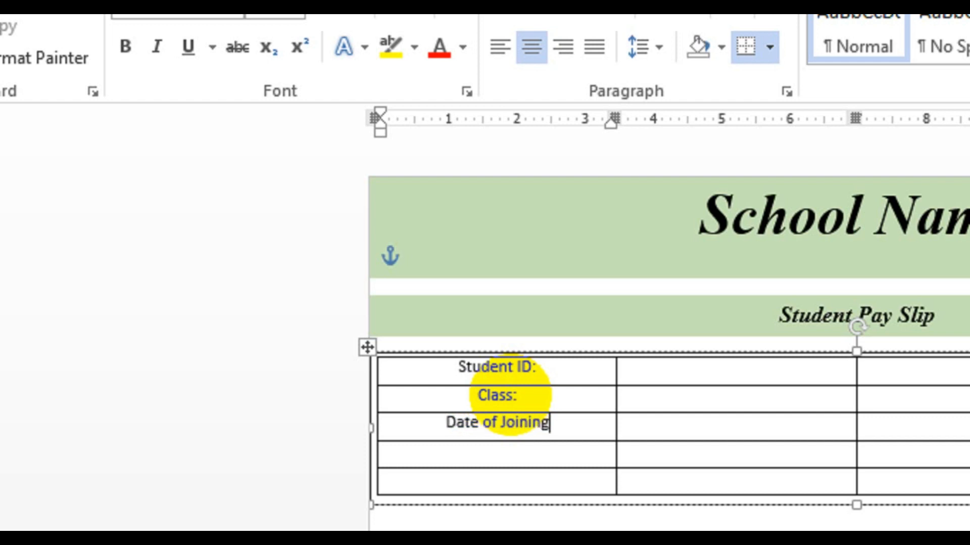
type(":")
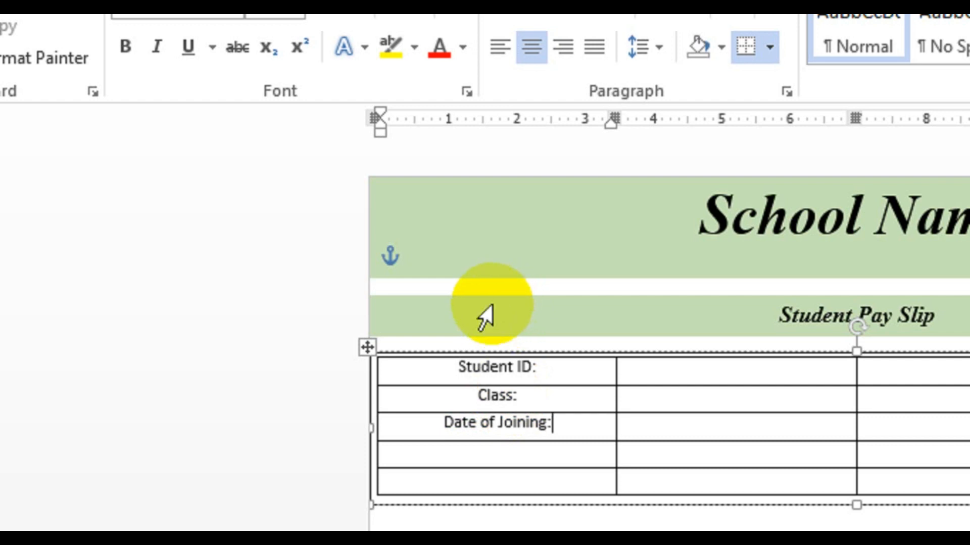
key("Down")
type("Bloc")
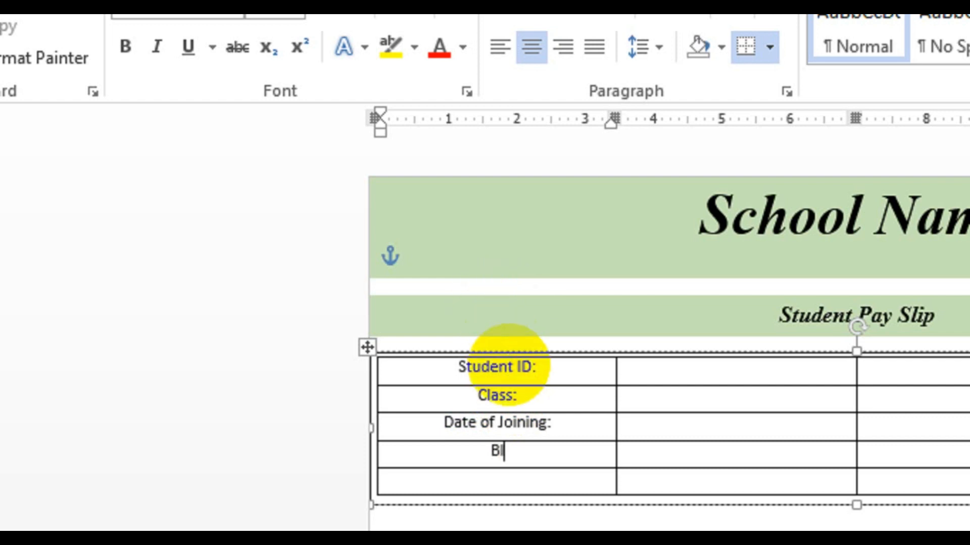
type("k Name:")
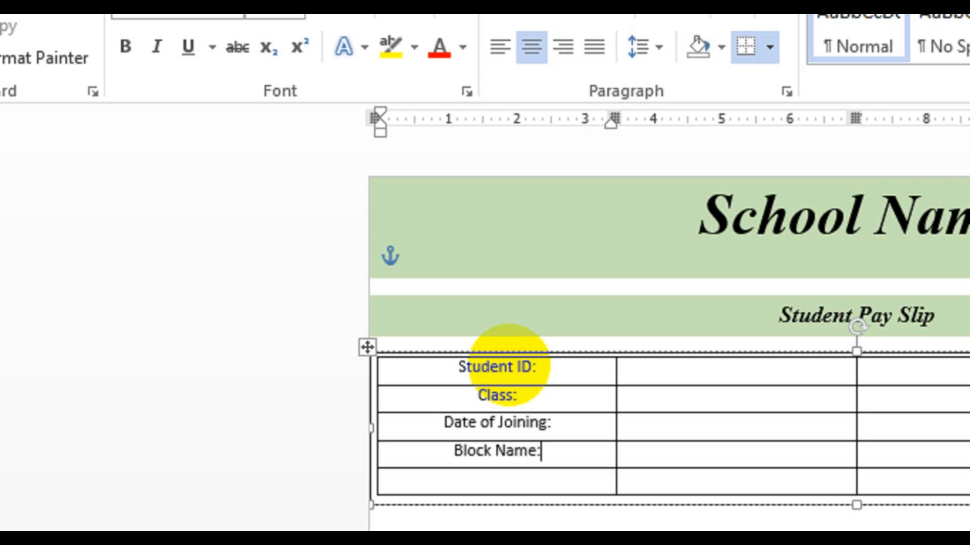
Align the first column's labels to the middle left of their cells.
left_click_drag(556, 483, 466, 371)
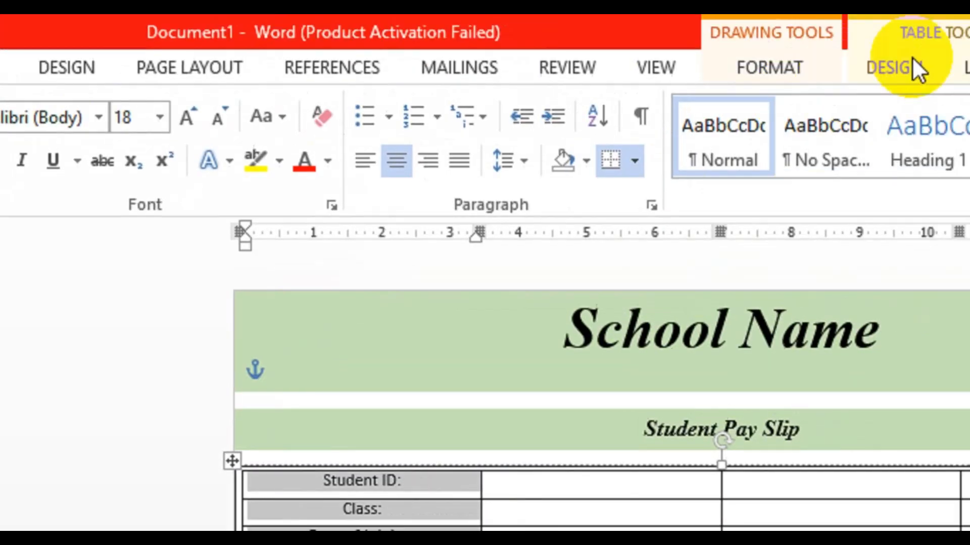
left_click(816, 67)
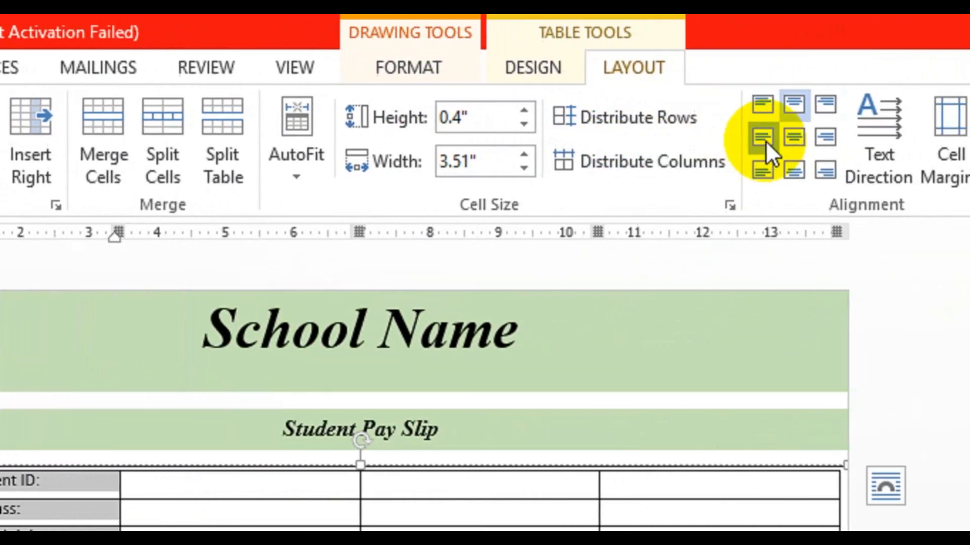
left_click(852, 139)
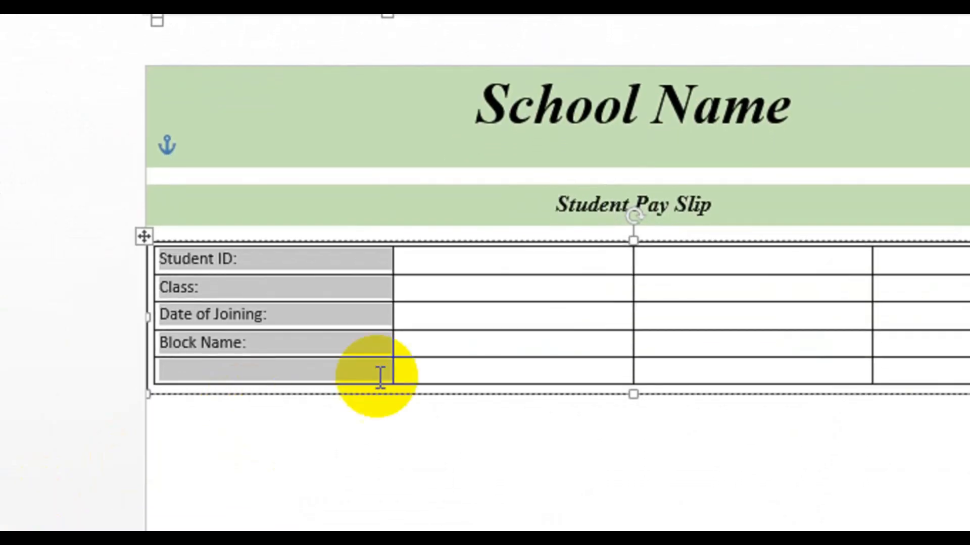
Select the table's third column and grow its font size to 18.
left_click_drag(756, 260, 739, 366)
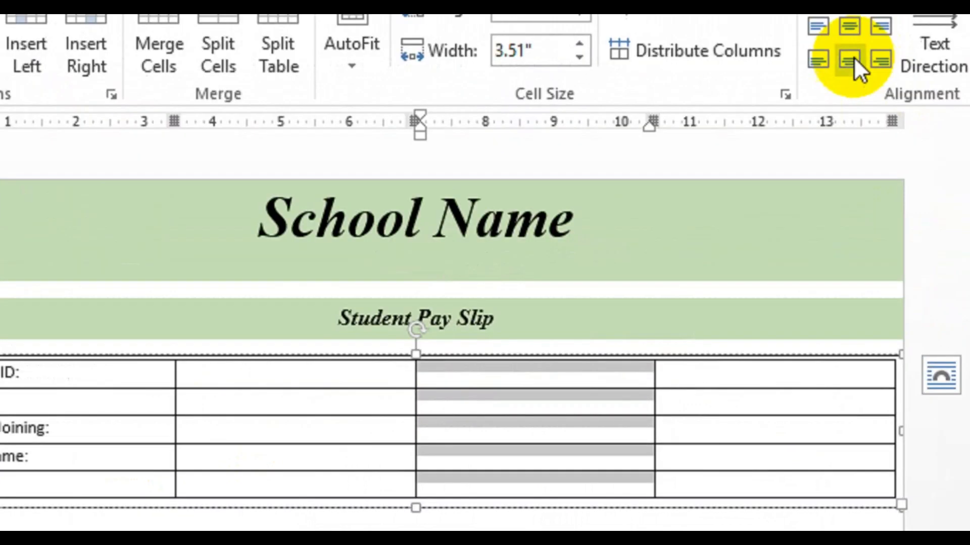
left_click(752, 107)
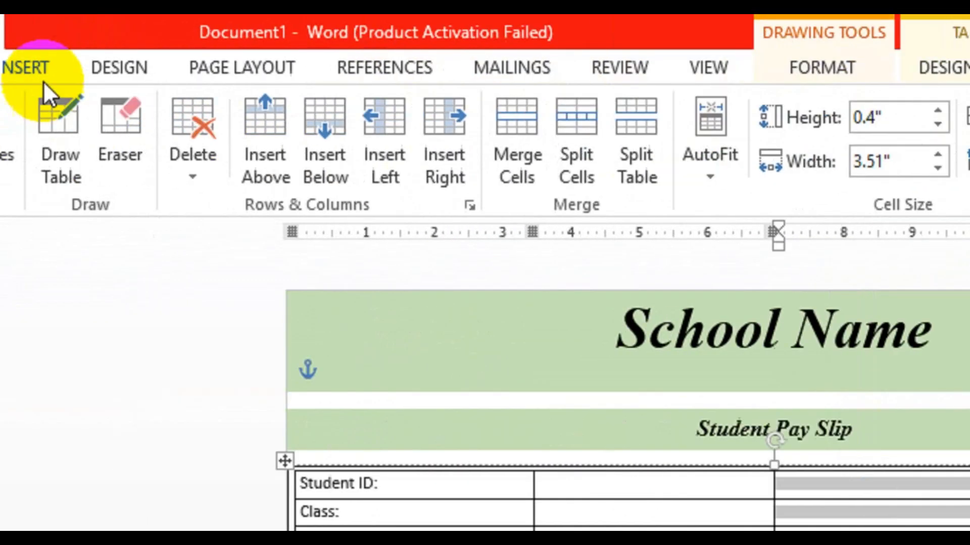
left_click(137, 67)
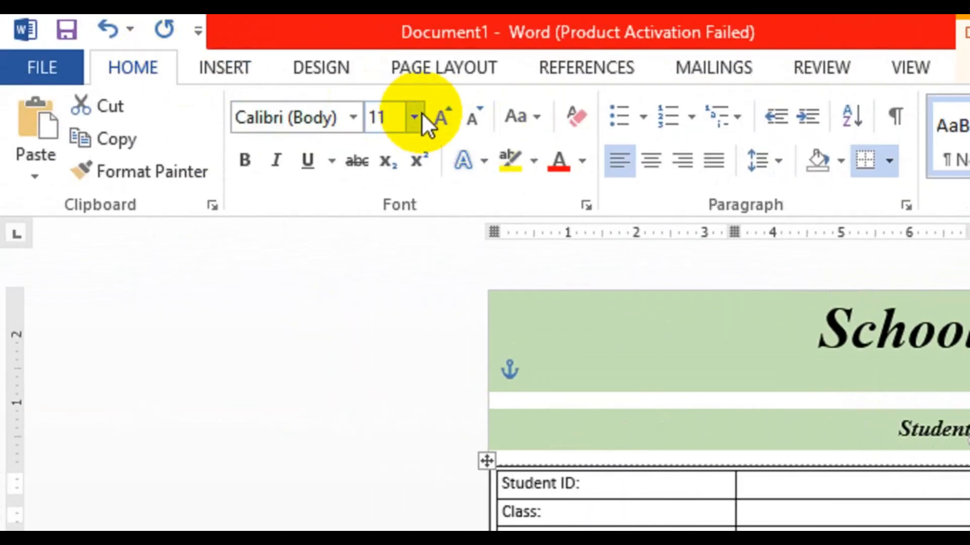
left_click(439, 116)
left_click(440, 116)
left_click(439, 116)
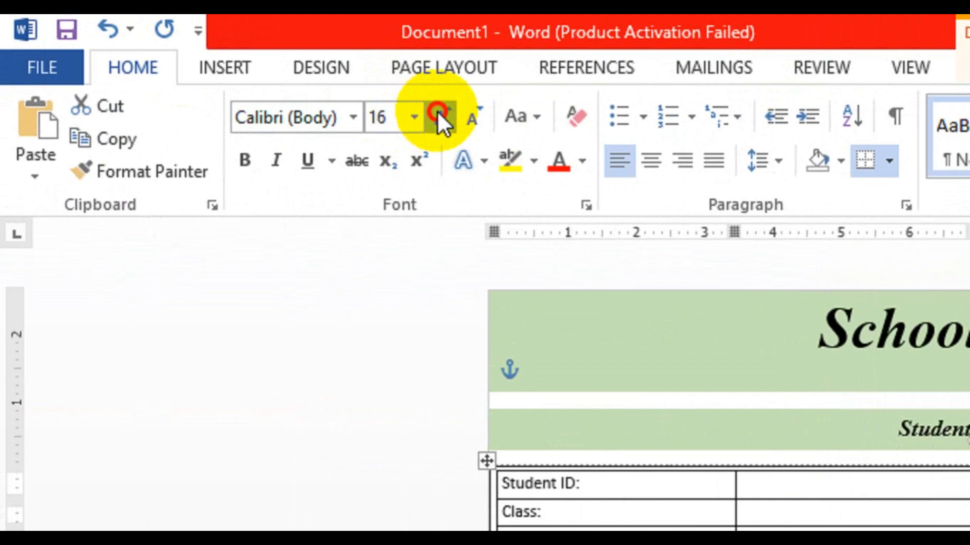
left_click(438, 116)
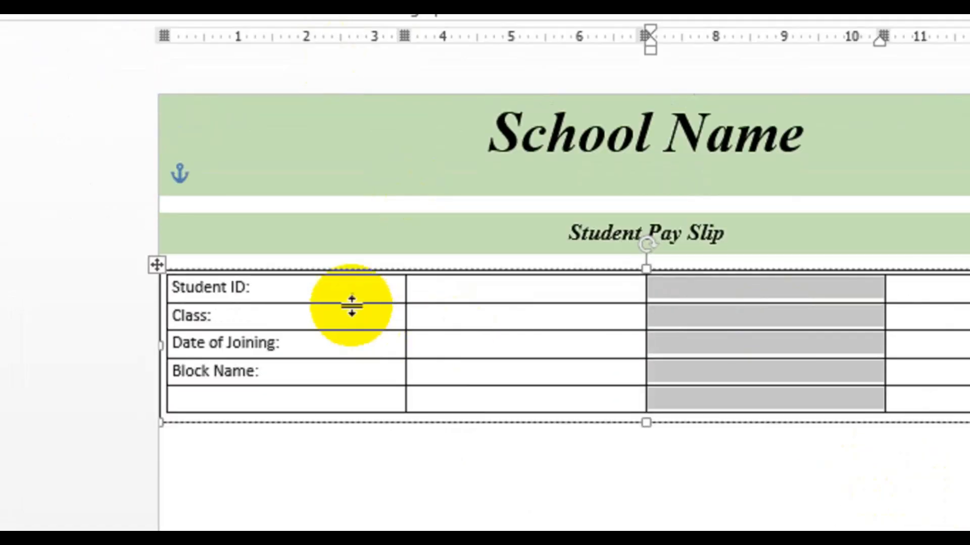
left_click_drag(292, 340, 209, 342)
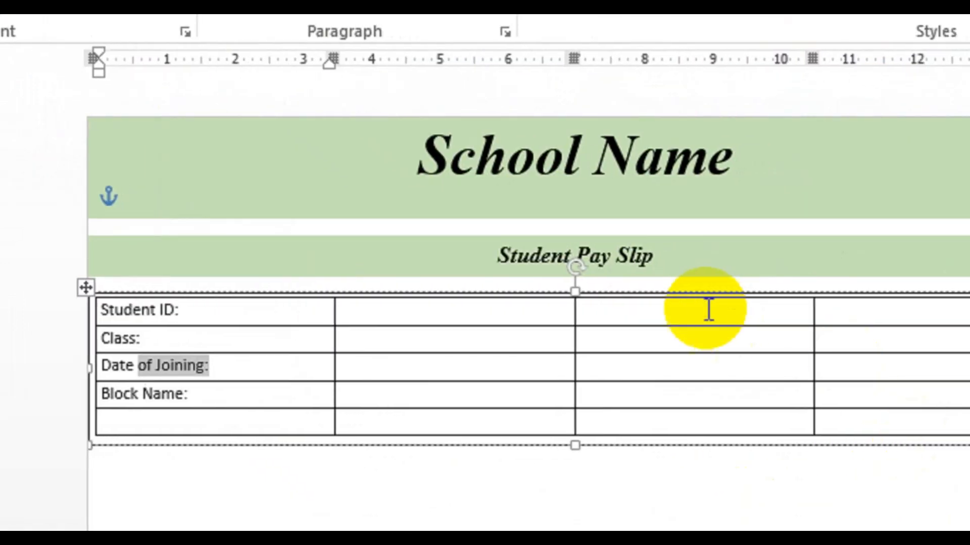
Enter "Student Name:", "Pay of Month:", "Receive:" and "Balance:" down the table's third column.
left_click(800, 285)
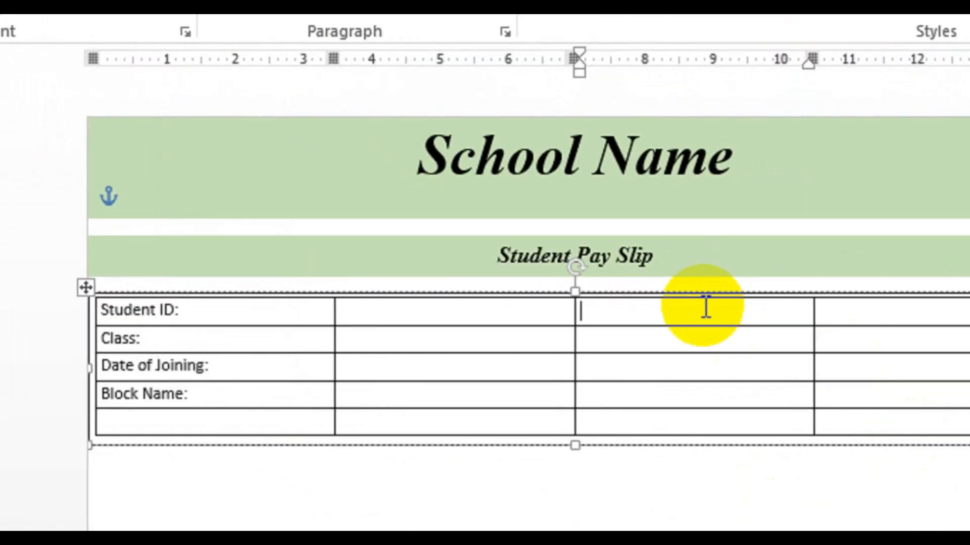
type("Student")
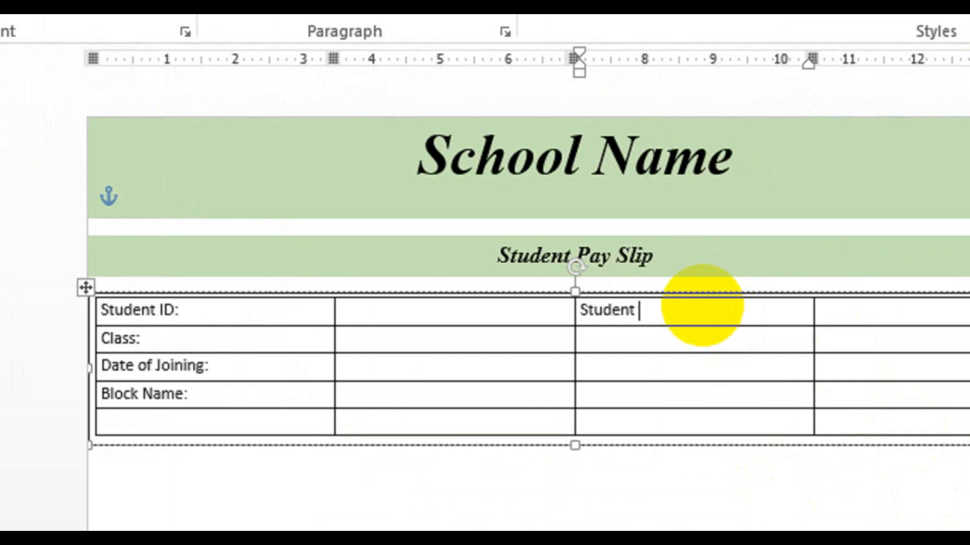
type(" Name:")
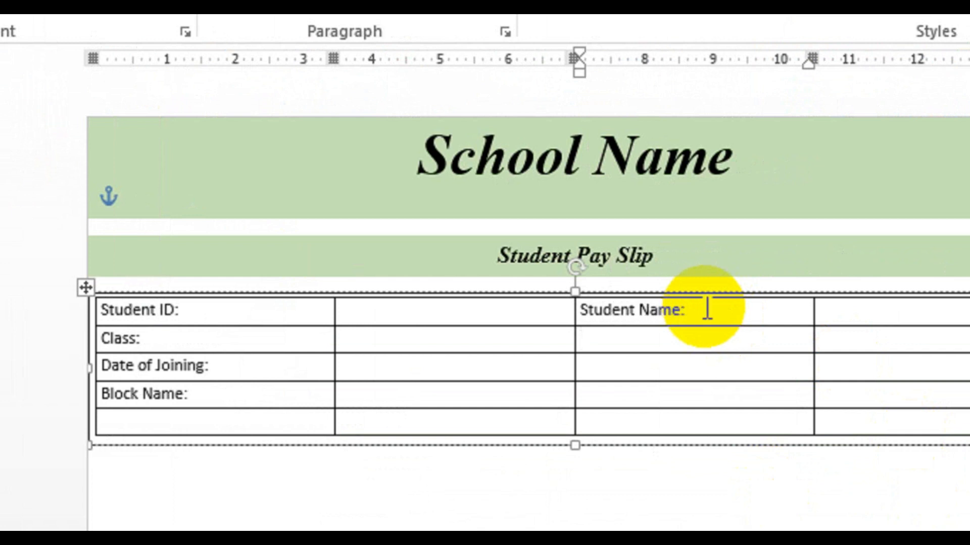
type("Pay")
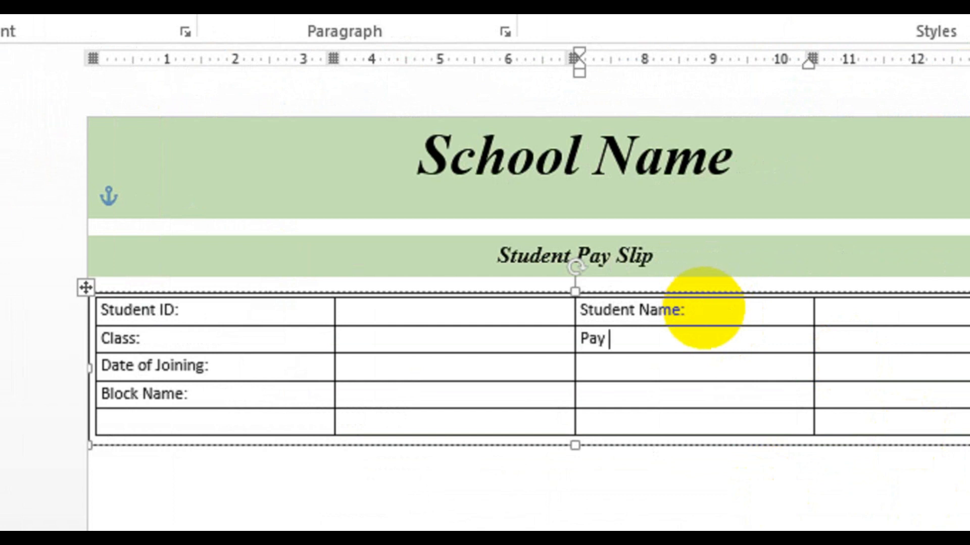
type(" of Month:")
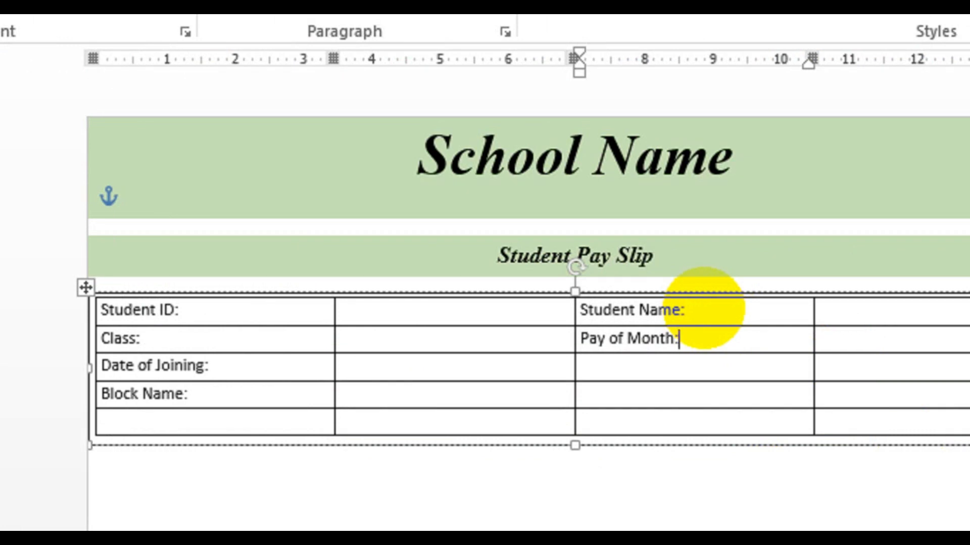
key("Down")
type("Re")
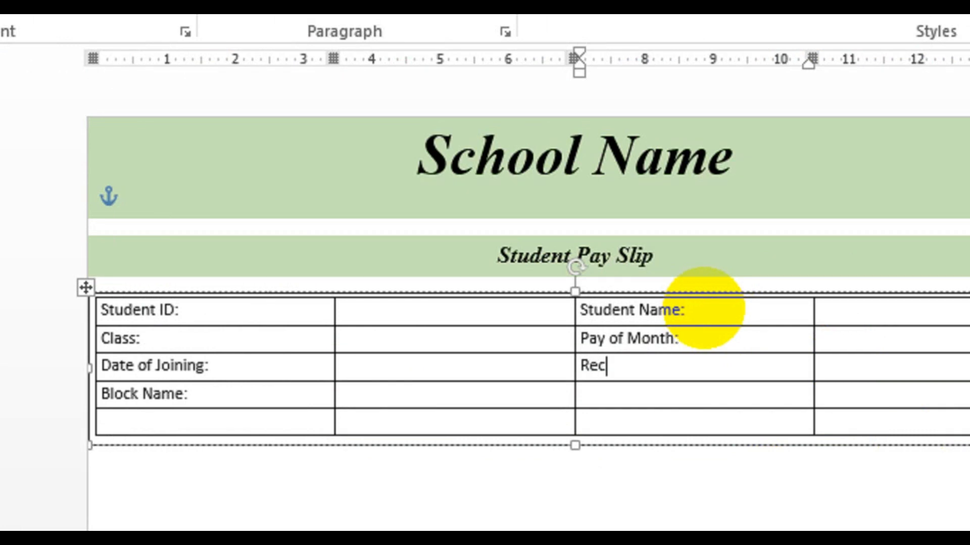
type("ce")
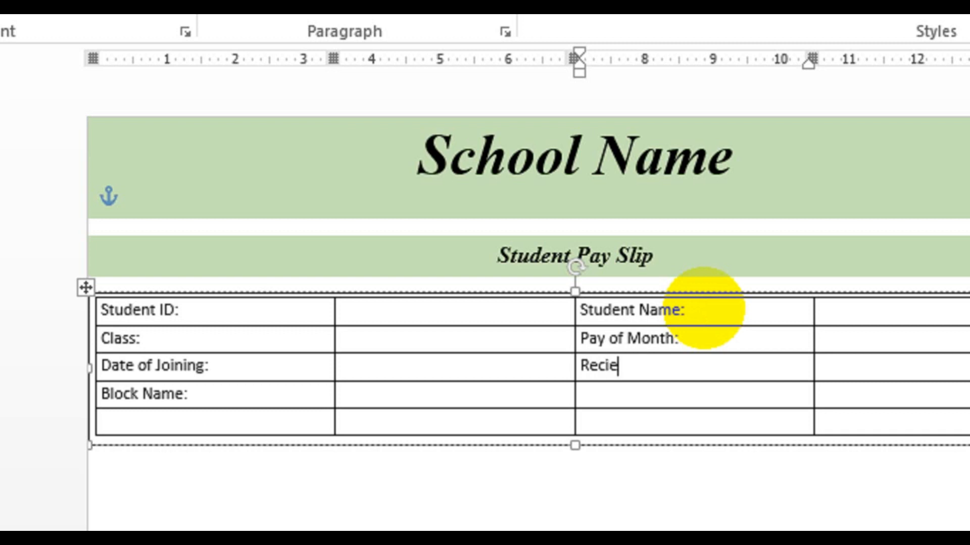
type(":")
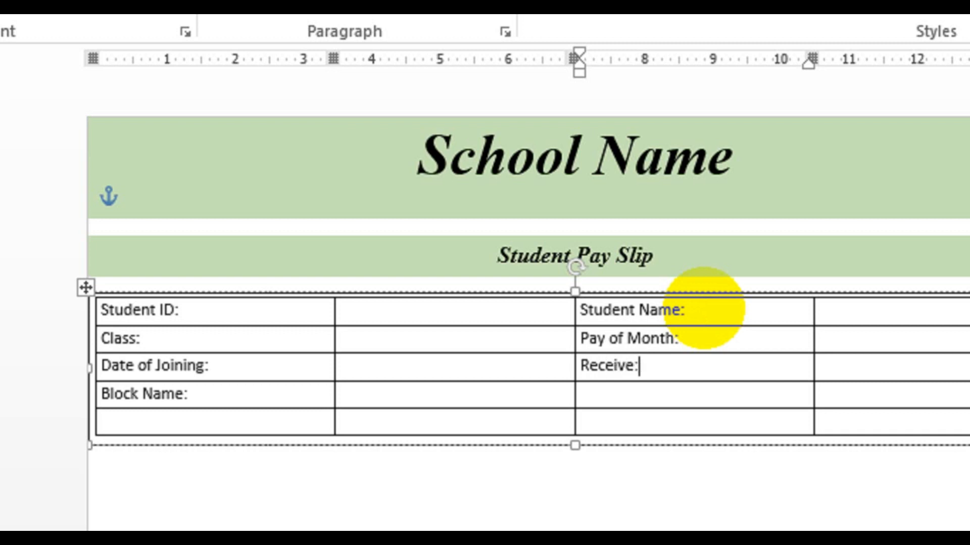
type("Balance:")
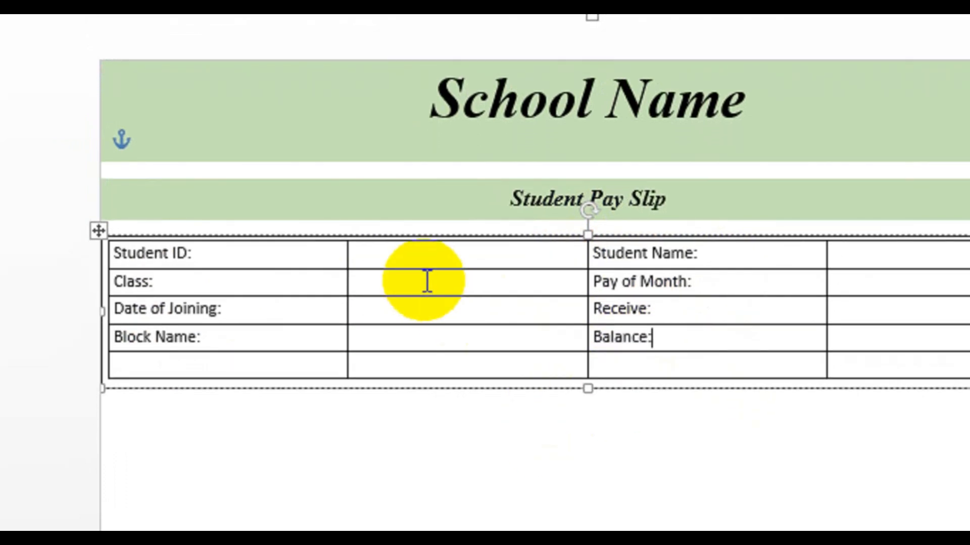
Copy the Student Pay Slip banner below the table and change its text to "Details".
left_click(399, 213)
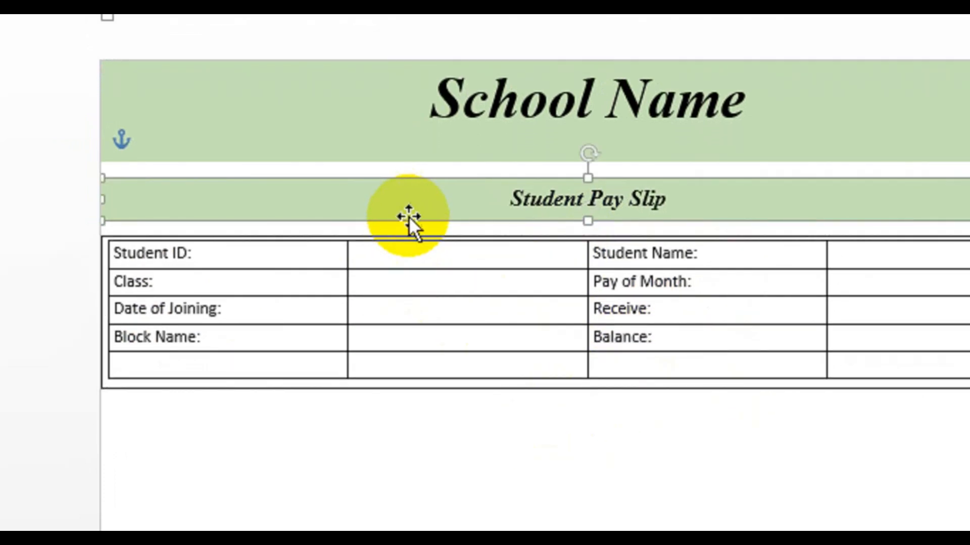
left_click_drag(408, 216, 405, 383)
triple_click(620, 383)
type("D")
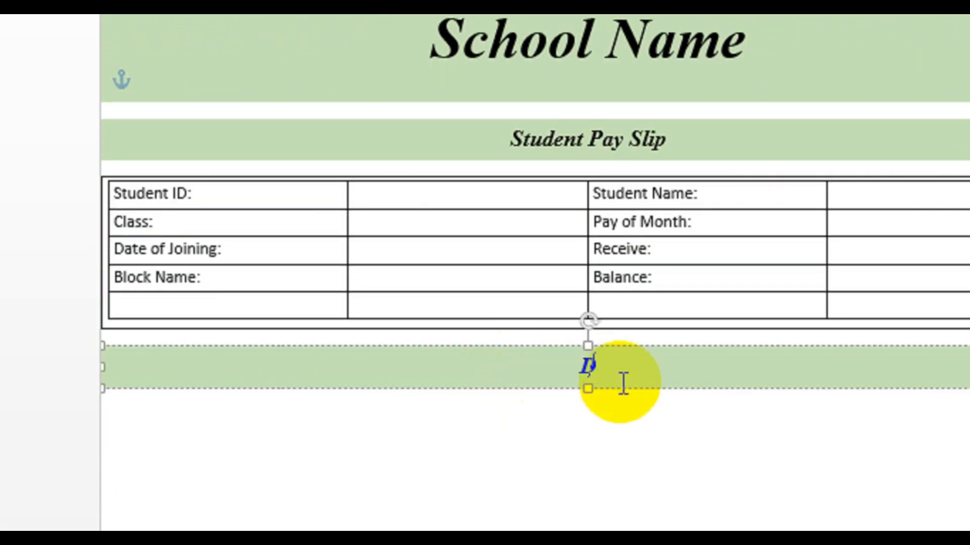
type("etail")
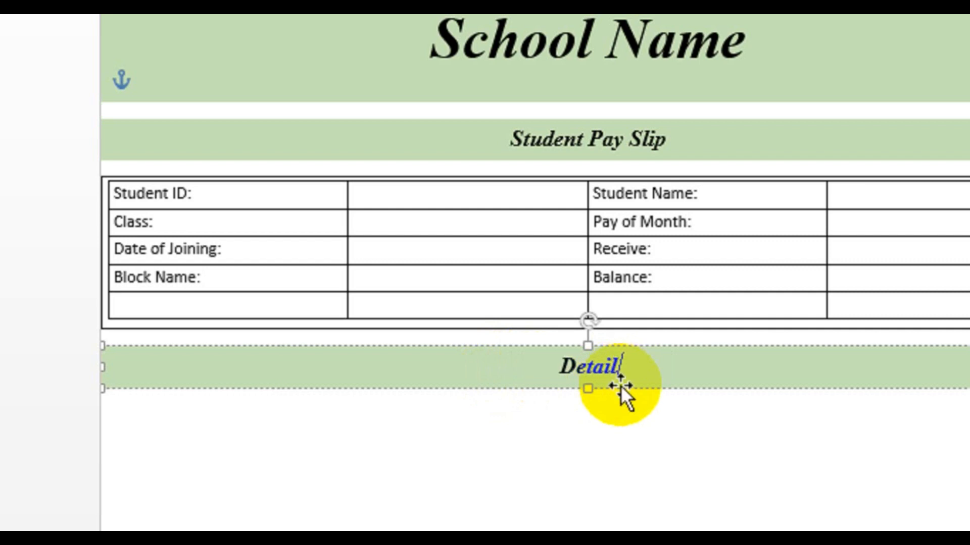
type("s")
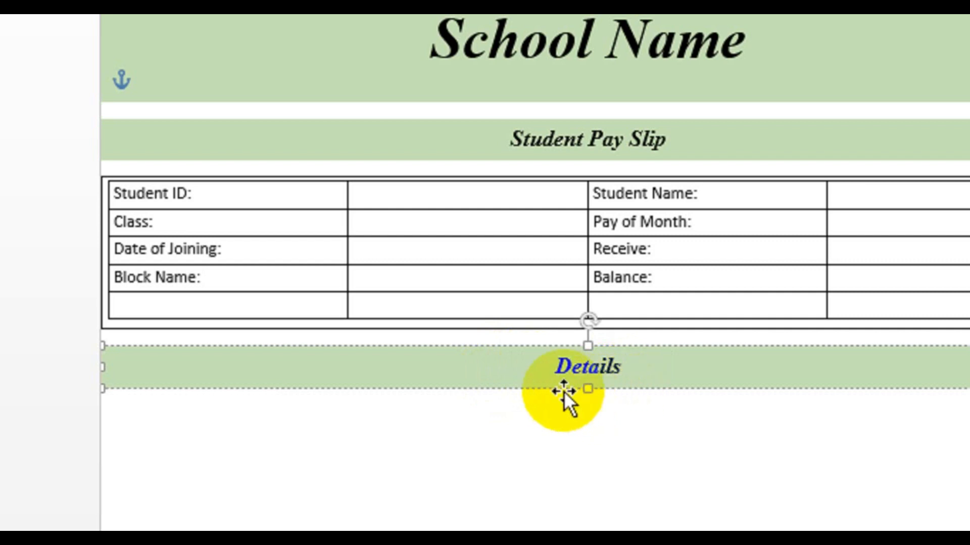
Slightly heighten the Block Name row and copy the whole table below the Details banner.
left_click(501, 422)
scroll(501, 422, "down", 1)
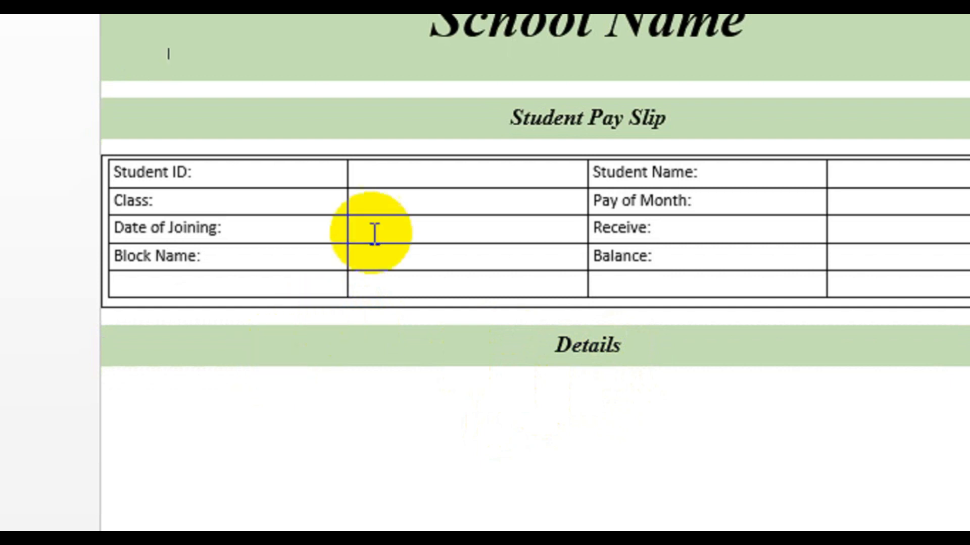
left_click_drag(392, 271, 392, 275)
left_click(389, 307)
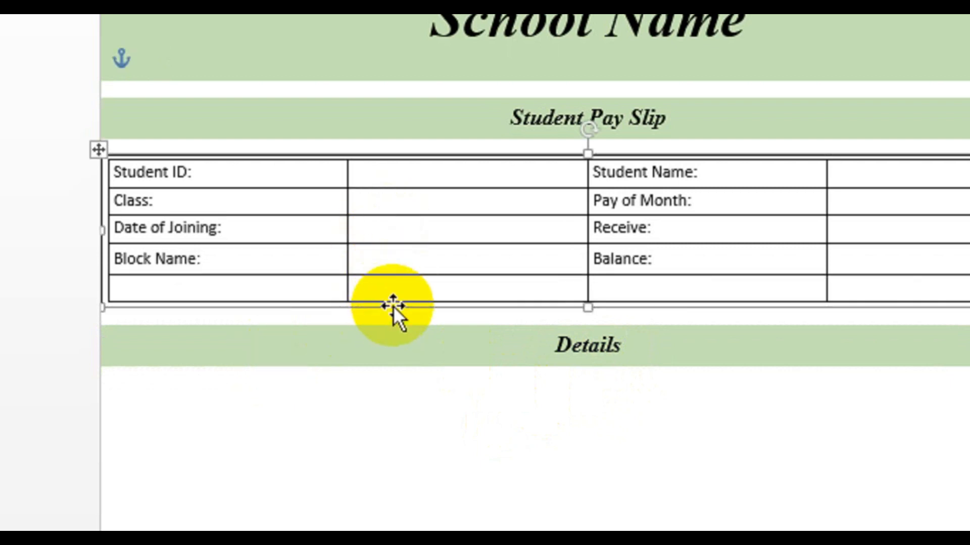
left_click_drag(387, 426, 397, 380)
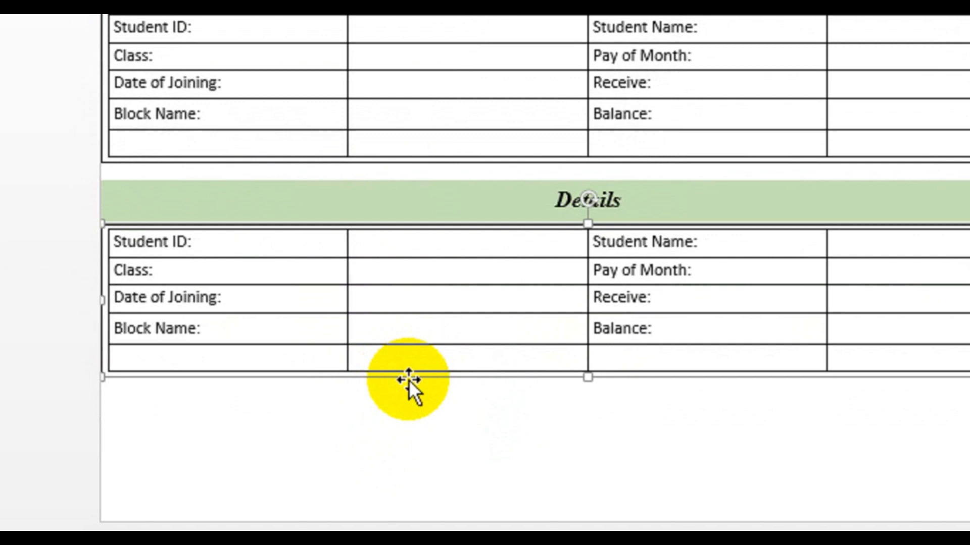
left_click(604, 308)
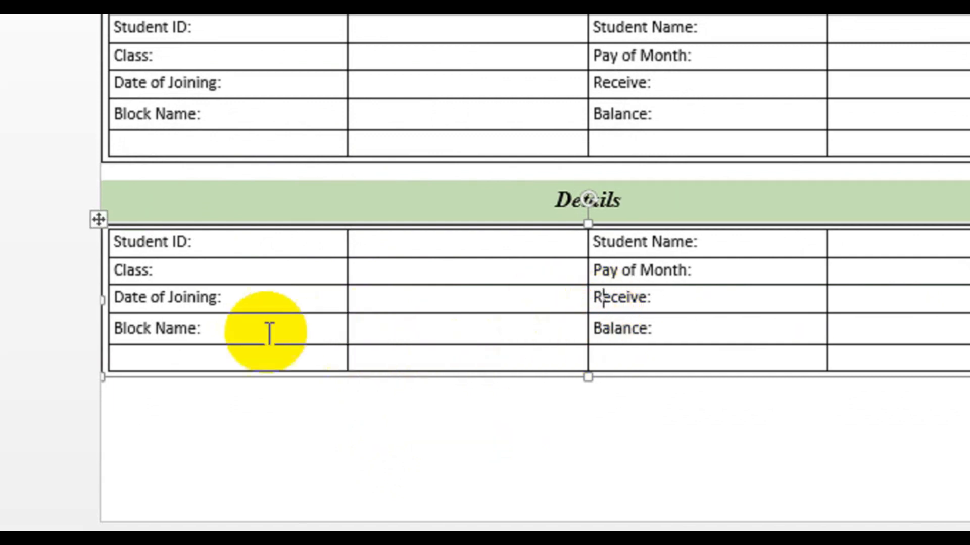
Clear the labels from the first and third columns of the copied table under the Details banner.
left_click_drag(242, 351, 184, 255)
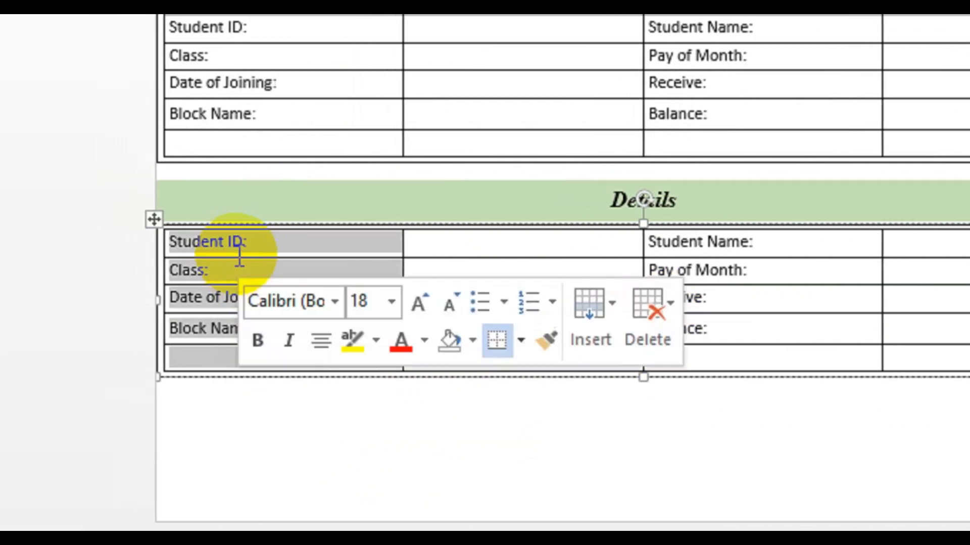
key("Delete")
left_click_drag(756, 362, 702, 237)
key("Delete")
left_click(674, 238)
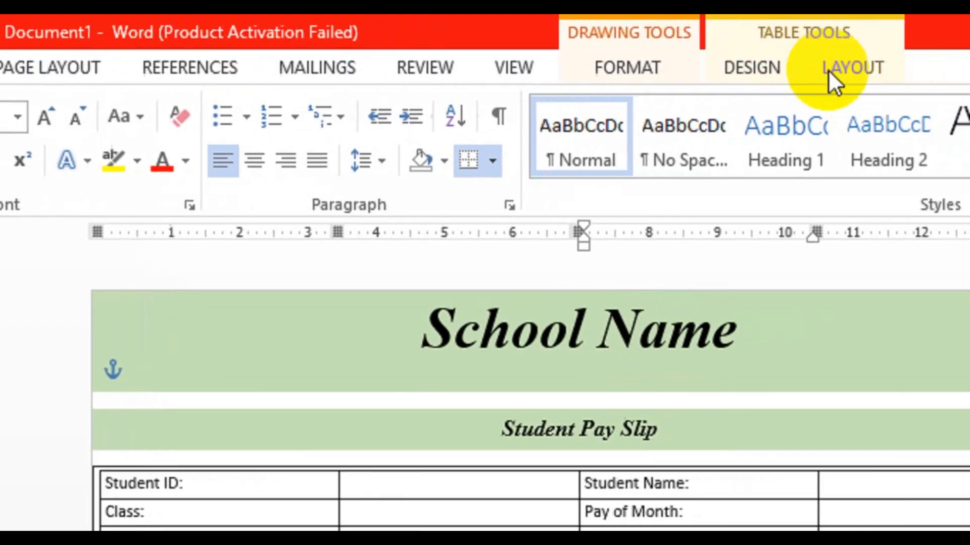
Use the Eraser to remove the inner column borders of the Details table, leaving two wide columns.
left_click(840, 67)
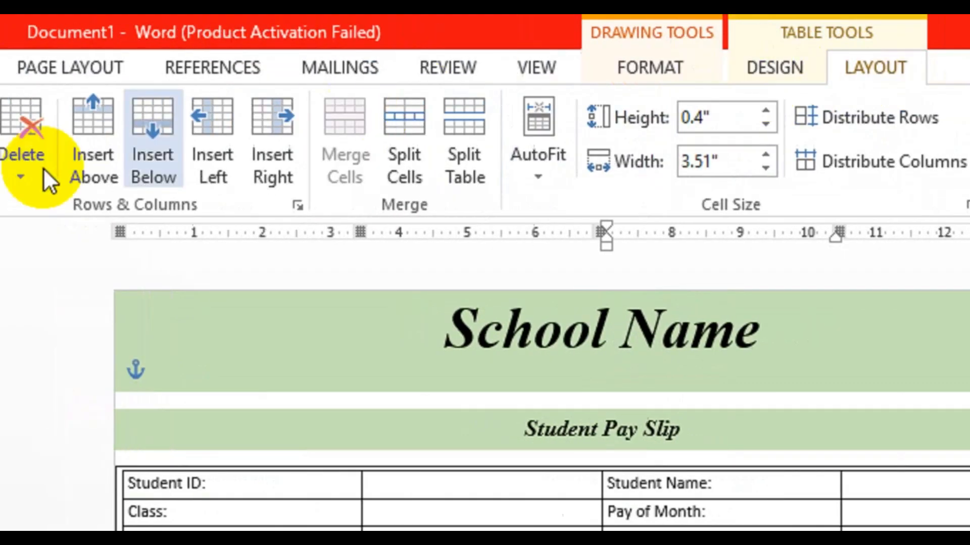
left_click(242, 153)
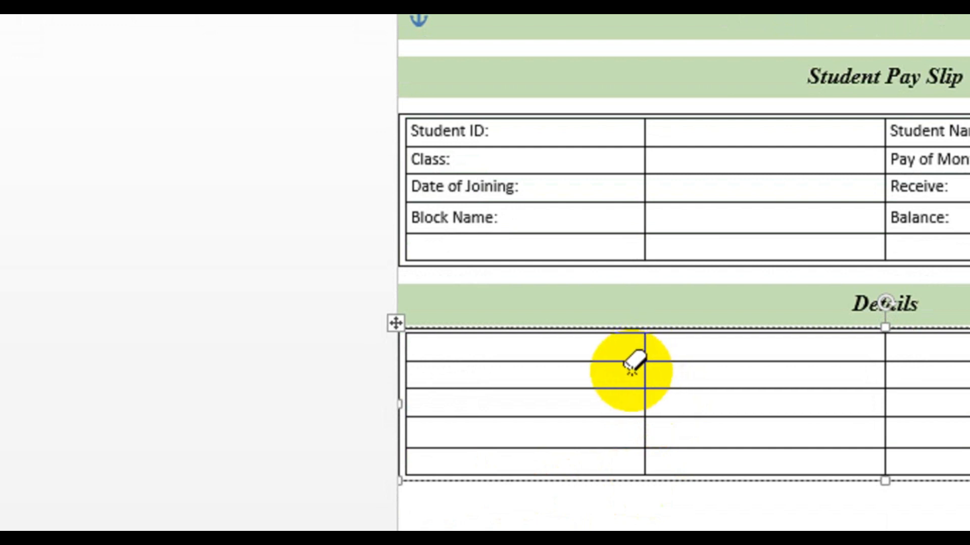
left_click(645, 404)
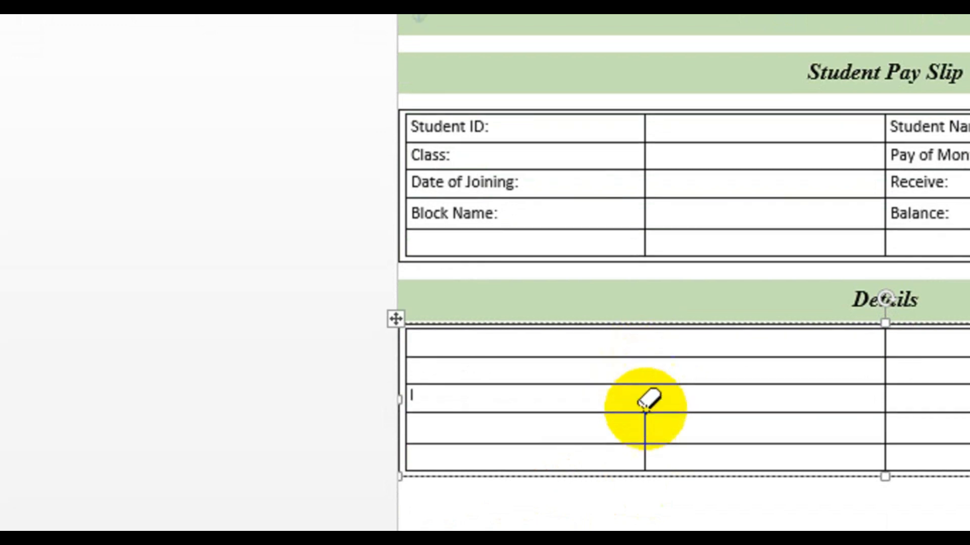
left_click(645, 433)
left_click(644, 461)
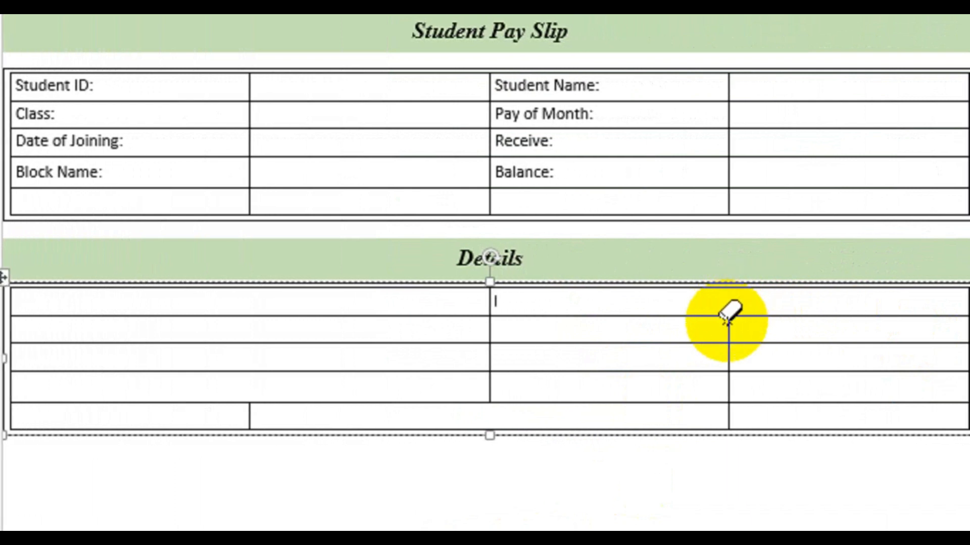
key("ctrl+z")
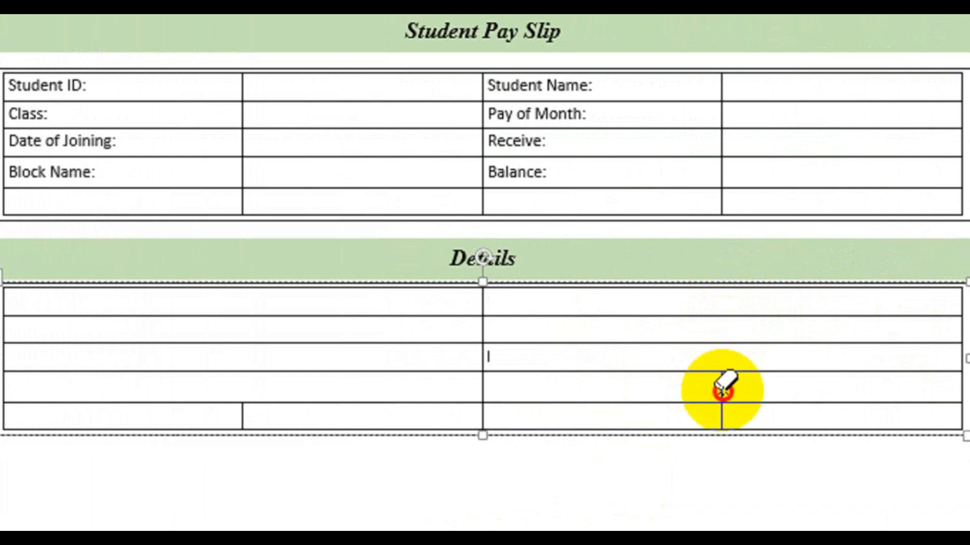
left_click(722, 393)
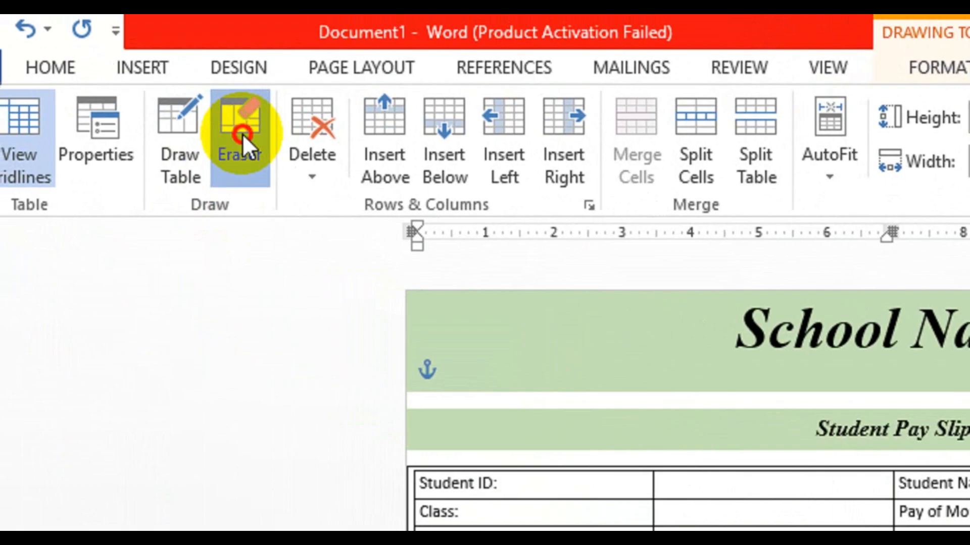
left_click(230, 124)
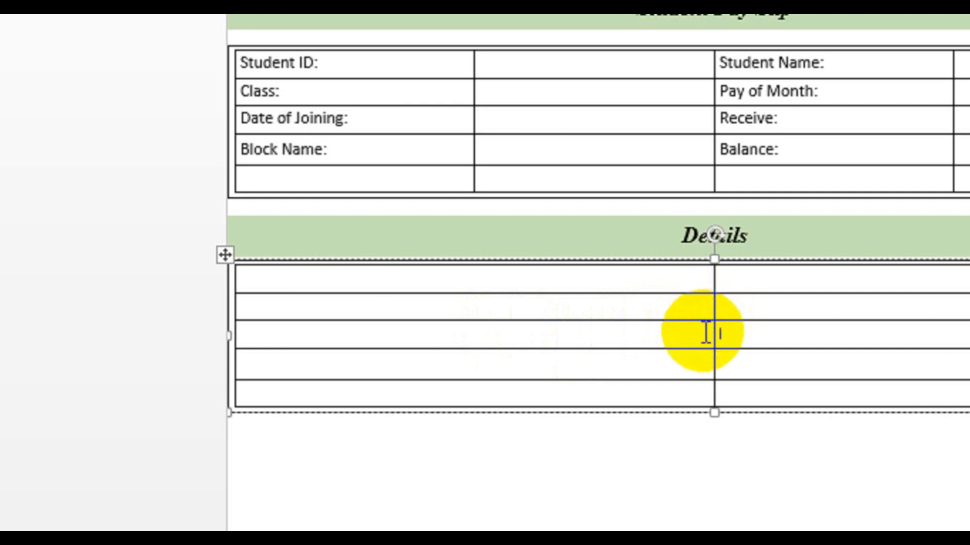
Move the Details table's column divider to the right to widen the first column.
left_click_drag(714, 340, 864, 349)
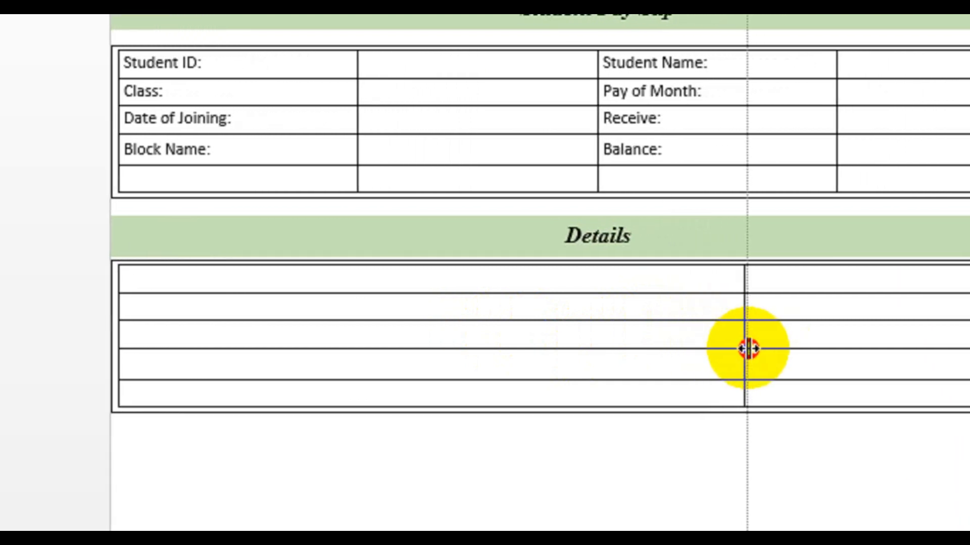
left_click_drag(748, 348, 738, 346)
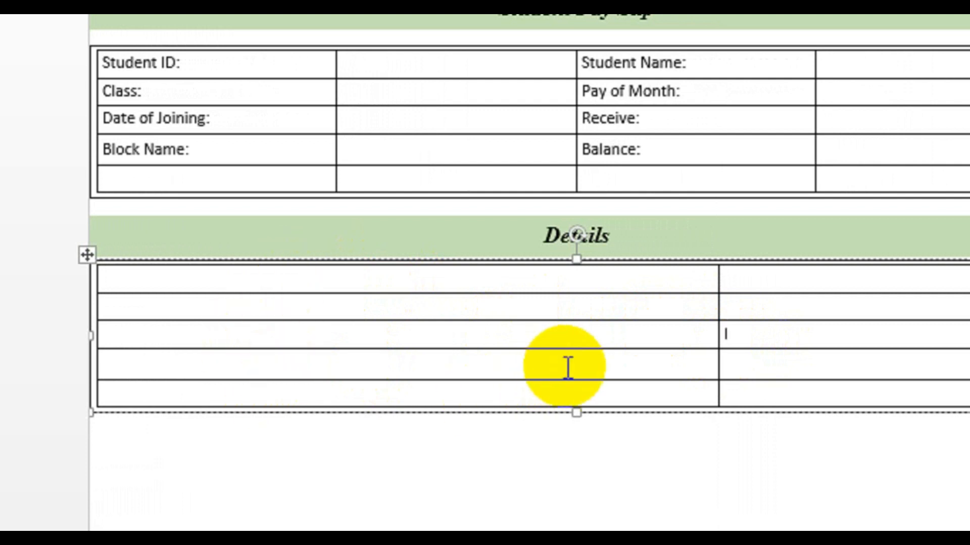
Insert a new row at the bottom of the Details table and adjust its height.
mouse_move(577, 414)
left_mouse_down()
mouse_move(580, 430)
mouse_move(581, 405)
mouse_move(581, 425)
left_mouse_up()
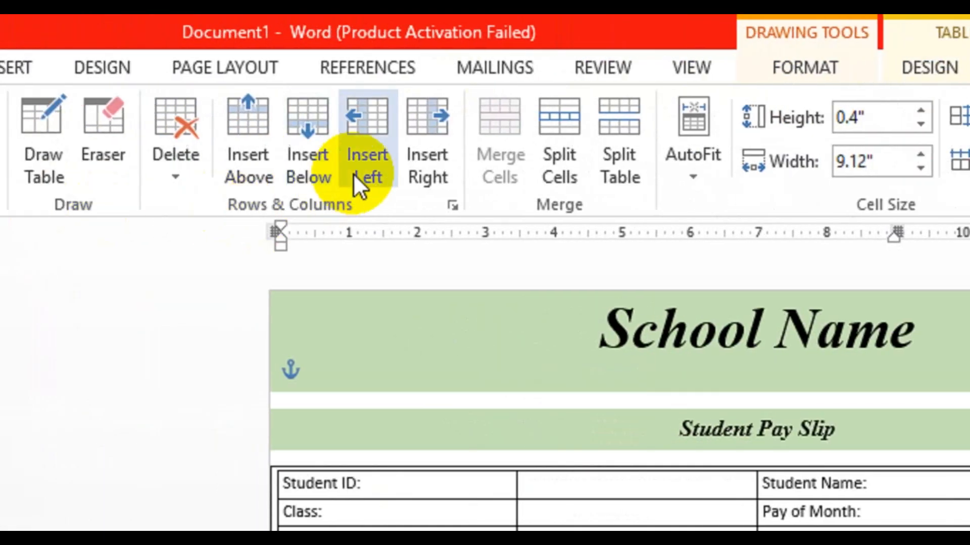
left_click(323, 181)
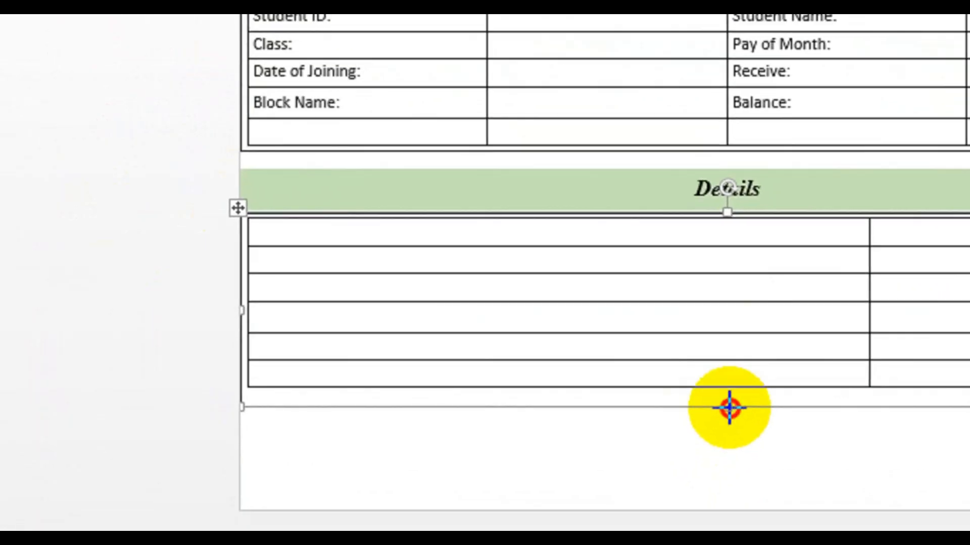
left_click_drag(729, 407, 734, 396)
left_click(747, 295)
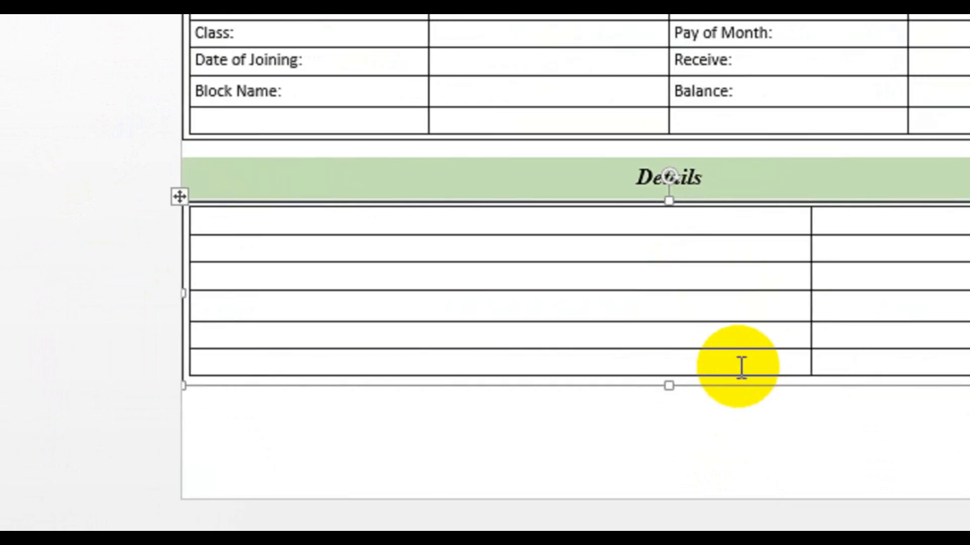
Enter "Total Amount:" in the last row's first cell, enlarge it to 18 pt bold and right-align it.
left_click(771, 361)
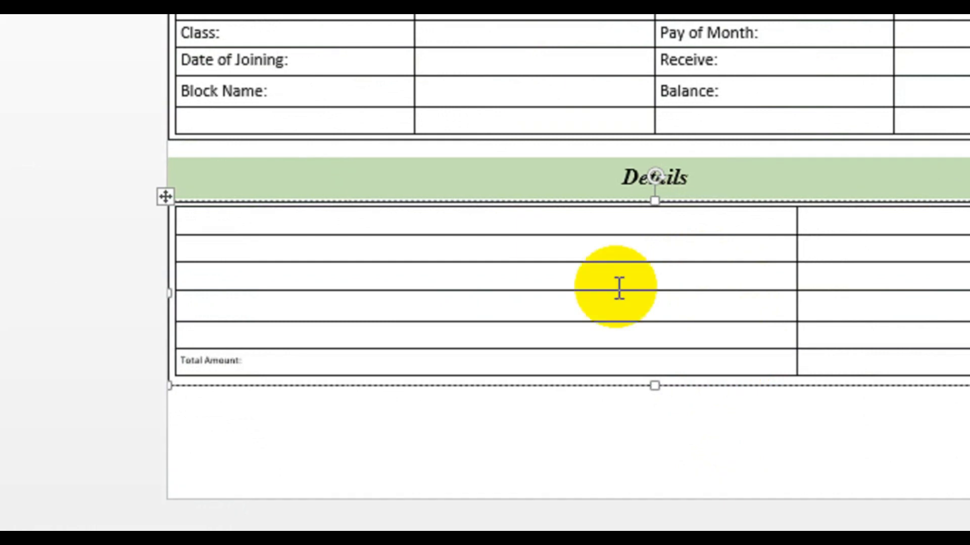
left_click_drag(263, 359, 180, 352)
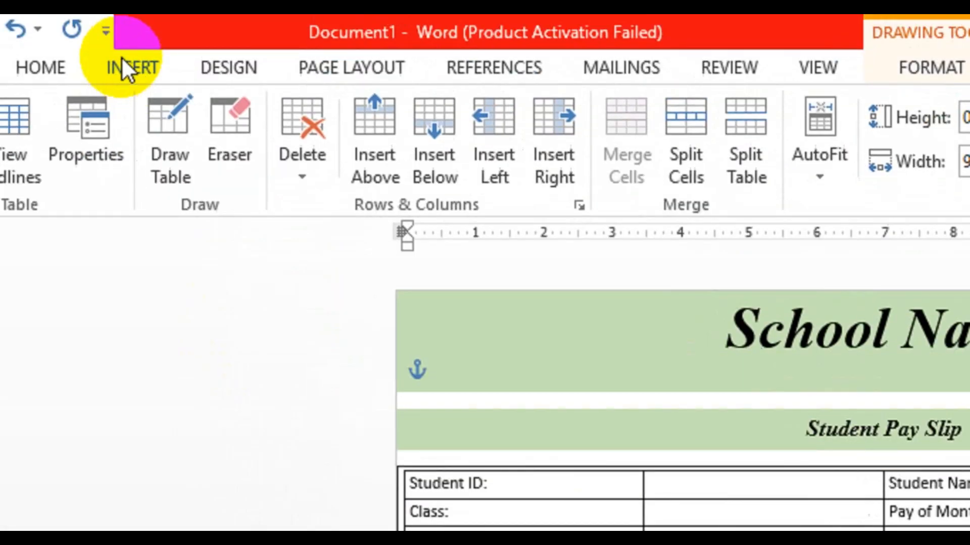
left_click(139, 67)
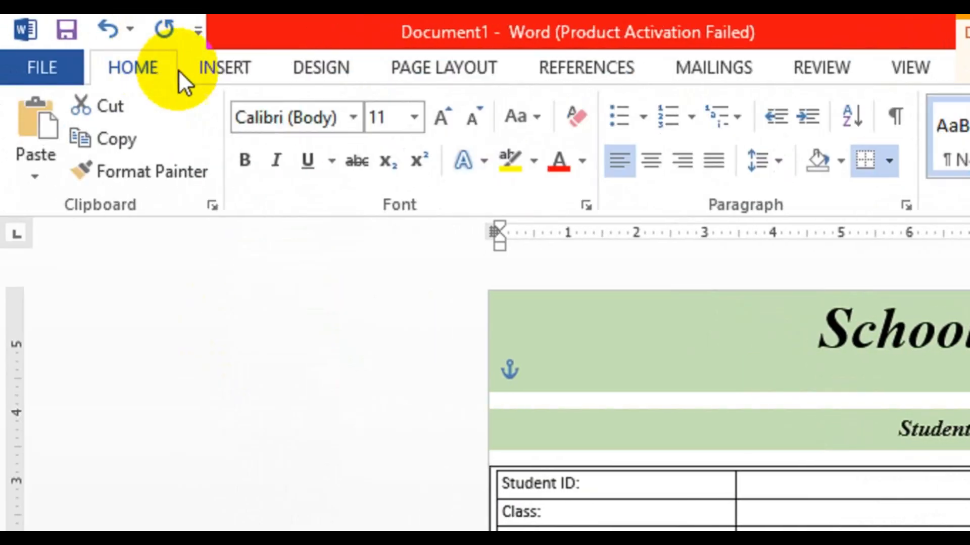
left_click(452, 124)
left_click(452, 123)
left_click(452, 124)
left_click(452, 123)
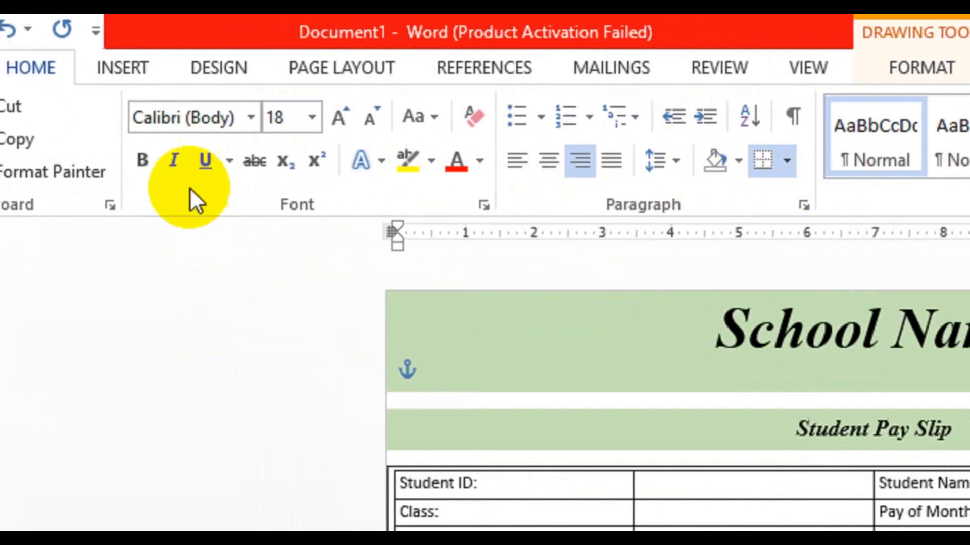
left_click(114, 163)
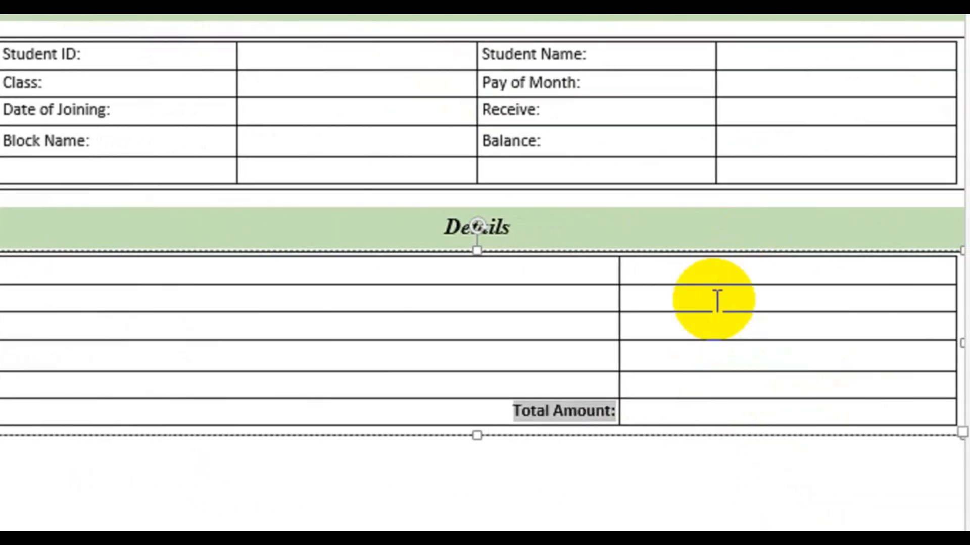
left_click(628, 404)
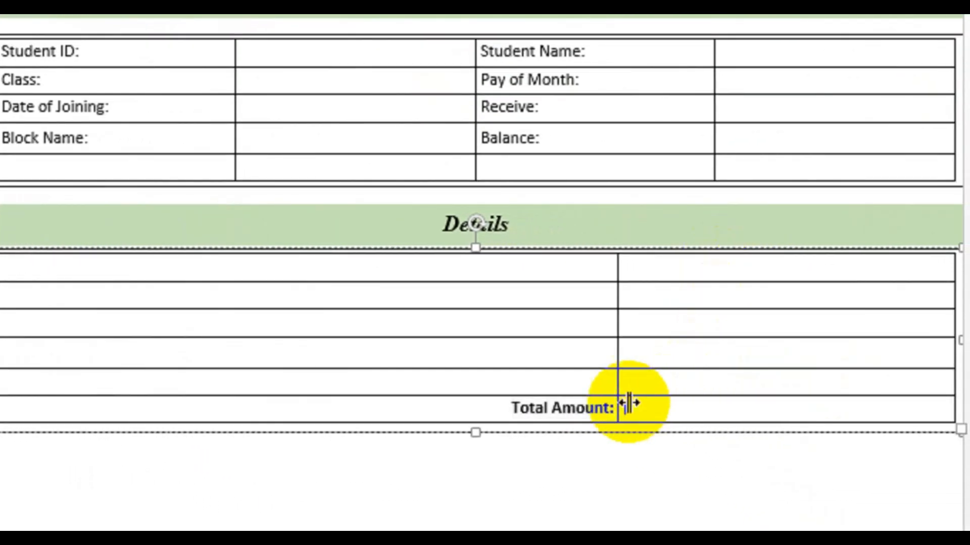
Select the Total Amount row and shade it dark green.
left_click_drag(352, 410, 717, 398)
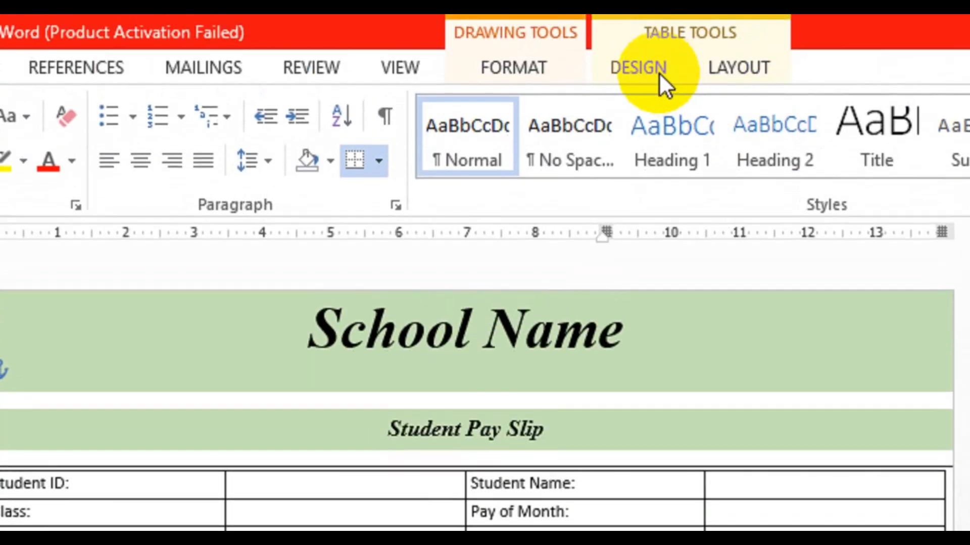
left_click(659, 71)
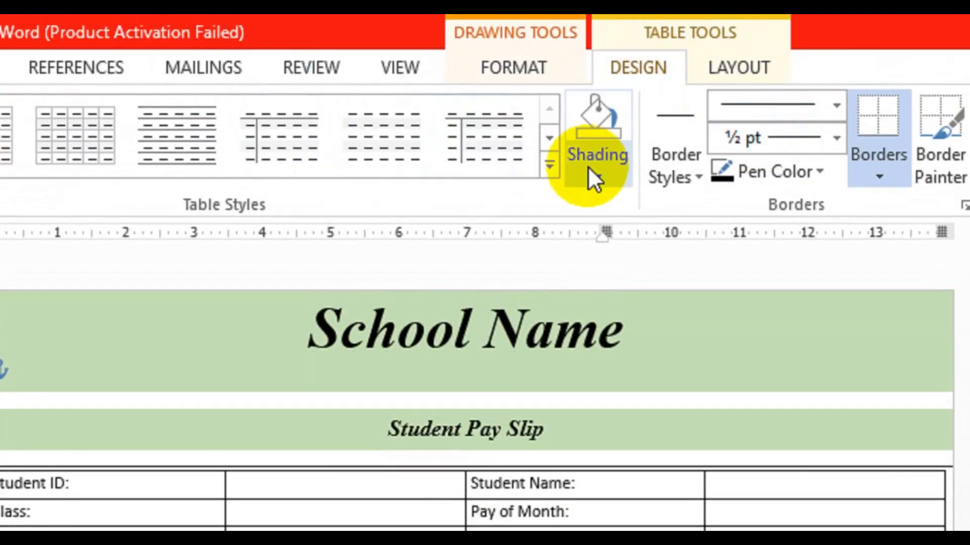
left_click(596, 177)
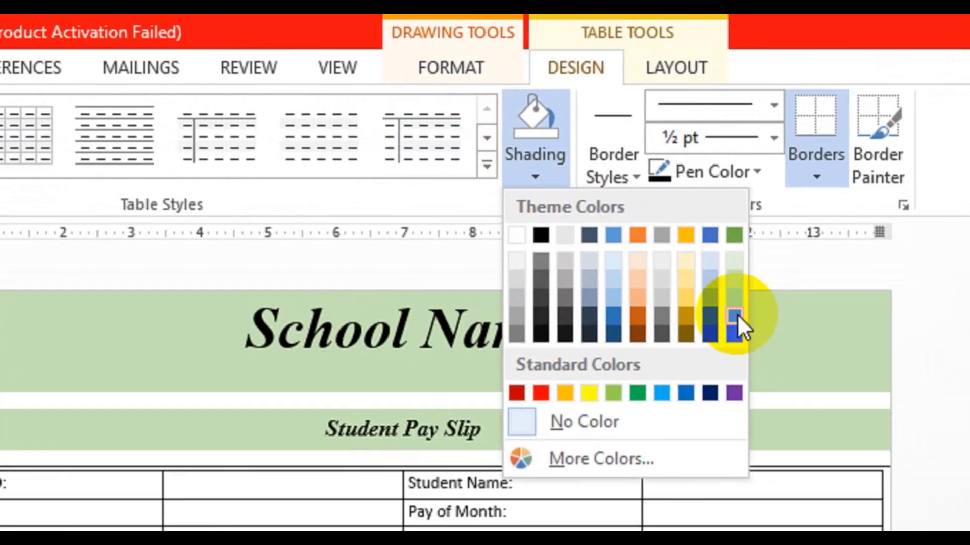
left_click(726, 317)
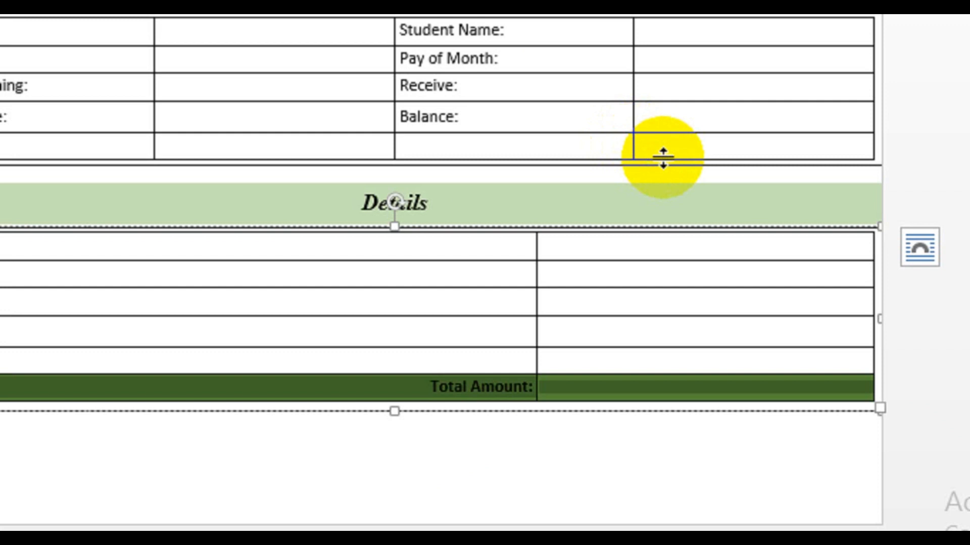
Remove the outlines from the green banner shapes and adjust their fill.
left_click(664, 163)
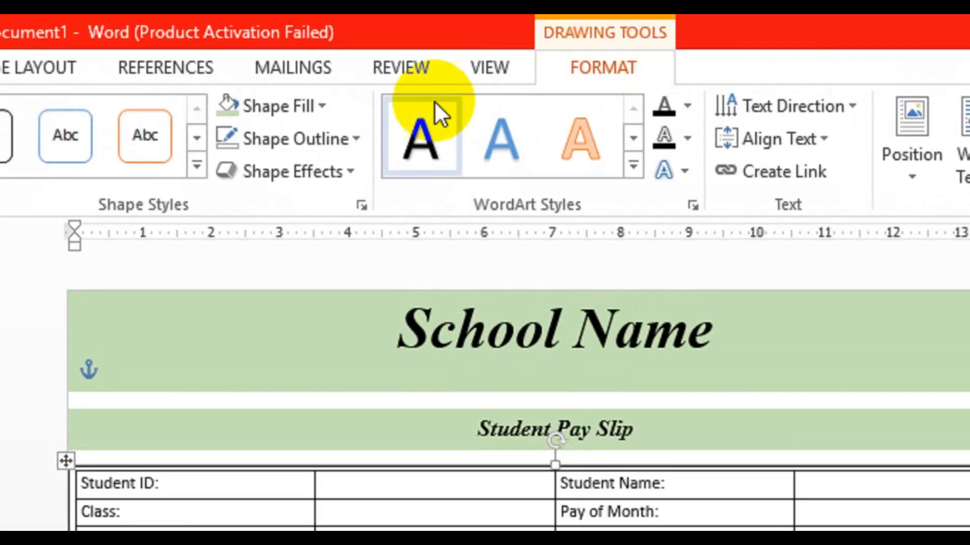
left_click(321, 130)
left_click(282, 392)
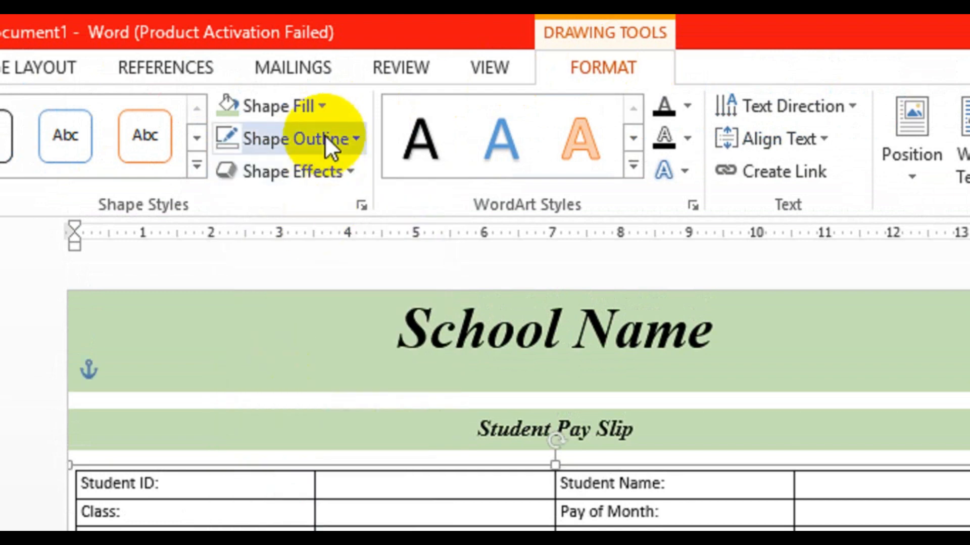
left_click(322, 108)
left_click(277, 356)
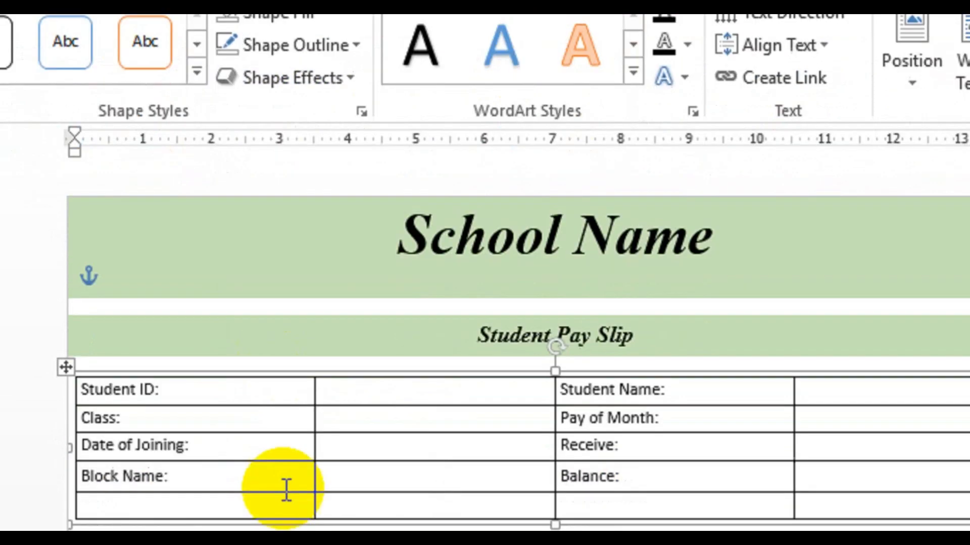
left_click(294, 378)
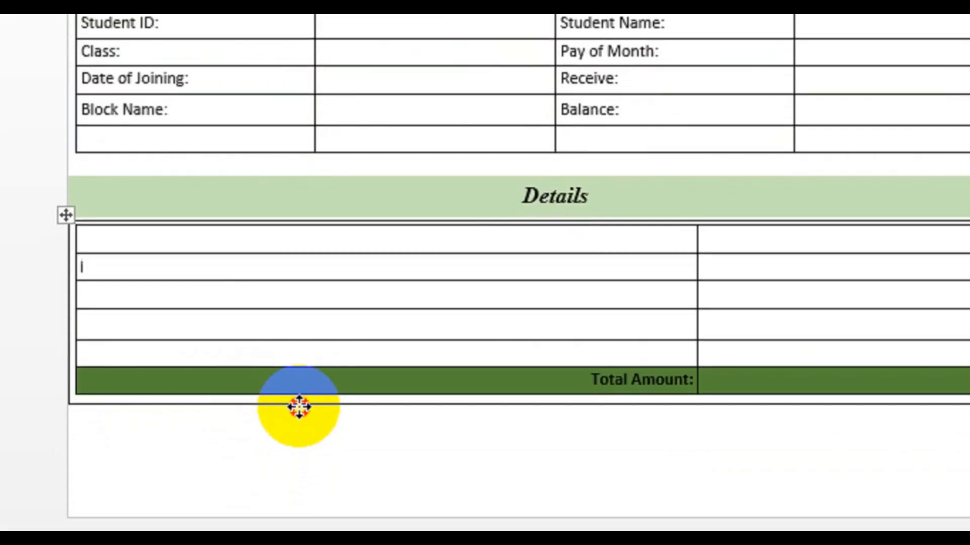
left_click(331, 238)
left_click(327, 130)
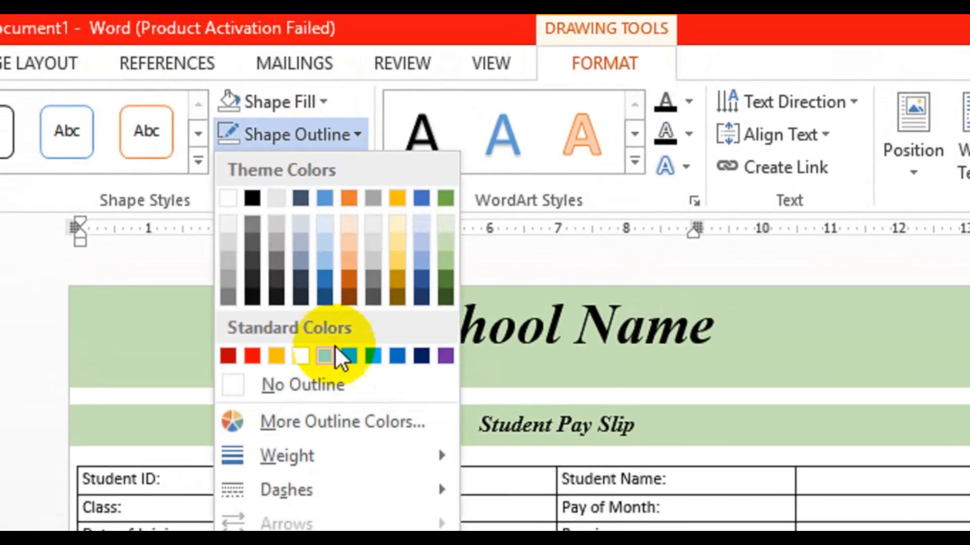
left_click(315, 382)
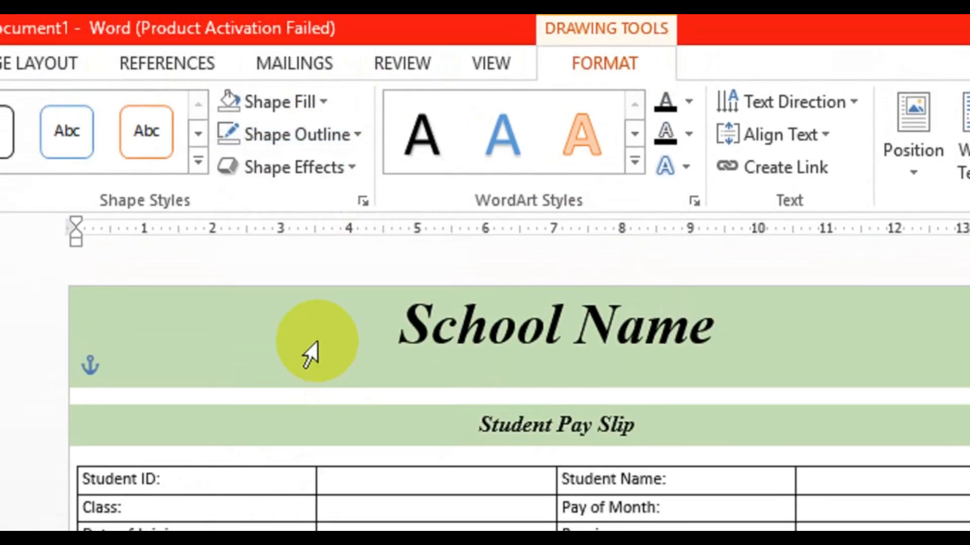
left_click(329, 134)
left_click(312, 402)
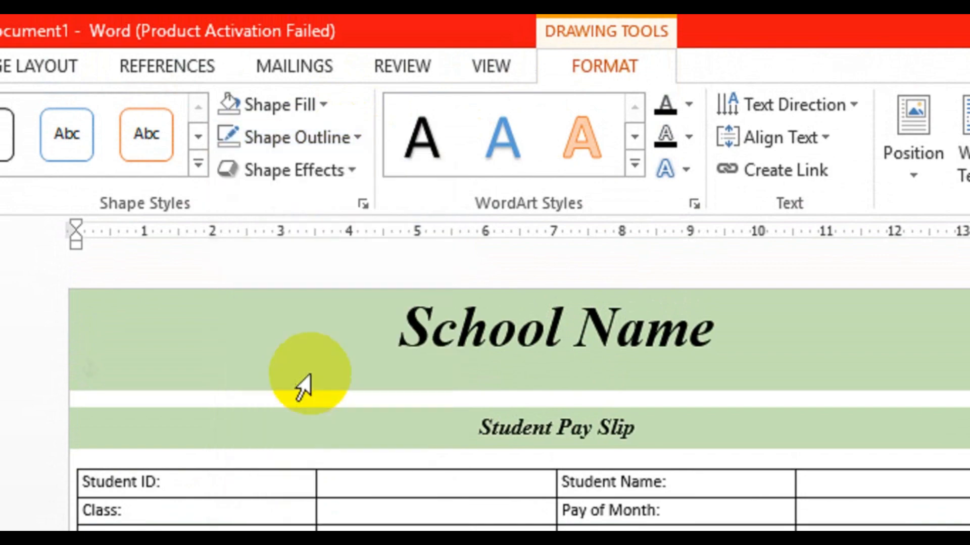
left_click(293, 105)
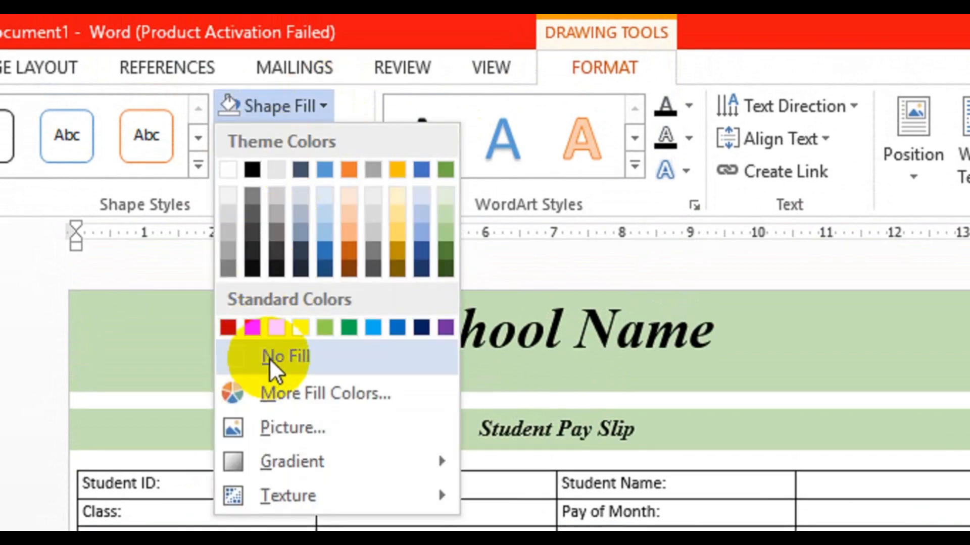
left_click(268, 359)
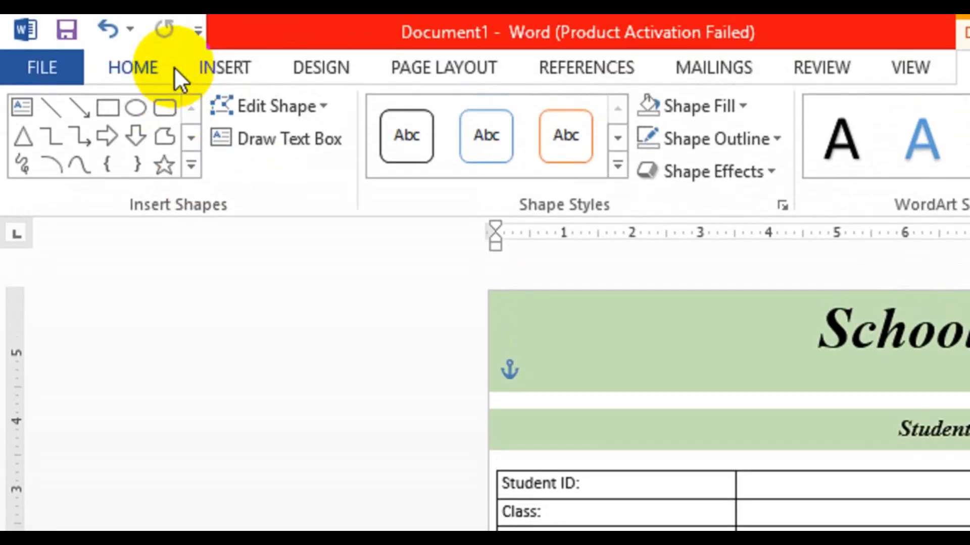
Draw a text box below the Details table holding a "Date:" label with a blank line.
left_click(206, 66)
left_click(473, 176)
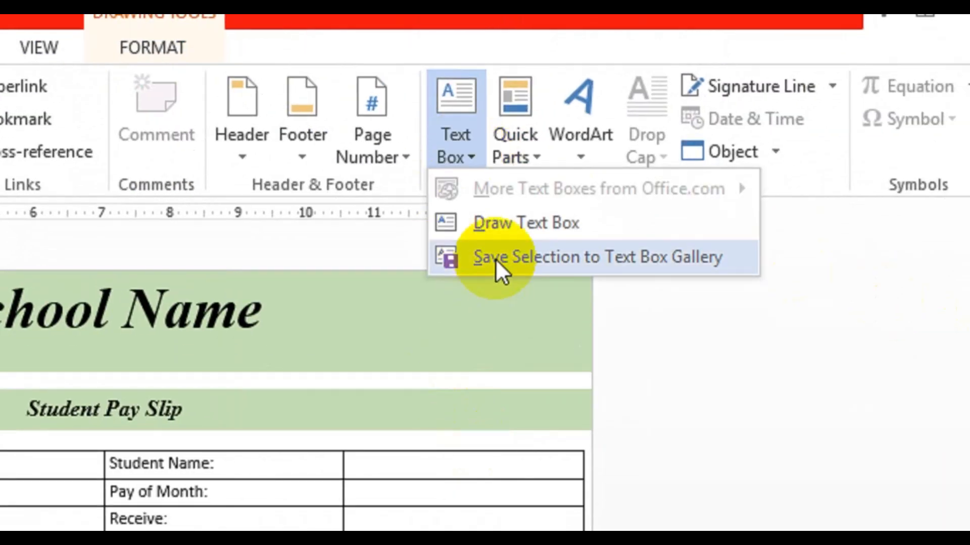
left_click(514, 242)
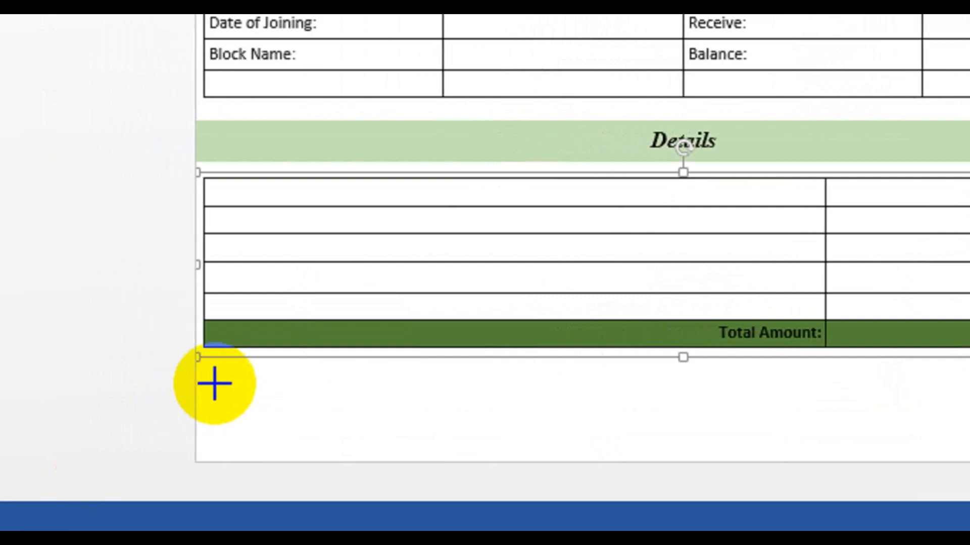
left_click_drag(156, 385, 395, 436)
left_click_drag(464, 434, 466, 435)
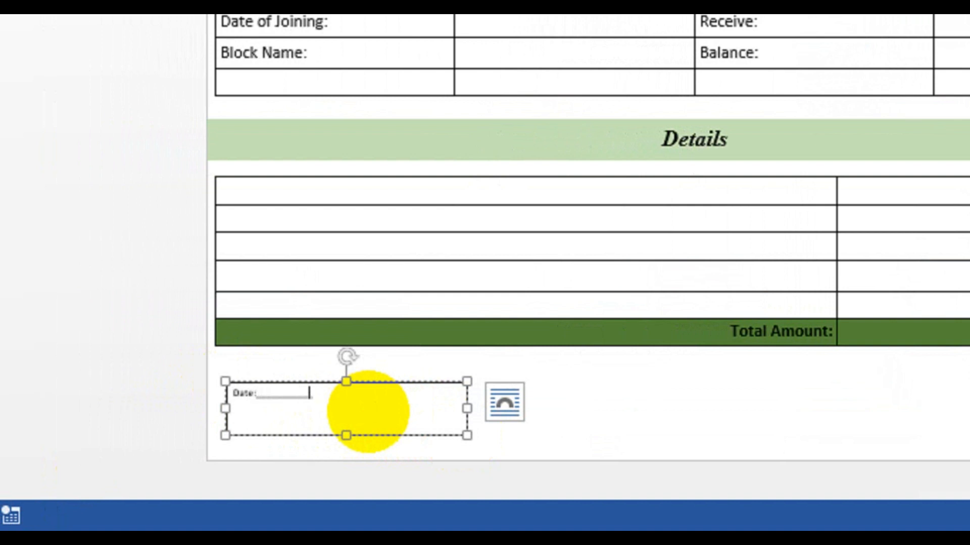
Select all the text in the Date box and enlarge it to 22 pt.
key("ctrl+a")
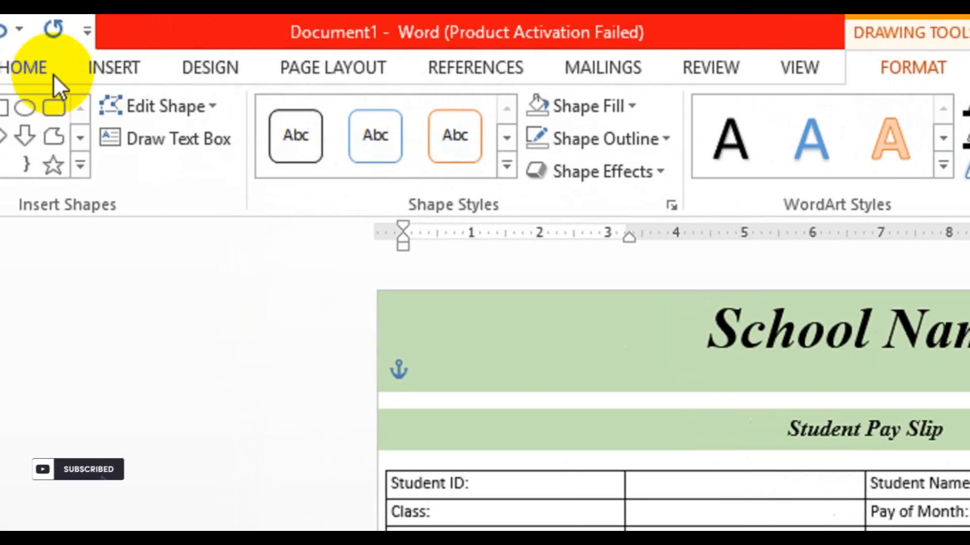
left_click(53, 74)
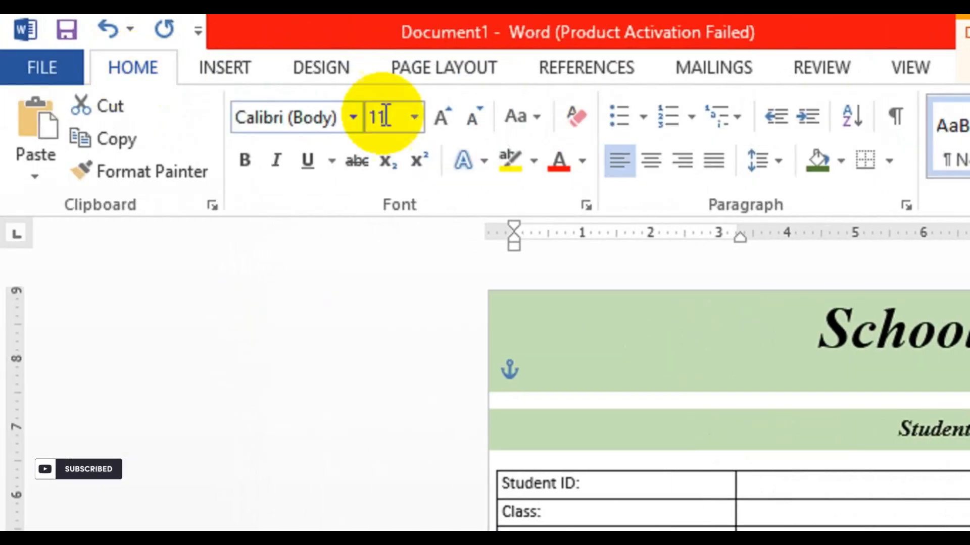
left_click(445, 112)
left_click(444, 112)
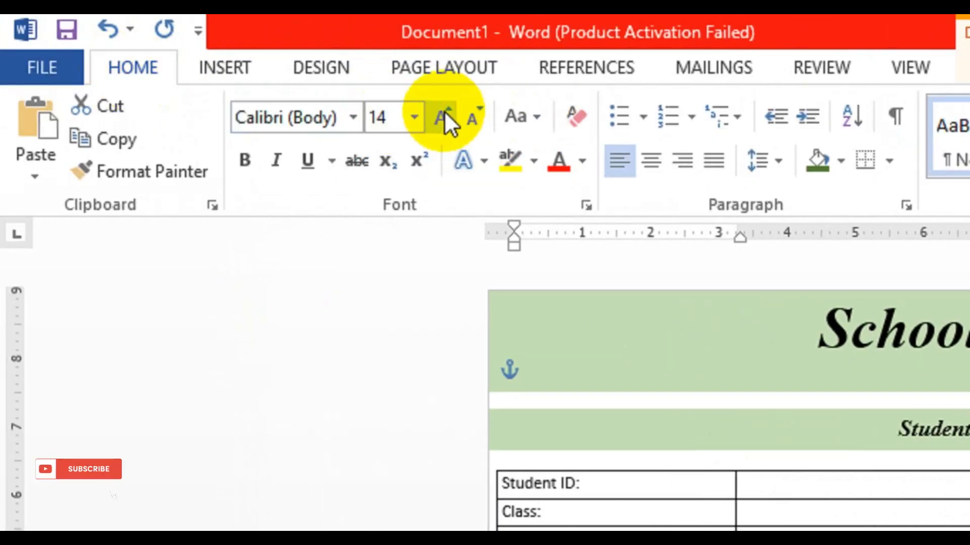
left_click(445, 112)
left_click(445, 112)
left_click(444, 112)
left_click(445, 112)
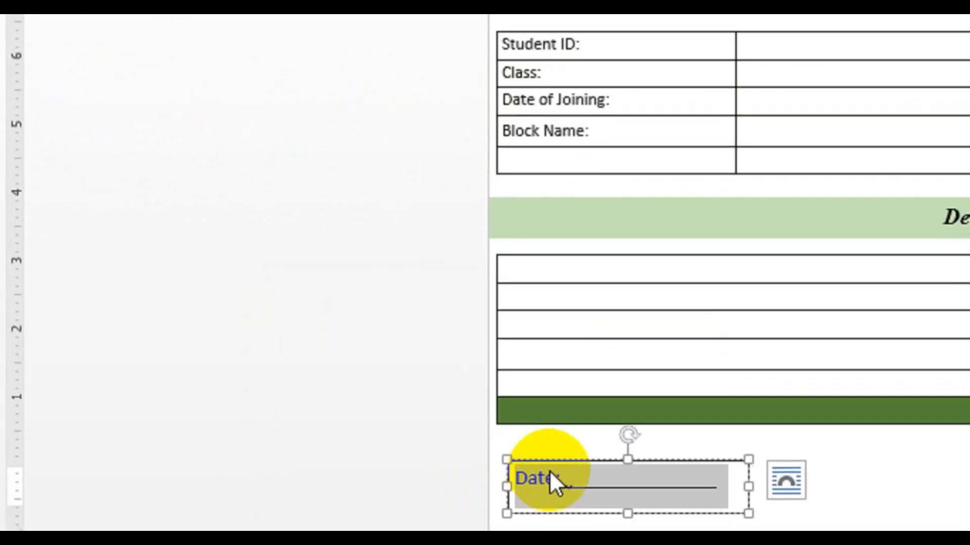
left_click(547, 425)
left_click(562, 428)
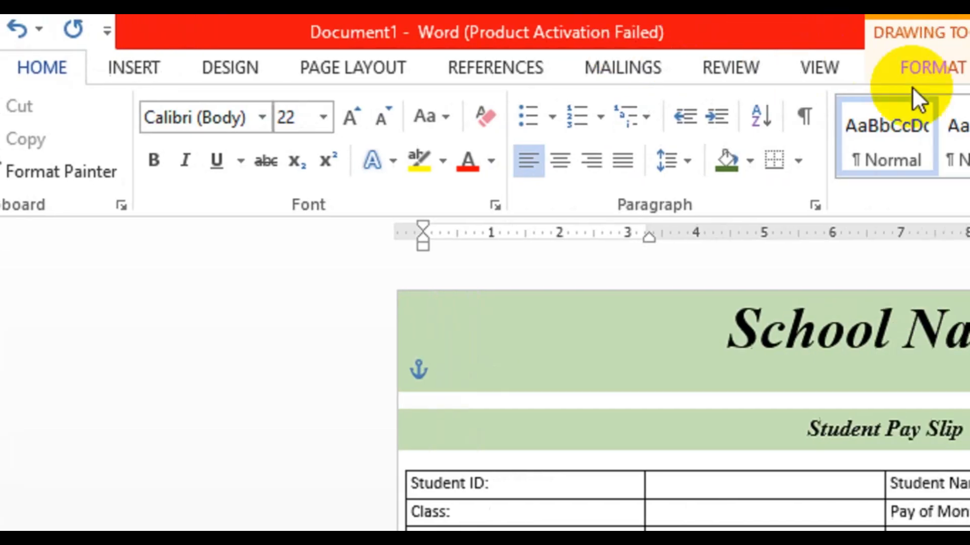
Remove the Date box's outline and fill it with light green.
left_click(793, 67)
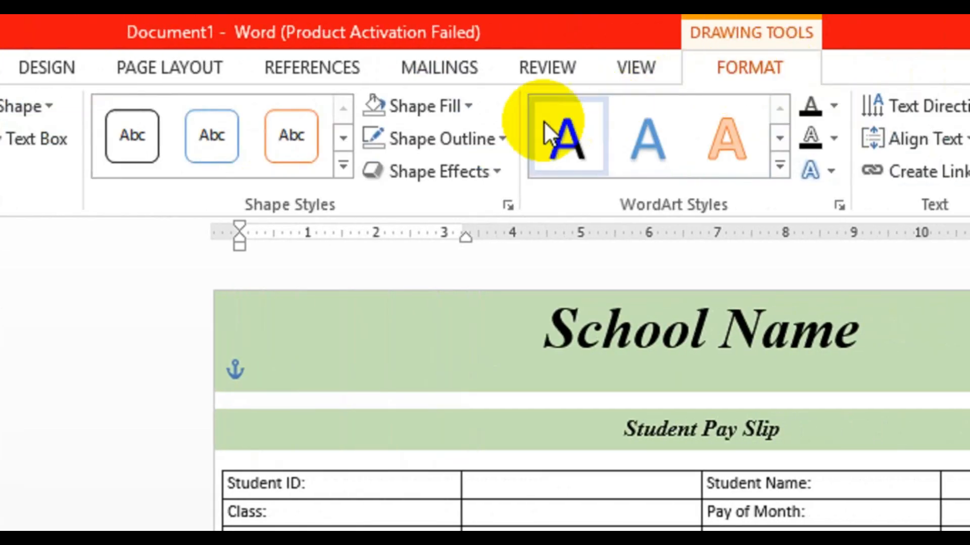
left_click(506, 144)
left_click(451, 390)
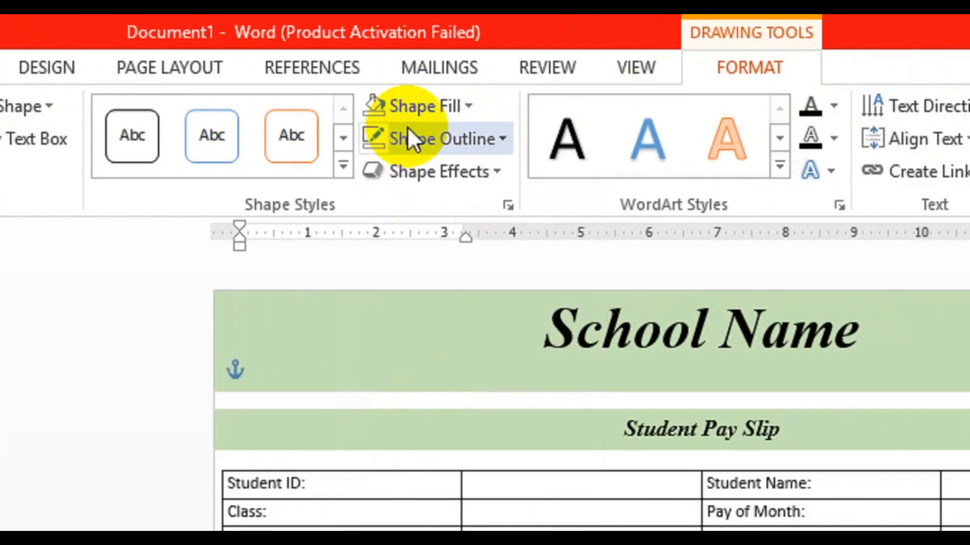
left_click(426, 107)
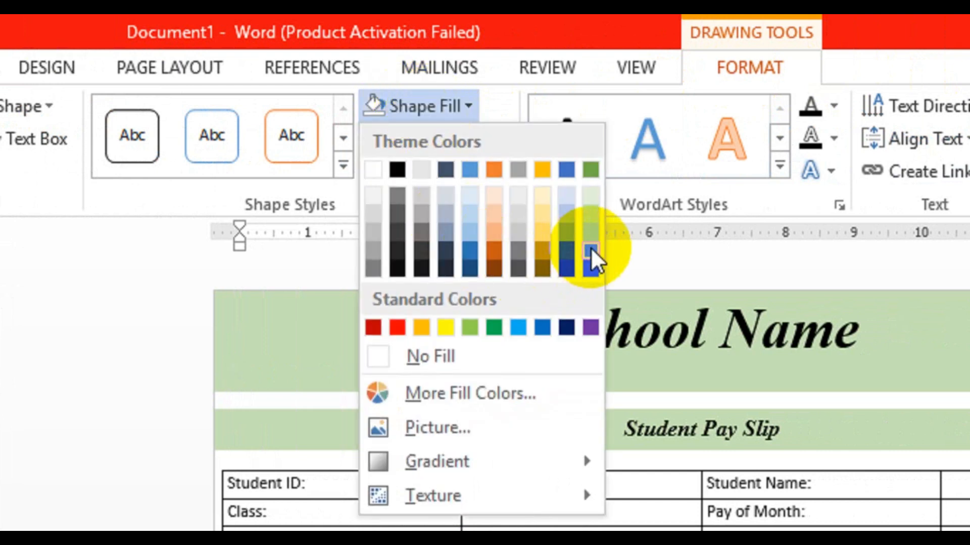
left_click(594, 214)
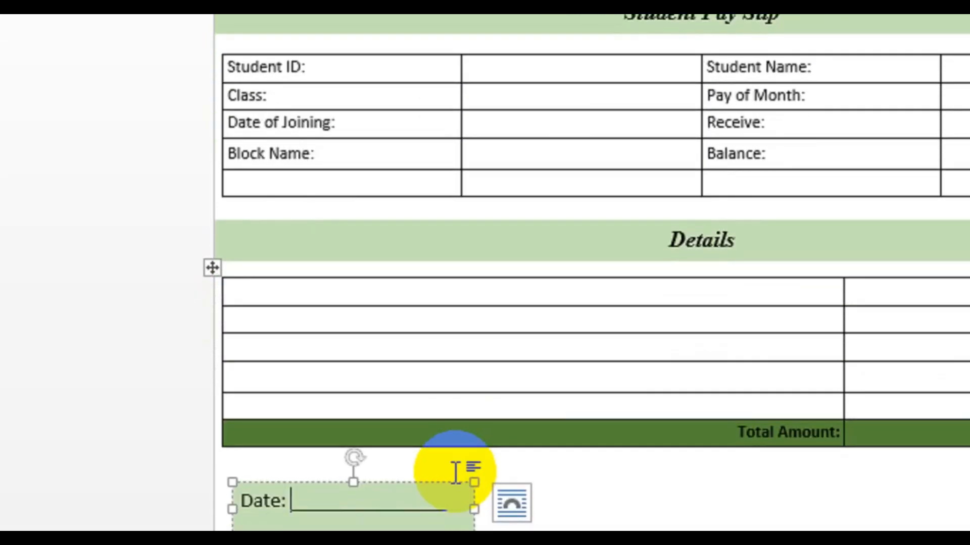
Duplicate the Date box to the right side below the table and relabel the copy "Signature:".
left_click(431, 435)
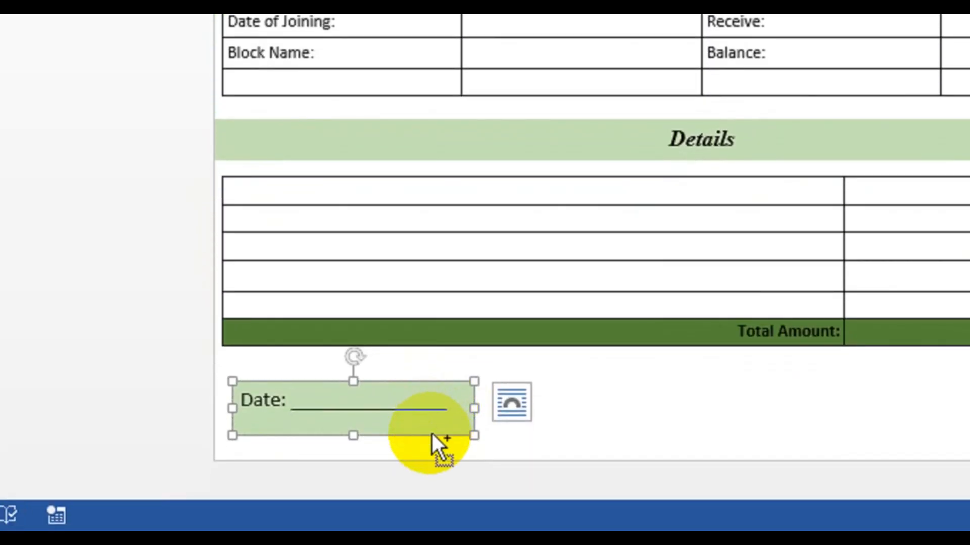
left_click_drag(431, 434, 969, 431)
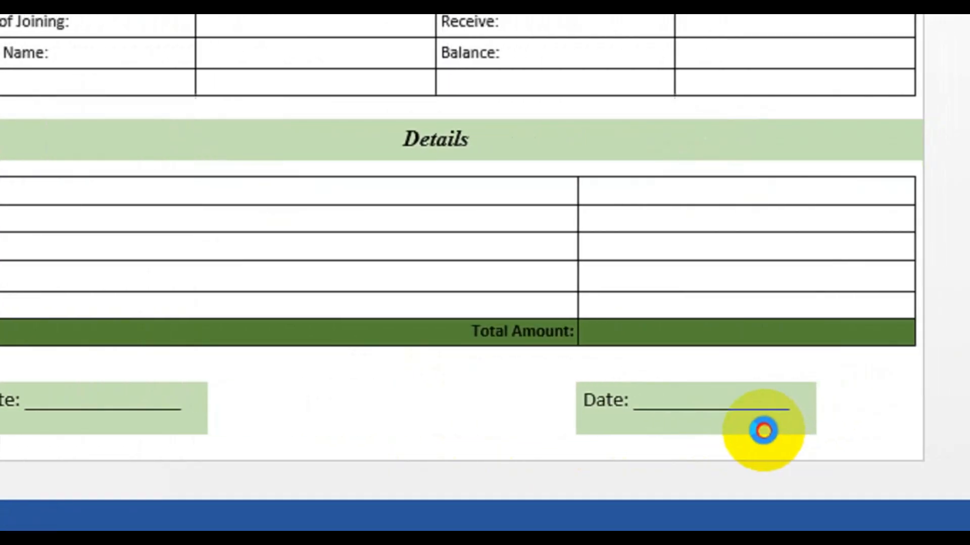
left_click_drag(764, 430, 766, 422)
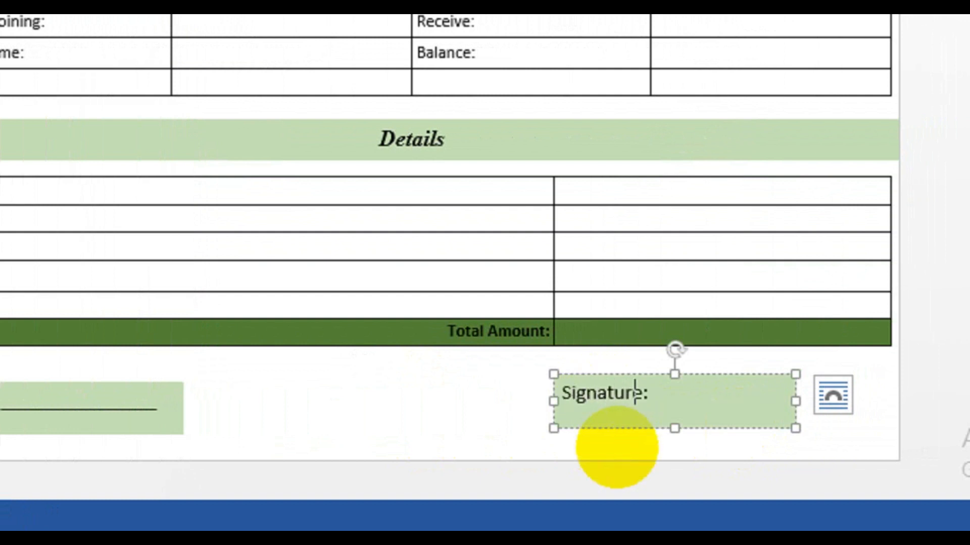
left_click_drag(692, 396, 527, 403)
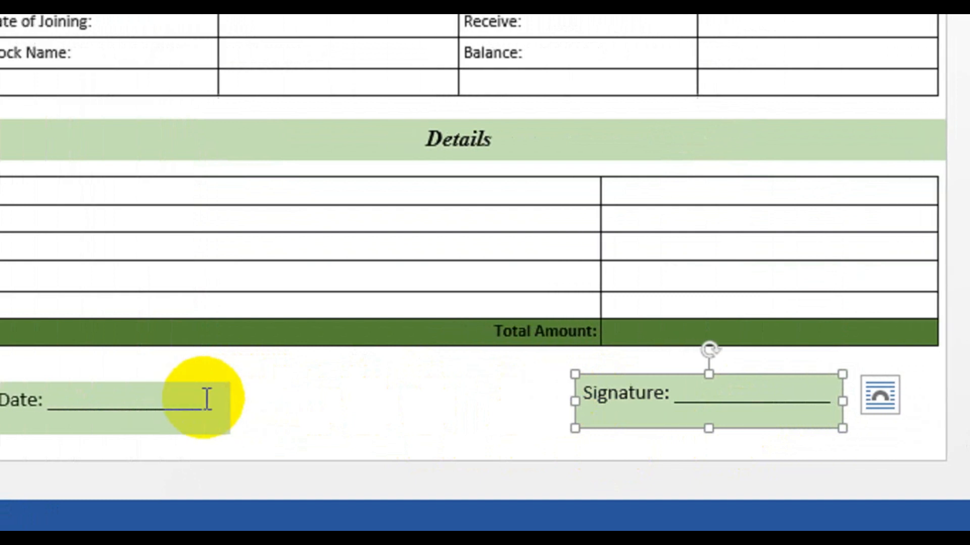
Select the Date and Signature boxes together and align them with each other.
left_click(159, 399, "shift")
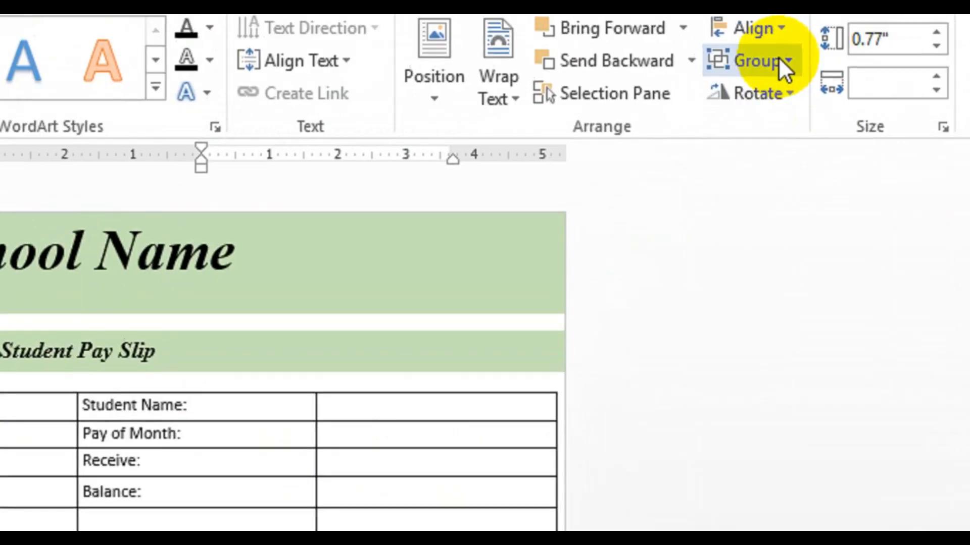
left_click(742, 104)
left_click(738, 282)
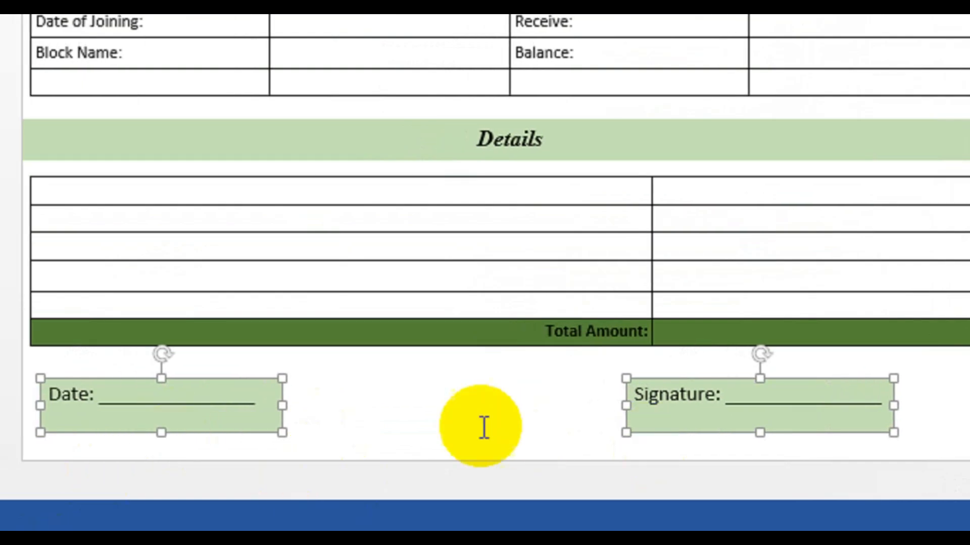
left_click(690, 420)
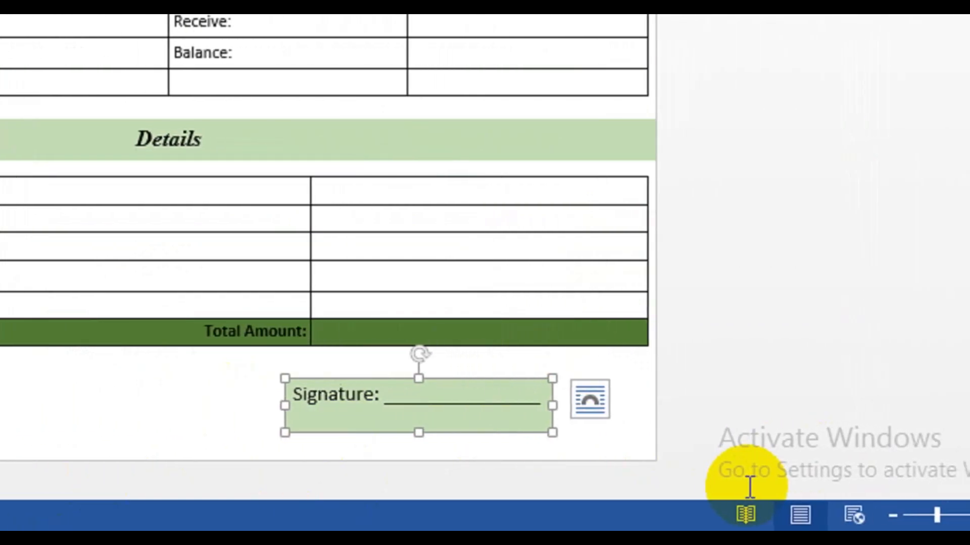
Nudge the Signature box right toward the table's right edge.
key("Right")
key("Right")
key("Right")
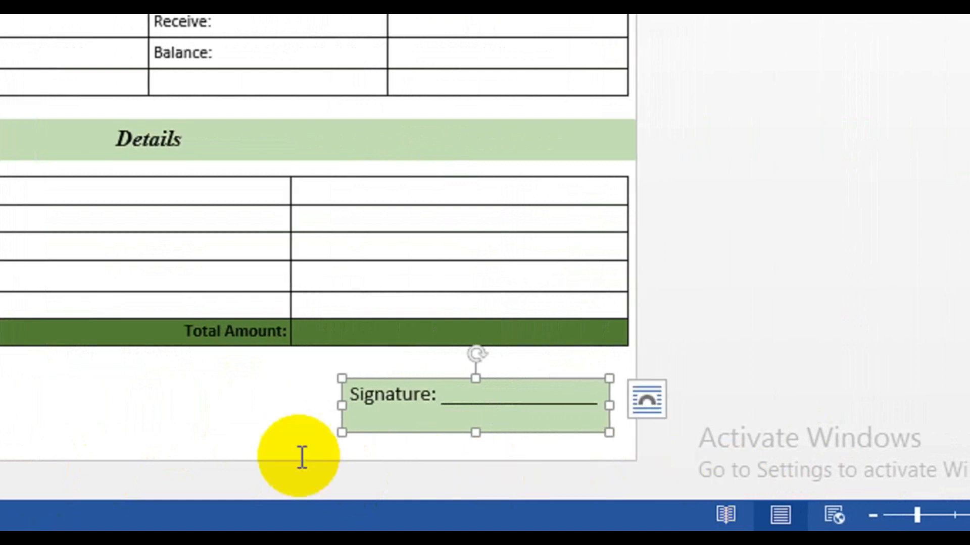
left_click(230, 422)
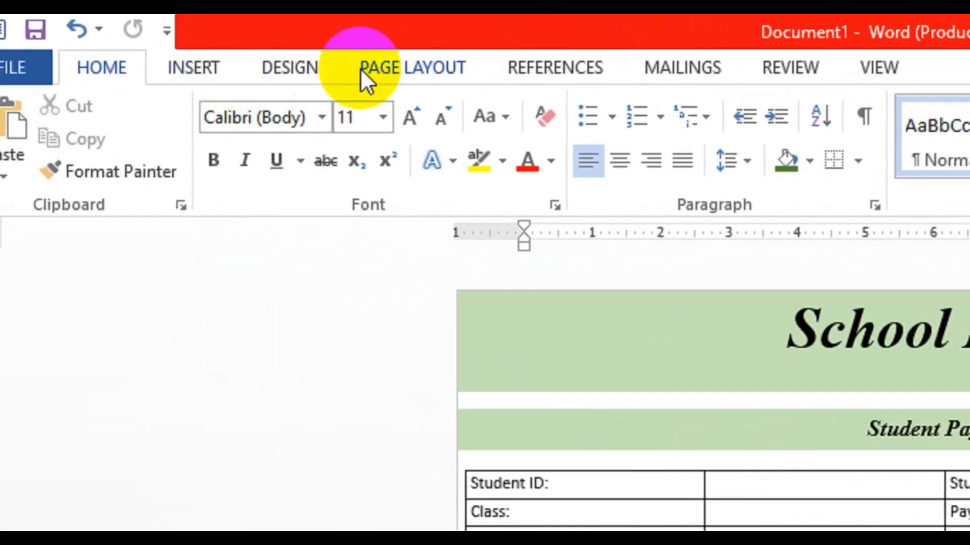
Open a custom text watermark and set its text to "Student Slip".
left_click(303, 70)
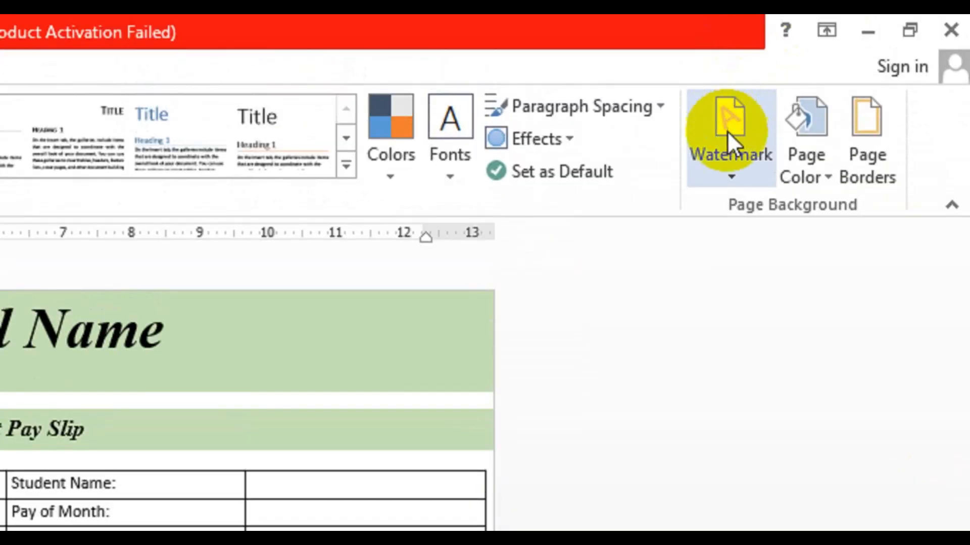
left_click(732, 169)
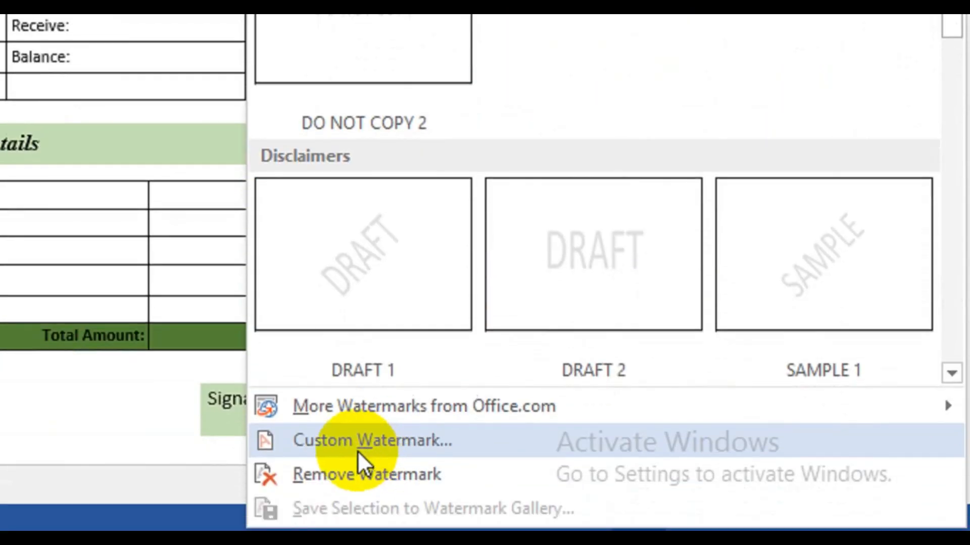
left_click(390, 437)
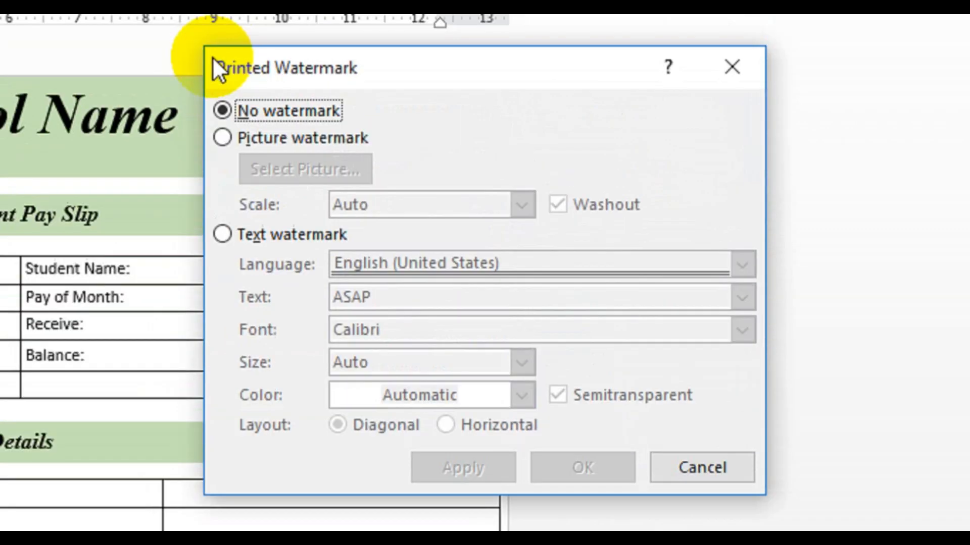
left_click(268, 238)
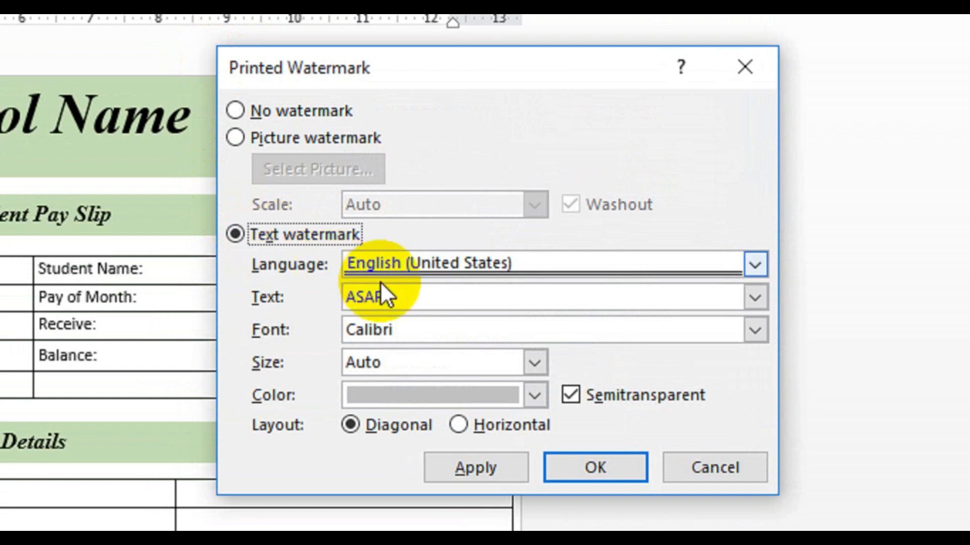
left_click_drag(396, 303, 304, 295)
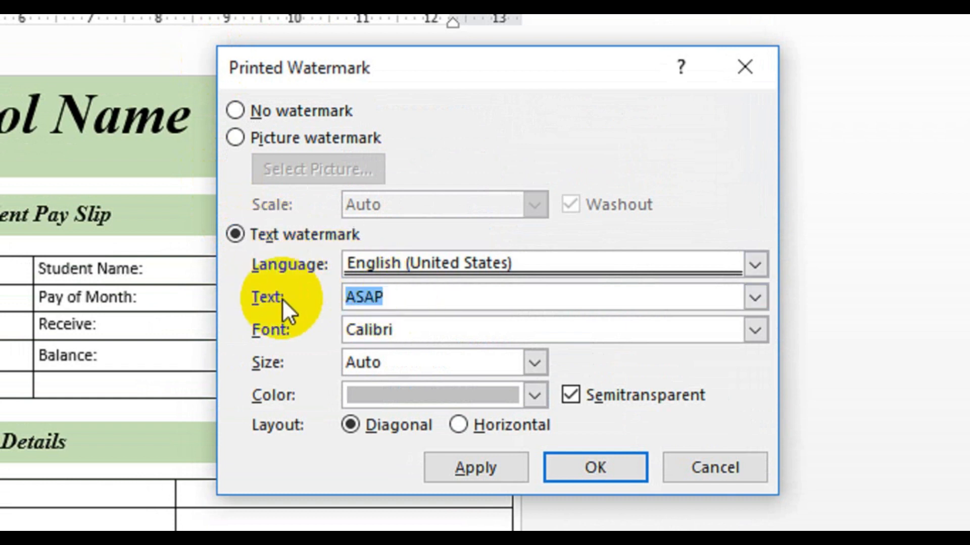
type("Stud")
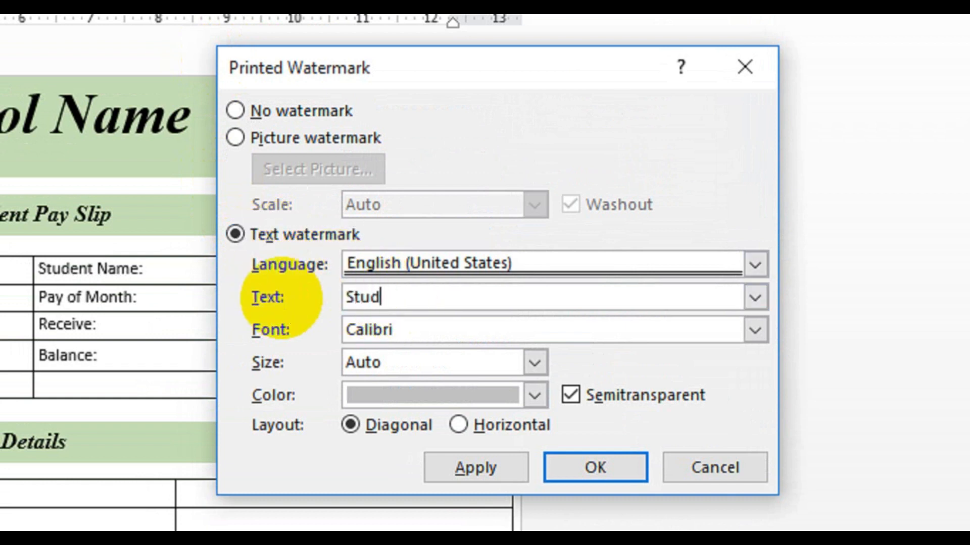
type("ent Slip")
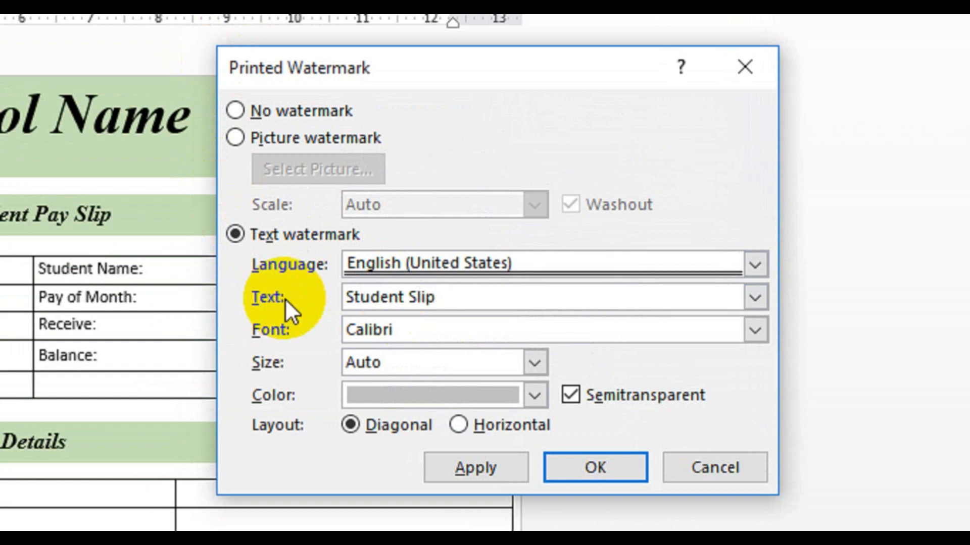
Set the watermark font to Times New Roman.
left_click(422, 335)
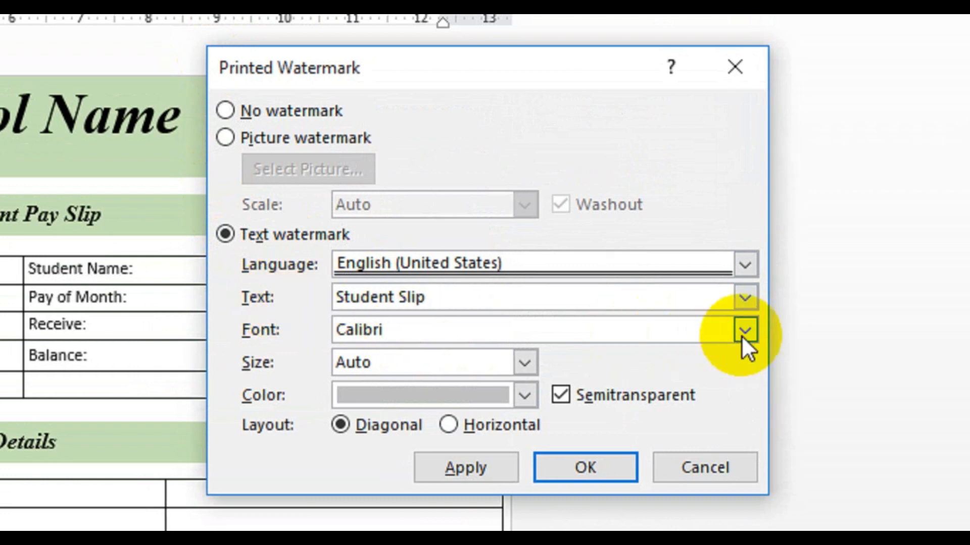
left_click(755, 331)
scroll(678, 398, "down", 4)
scroll(610, 419, "down", 12)
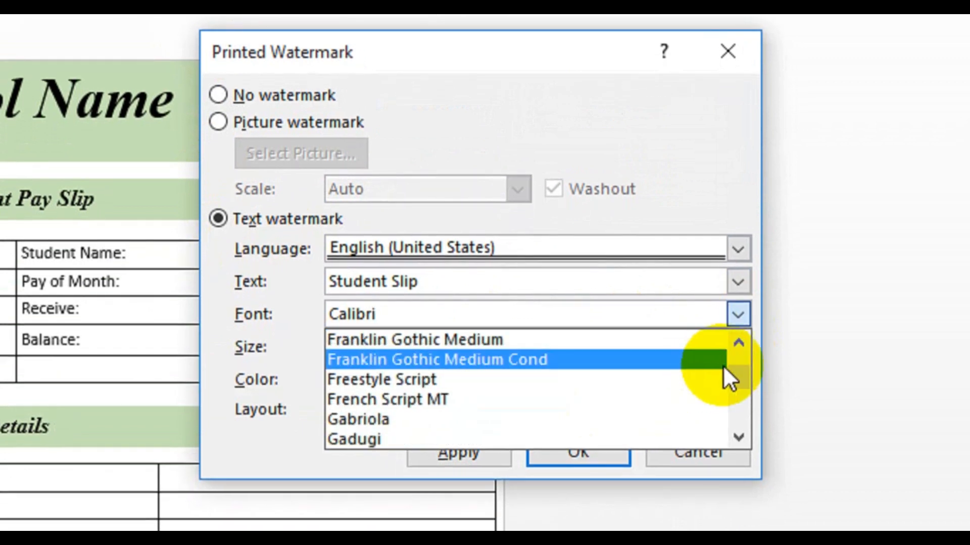
left_click_drag(732, 375, 726, 402)
scroll(578, 381, "up", 10)
scroll(589, 369, "up", 3)
scroll(586, 369, "up", 3)
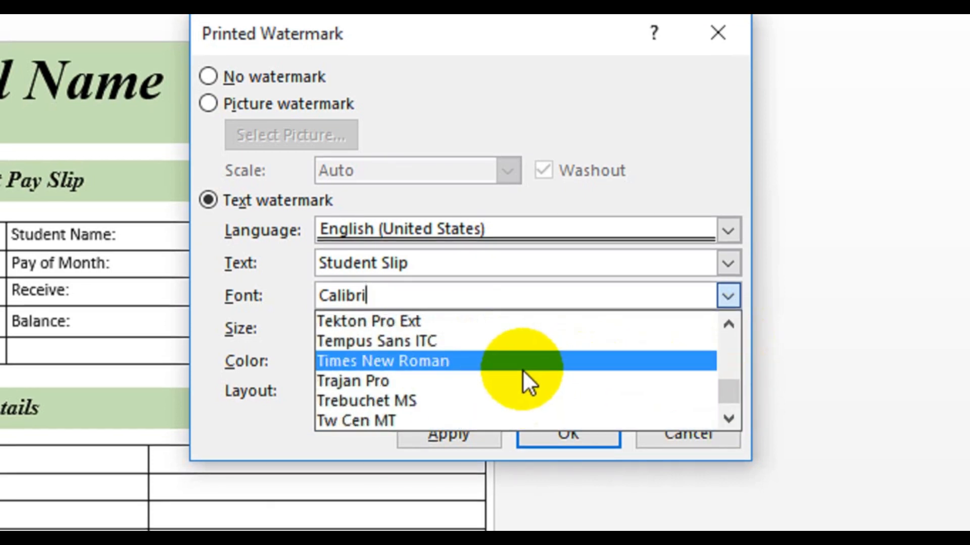
scroll(522, 373, "down", 1)
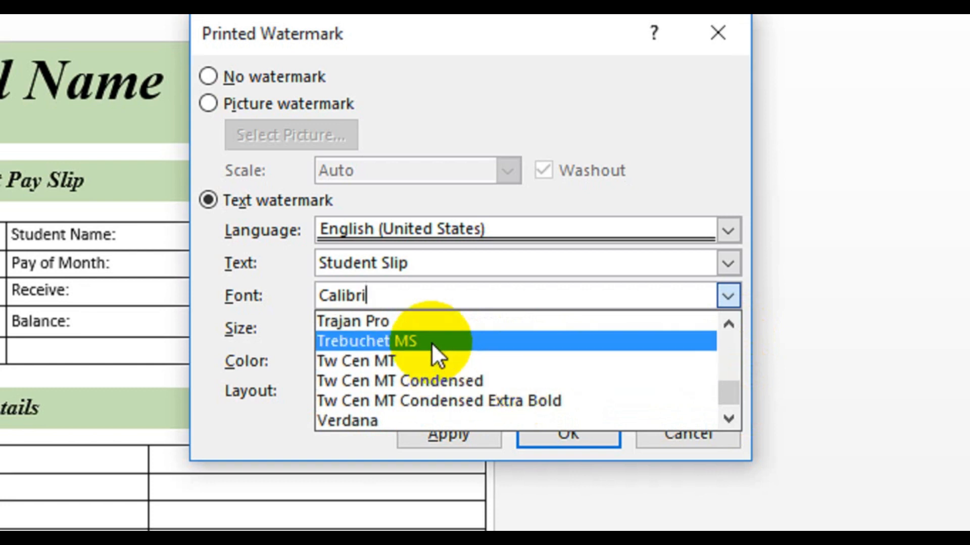
scroll(423, 359, "down", 1)
scroll(422, 360, "up", 1)
scroll(422, 359, "up", 2)
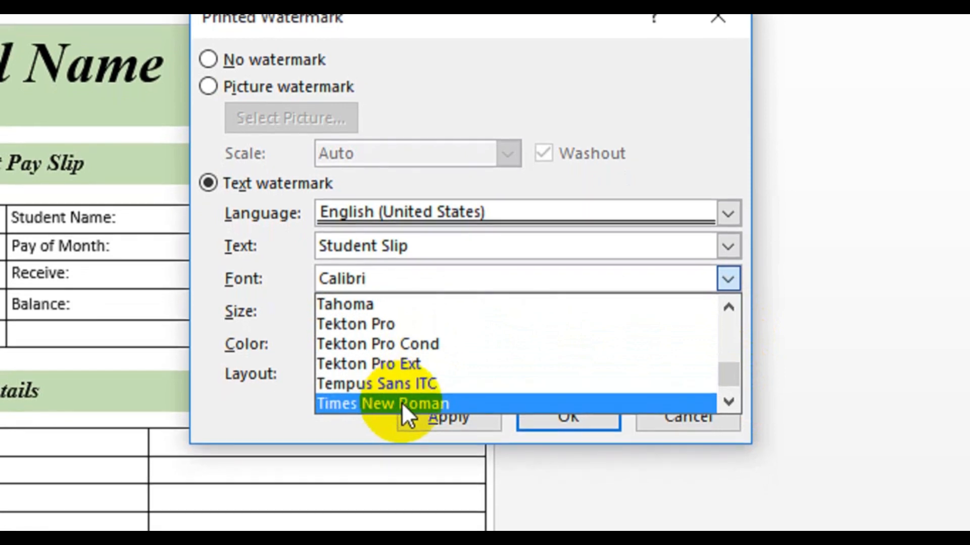
left_click(392, 415)
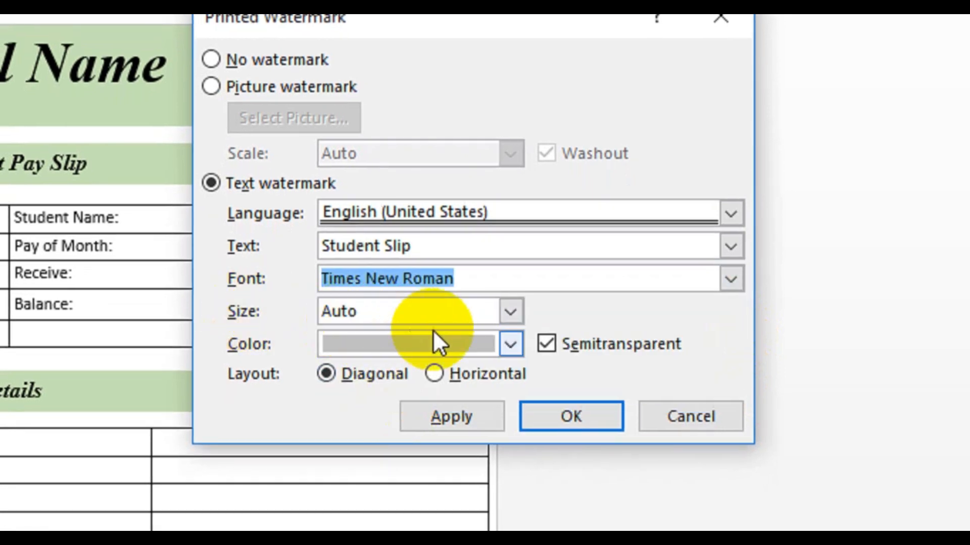
Color the watermark light green, apply it and close the watermark dialog.
left_click(510, 344)
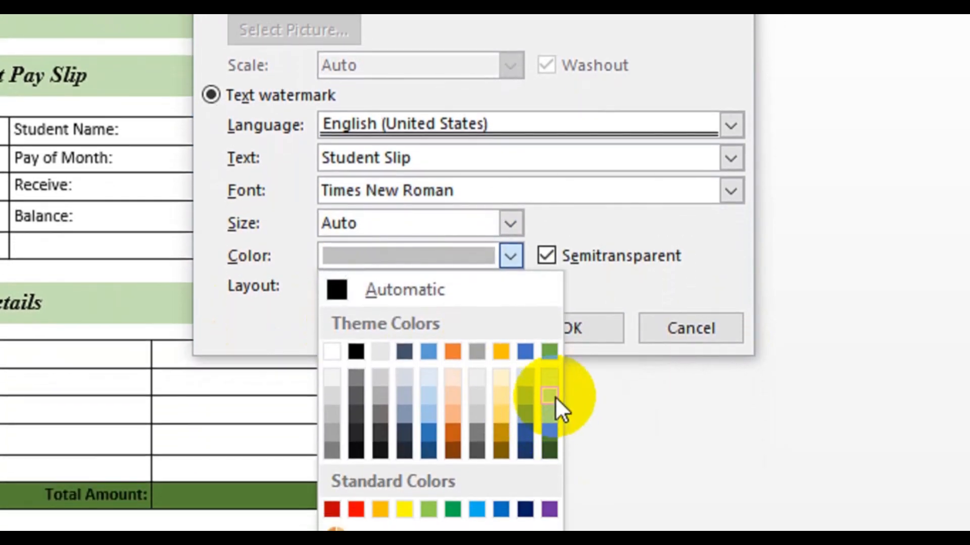
left_click(550, 396)
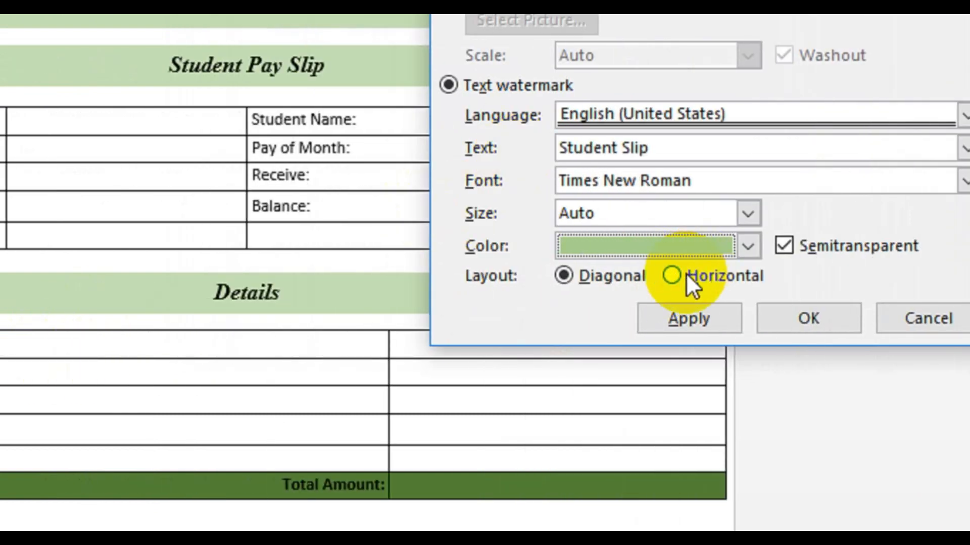
left_click(677, 316)
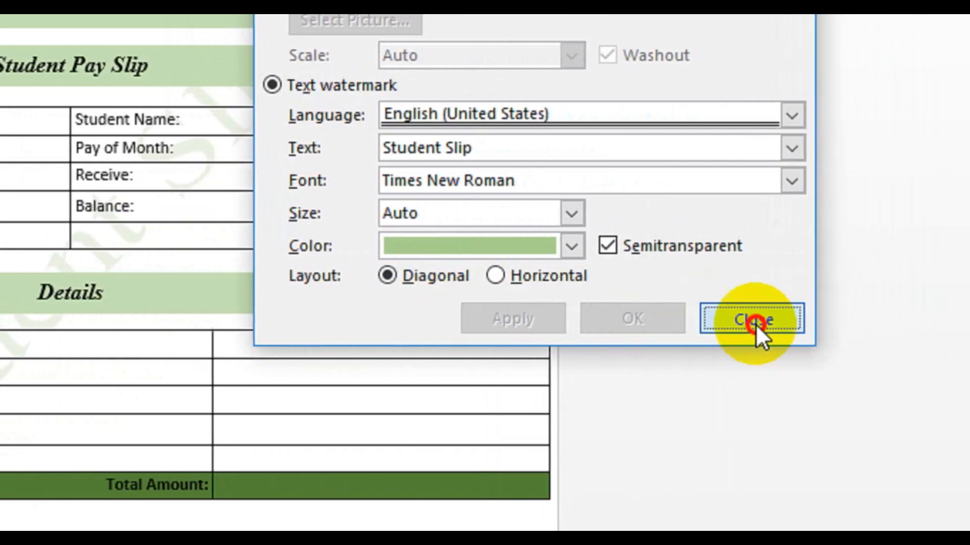
left_click(930, 319)
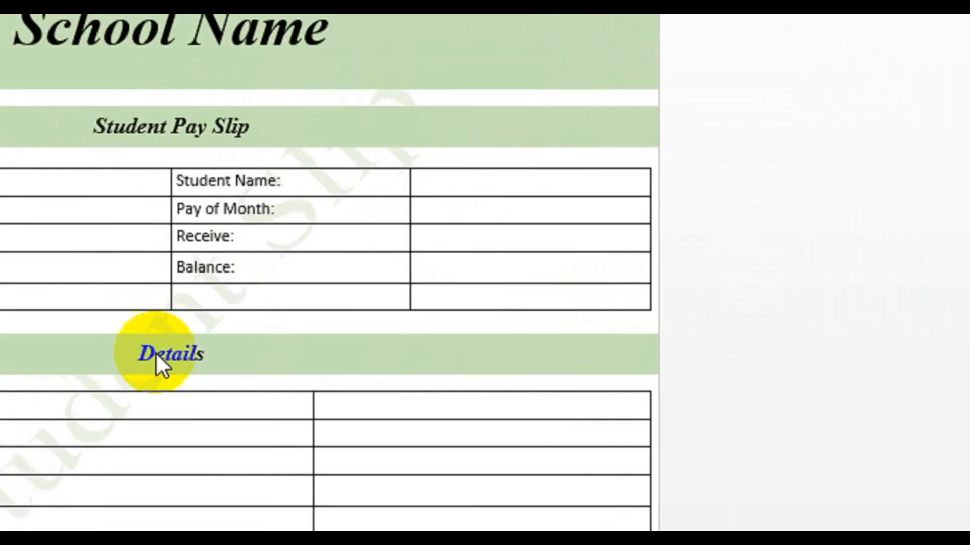